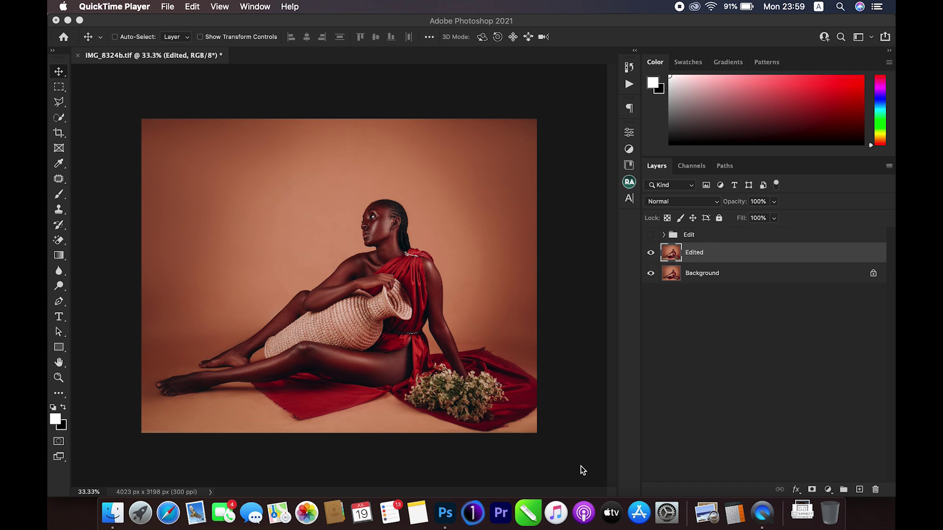
Select the reclining woman on the Edited layer with the automatic Subject selection
{"action": "left_click", "coordinate": [445, 377]}
{"action": "key", "text": "super+plus"}
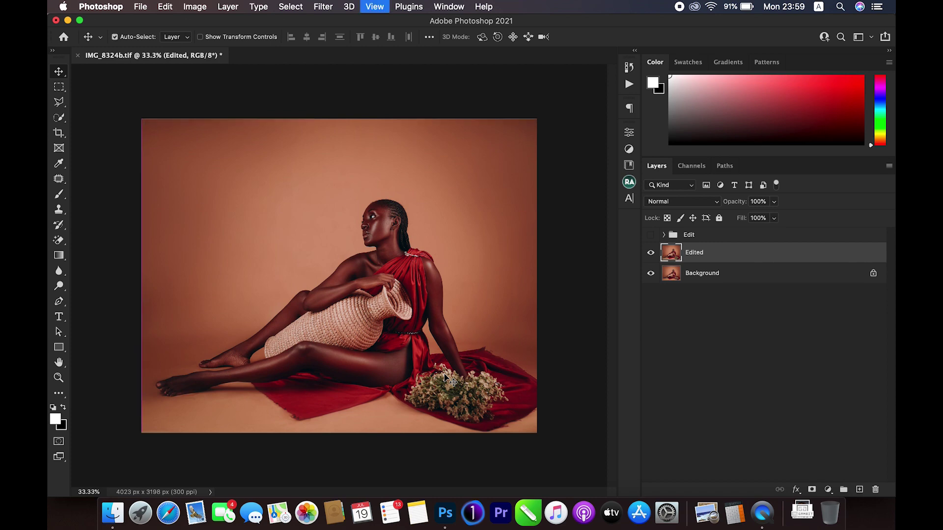
{"action": "key", "text": "super+minus"}
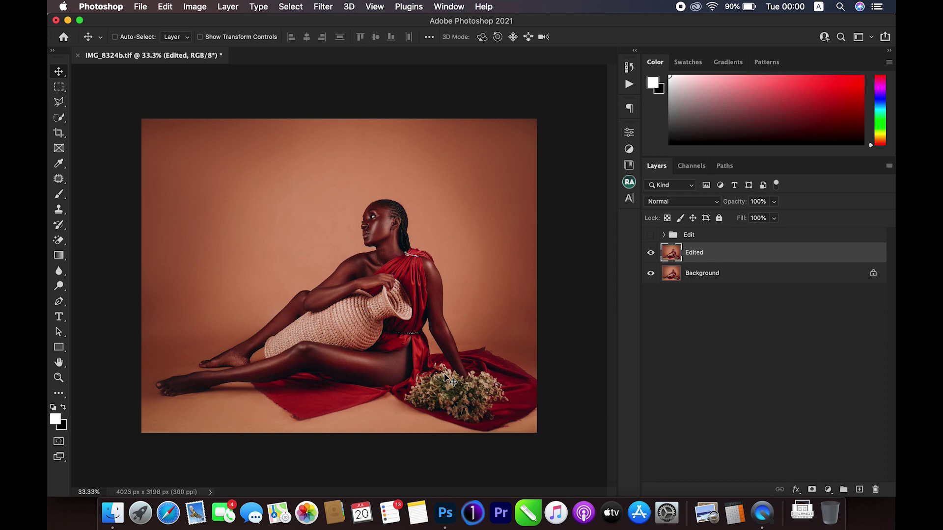
{"action": "left_click", "coordinate": [328, 6]}
{"action": "mouse_move", "coordinate": [293, 9]}
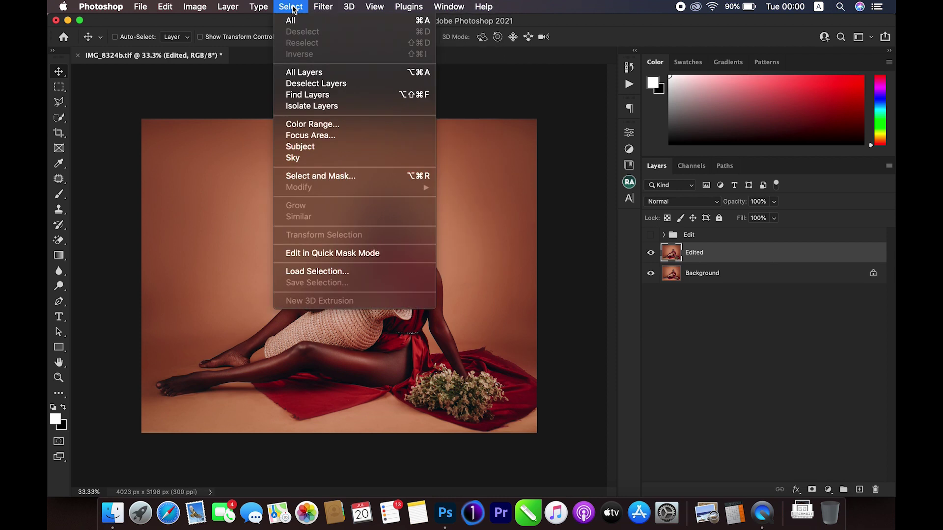
{"action": "left_click", "coordinate": [320, 148]}
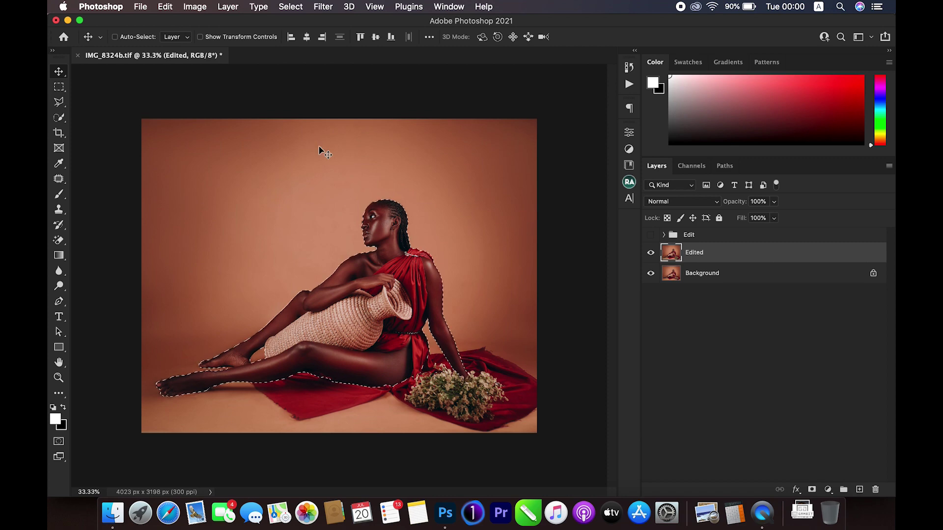
With the Polygonal Lasso set to add to the selection, trace the lower edge of the red fabric from beneath the legs to below the flowers
{"action": "scroll", "coordinate": [342, 297], "scroll_direction": "up", "scroll_amount": 3}
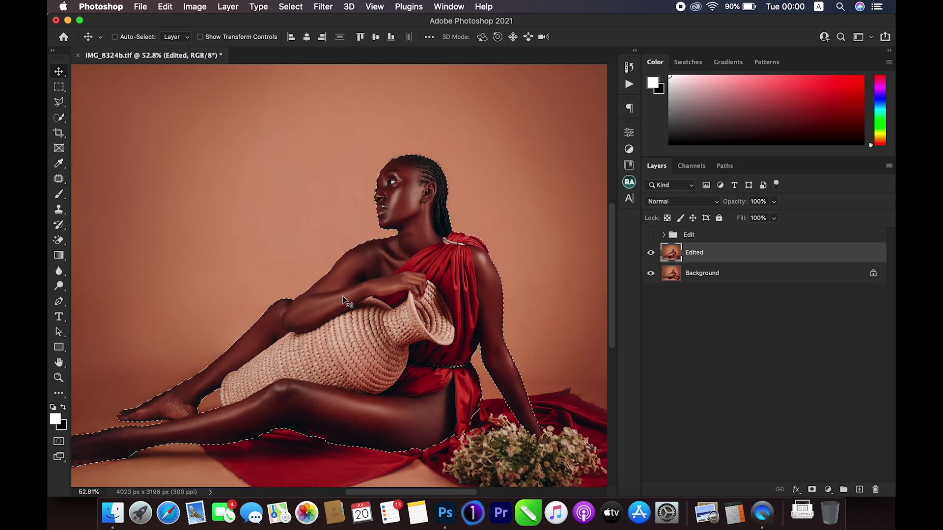
{"action": "left_click_drag", "start_coordinate": [608, 303], "coordinate": [615, 338]}
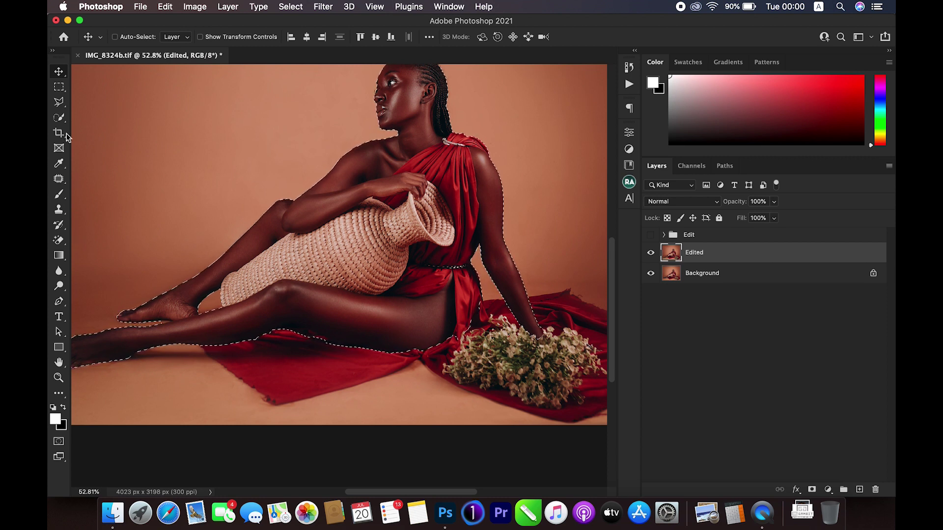
{"action": "left_click_drag", "start_coordinate": [59, 103], "coordinate": [132, 116]}
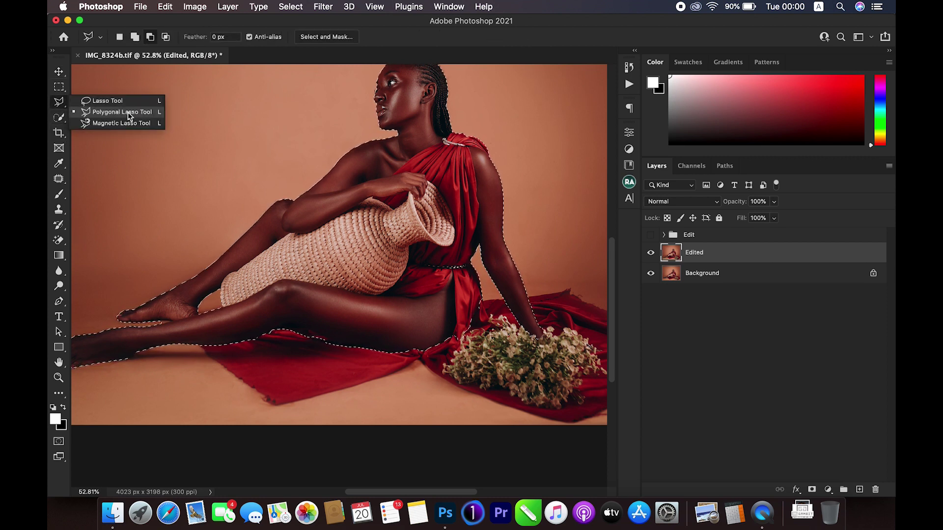
{"action": "left_click", "coordinate": [129, 116]}
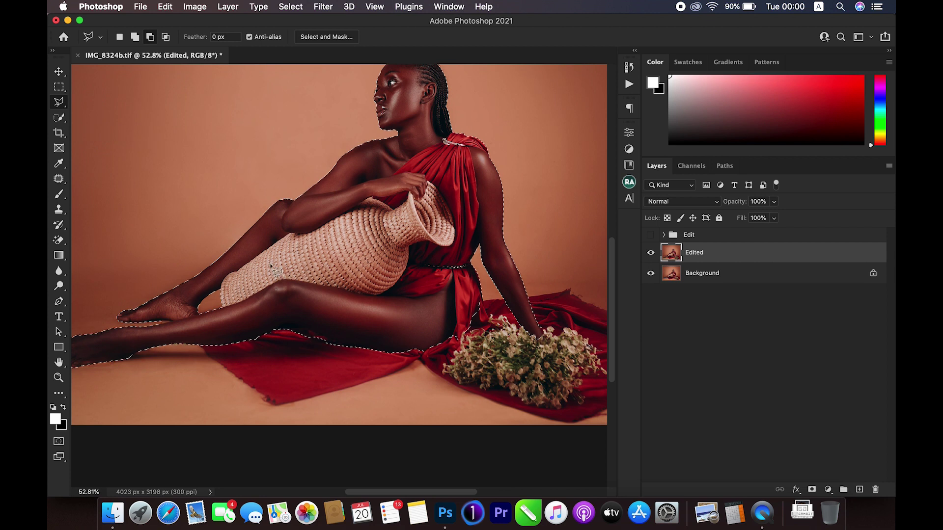
{"action": "left_click", "coordinate": [135, 37]}
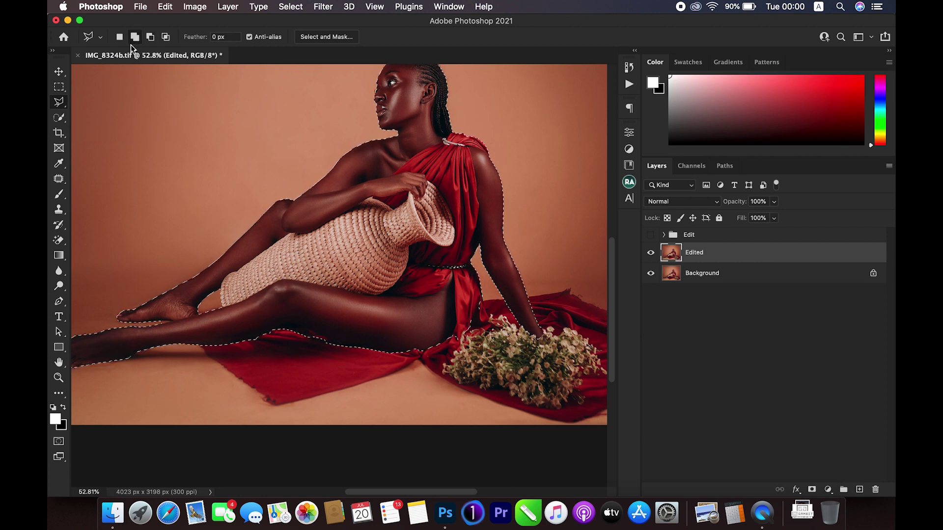
{"action": "left_click", "coordinate": [201, 346]}
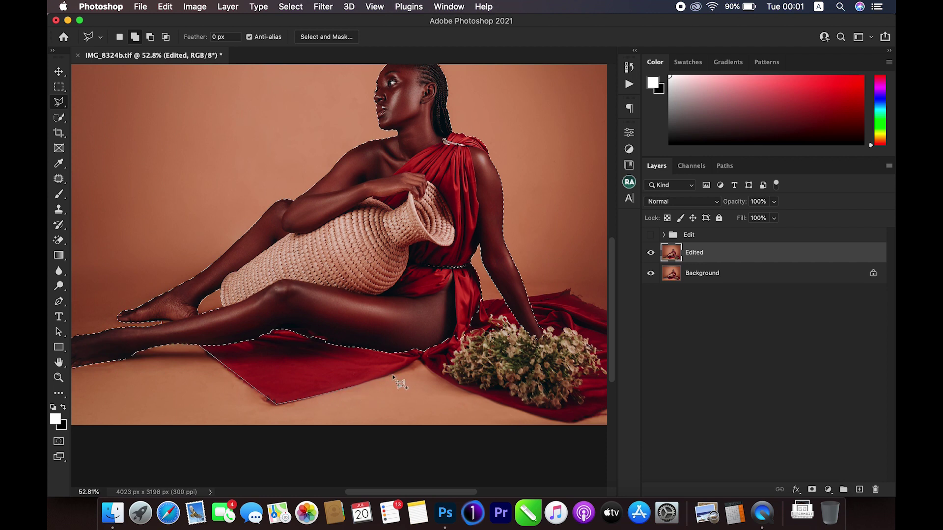
{"action": "left_click", "coordinate": [417, 361]}
{"action": "left_click", "coordinate": [448, 378]}
{"action": "scroll", "coordinate": [461, 382], "scroll_direction": "right", "scroll_amount": 2}
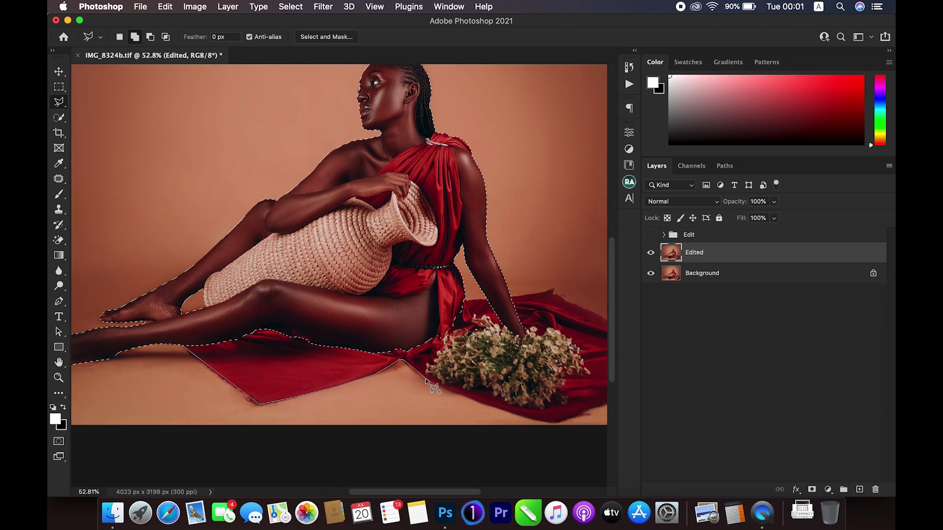
{"action": "left_click", "coordinate": [444, 391]}
{"action": "left_click", "coordinate": [463, 397]}
{"action": "left_click", "coordinate": [510, 421]}
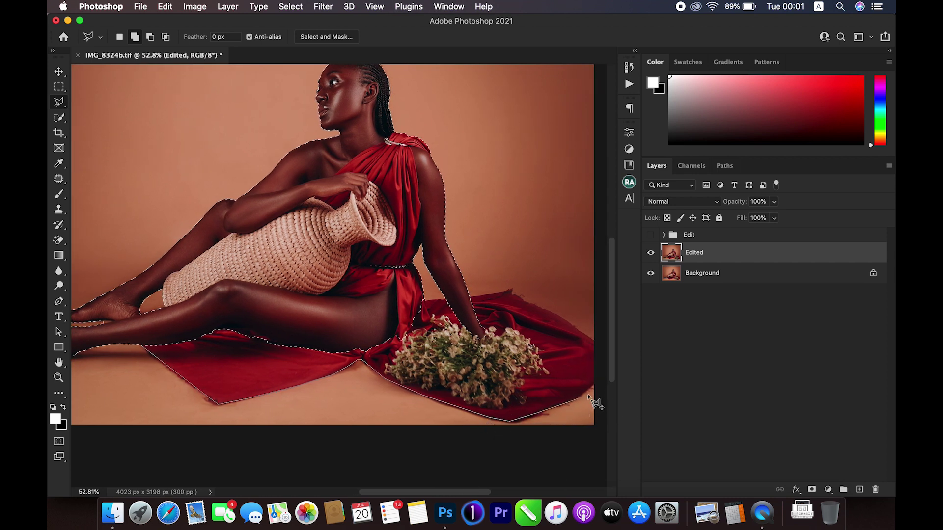
Continue the lasso outline past the image edge and along the fabric's upper edge, closing it through the legs at the starting point
{"action": "left_click", "coordinate": [602, 375]}
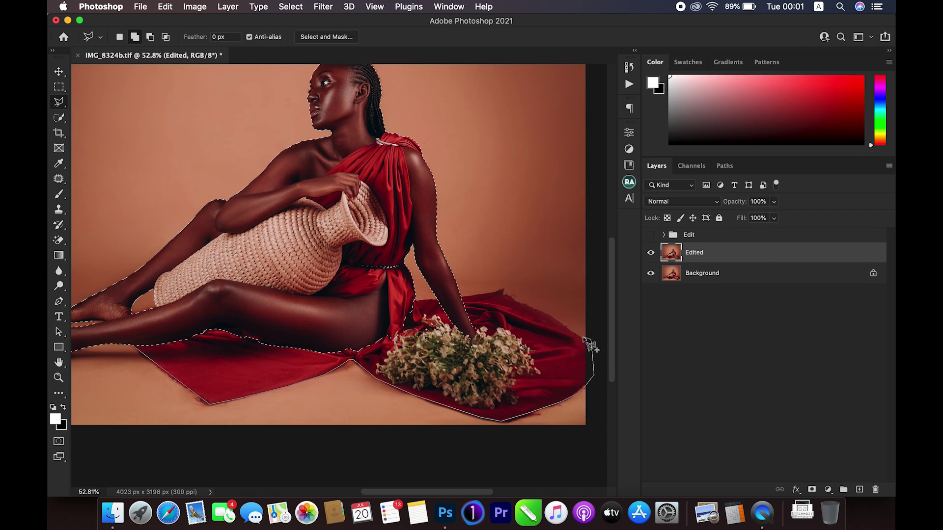
{"action": "left_click", "coordinate": [589, 338]}
{"action": "left_click", "coordinate": [501, 291]}
{"action": "left_click", "coordinate": [414, 300]}
{"action": "left_click", "coordinate": [319, 331]}
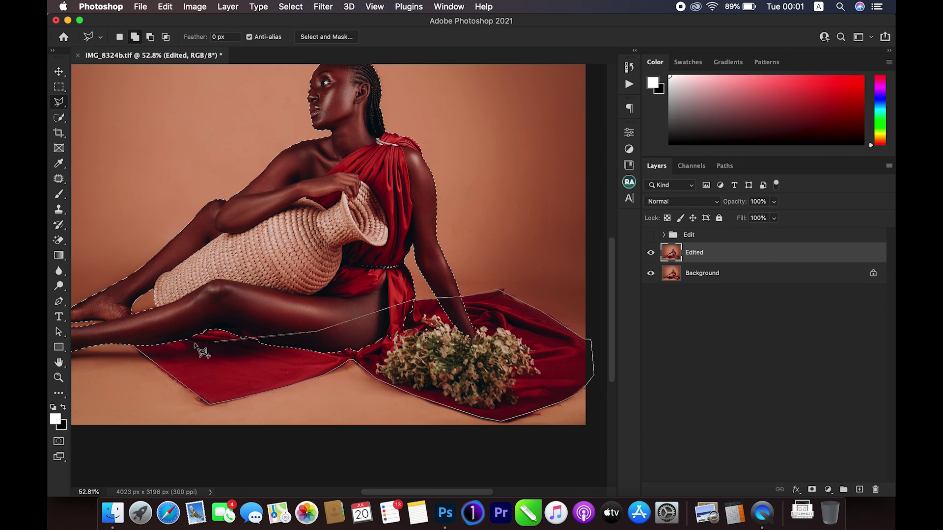
{"action": "left_click", "coordinate": [137, 347]}
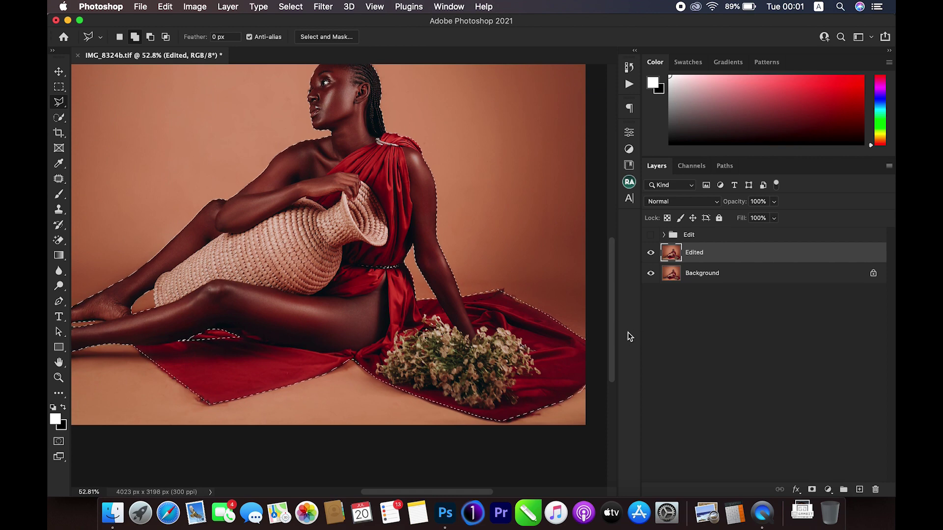
Add a layer mask to the Edited layer from the selection of the woman and fabric, and switch to the Move tool
{"action": "key", "text": "super+minus"}
{"action": "key", "text": "super+minus"}
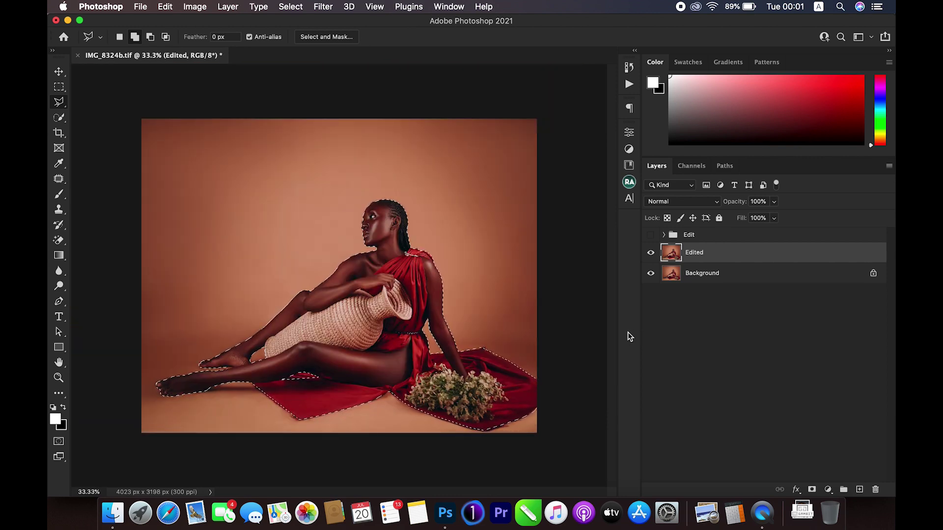
{"action": "left_click", "coordinate": [812, 489]}
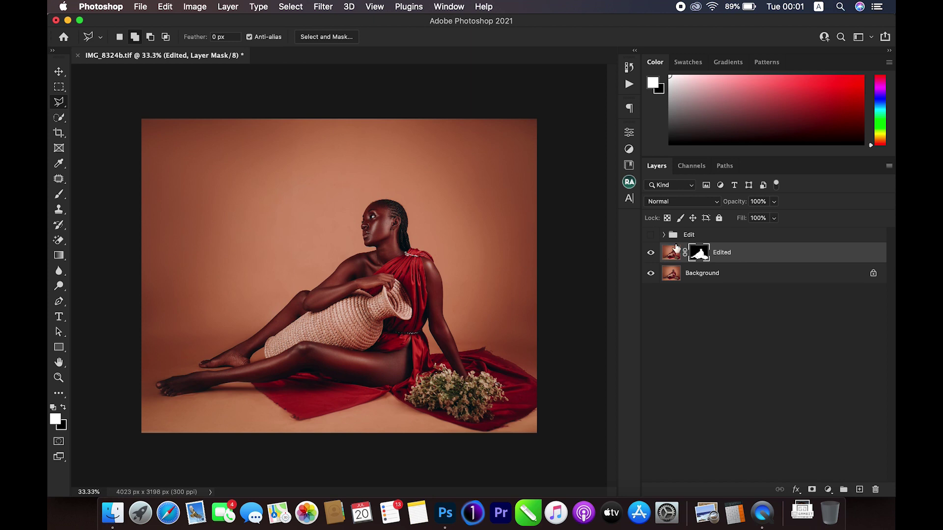
{"action": "left_click", "coordinate": [59, 72]}
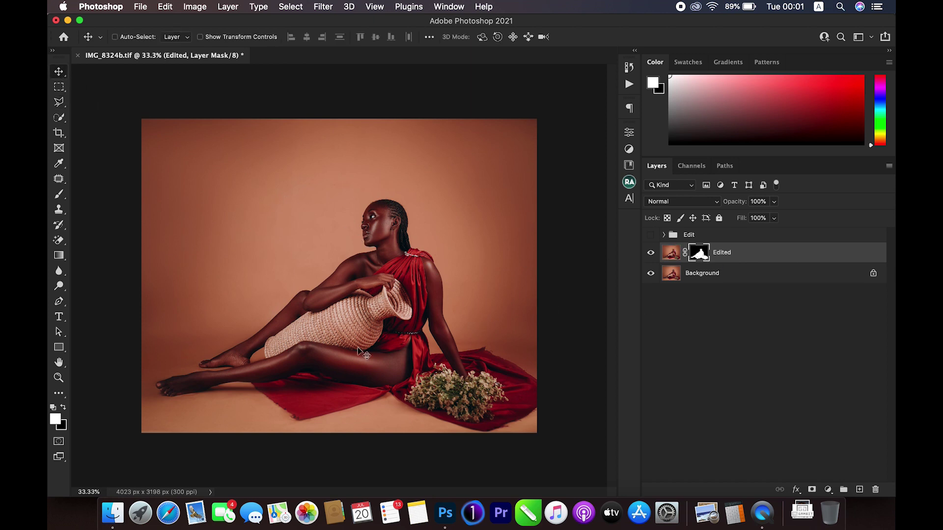
Place texture.jpg from the Resources folder in Documents into the photo above the Edited layer
{"action": "left_click", "coordinate": [112, 513]}
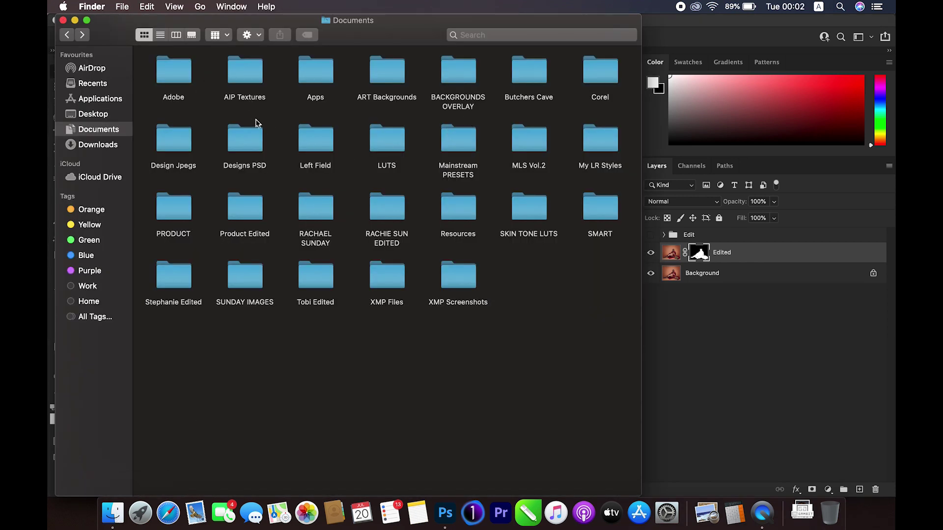
{"action": "double_click", "coordinate": [469, 214]}
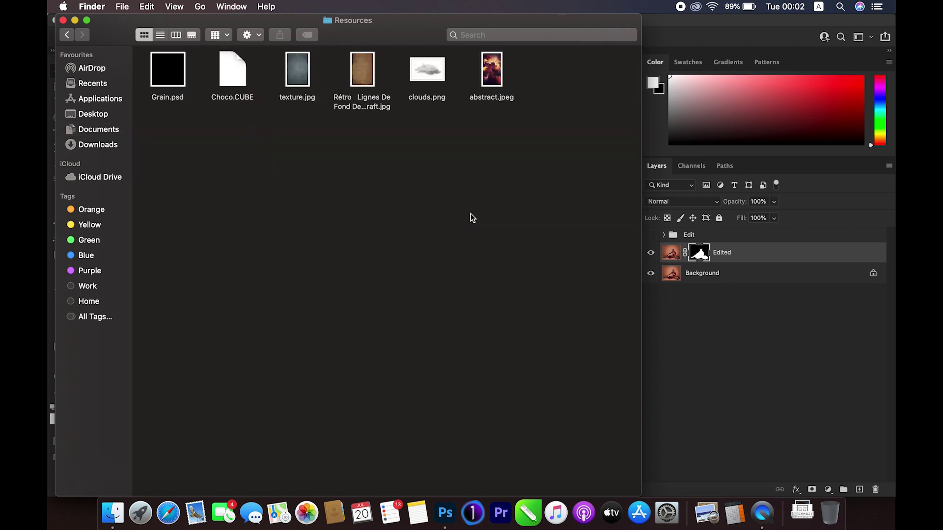
{"action": "left_click", "coordinate": [297, 72]}
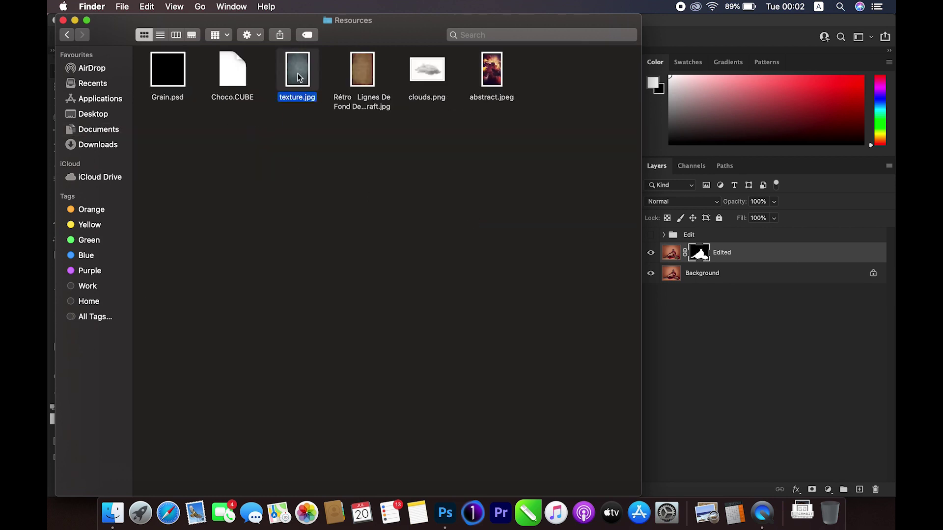
{"action": "left_click_drag", "start_coordinate": [388, 15], "coordinate": [236, 24]}
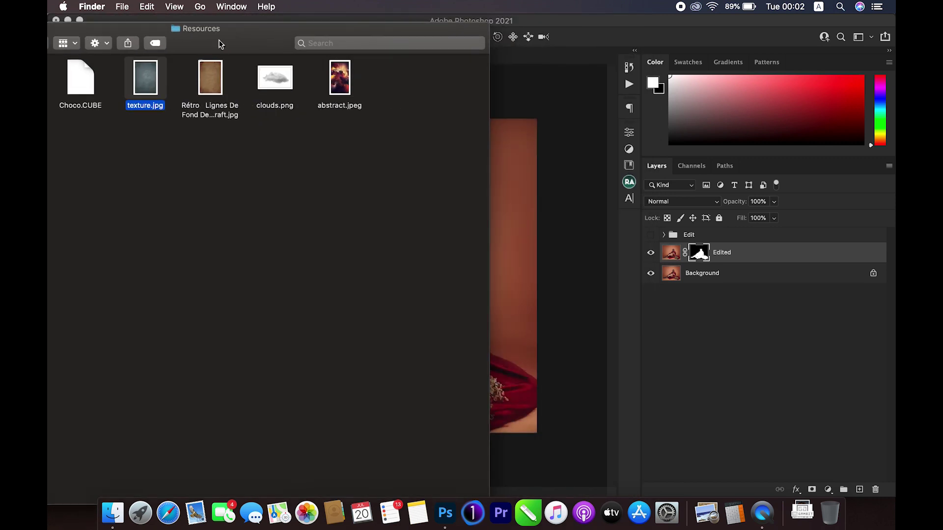
{"action": "left_click_drag", "start_coordinate": [154, 72], "coordinate": [558, 211]}
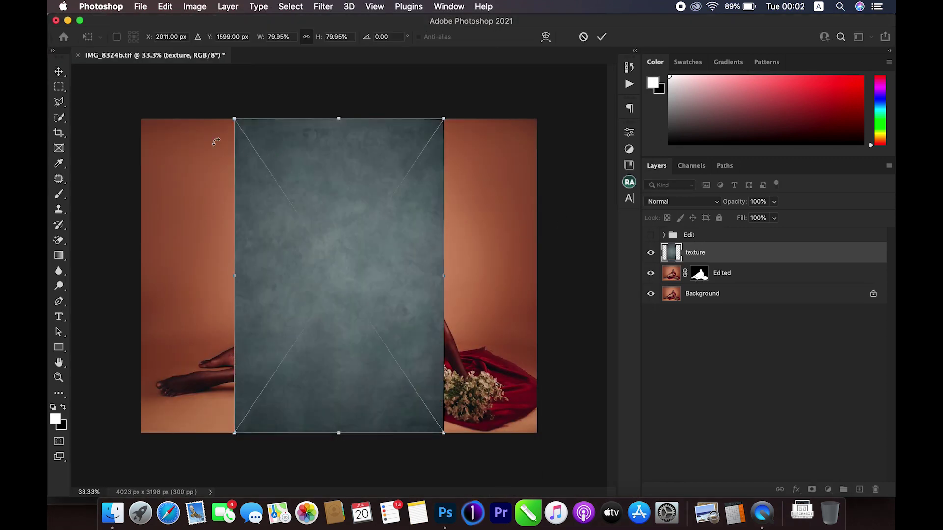
Rotate the placed texture to -90° and scale it to 119.93% so it covers the whole canvas
{"action": "left_click_drag", "start_coordinate": [184, 185], "coordinate": [242, 381]}
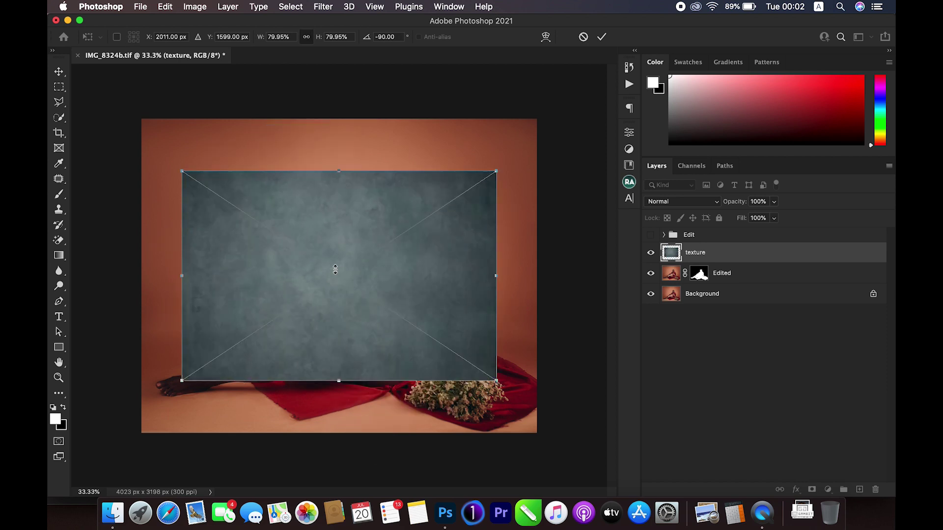
{"action": "left_click_drag", "start_coordinate": [338, 170], "coordinate": [330, 120]}
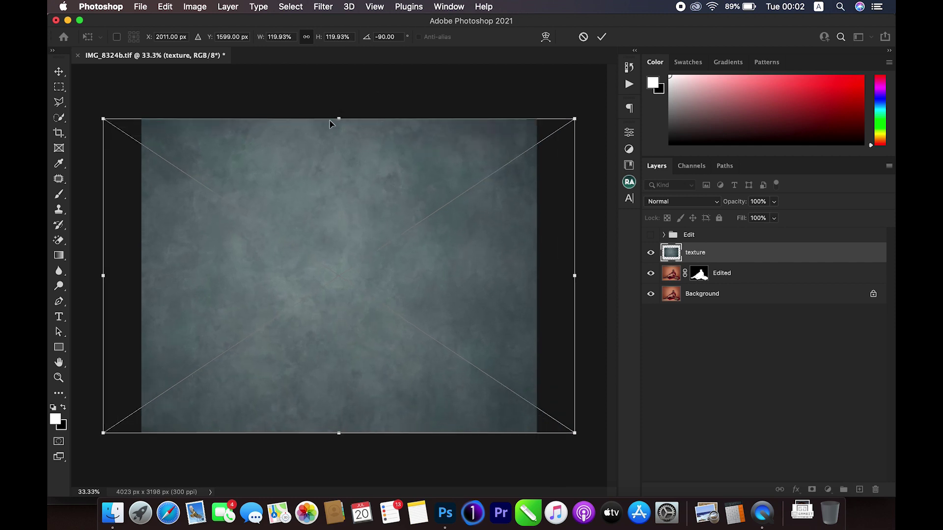
{"action": "key", "text": "Return"}
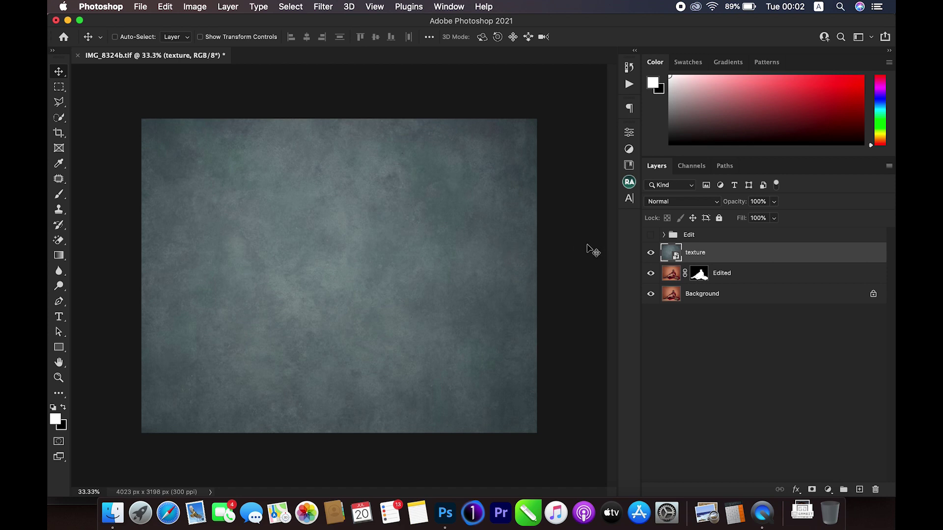
Set the texture layer's blend mode to Soft Light and compare the photo with and without it
{"action": "left_click", "coordinate": [671, 201]}
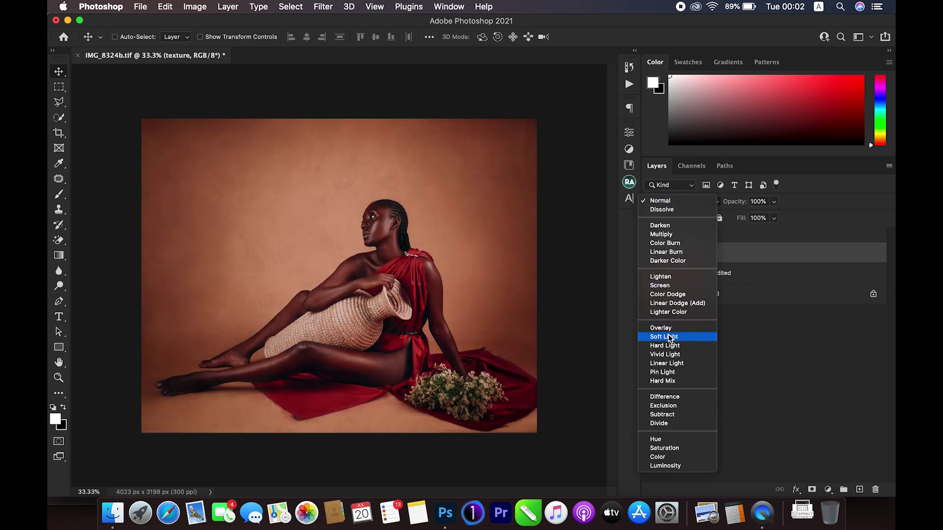
{"action": "left_click", "coordinate": [664, 336]}
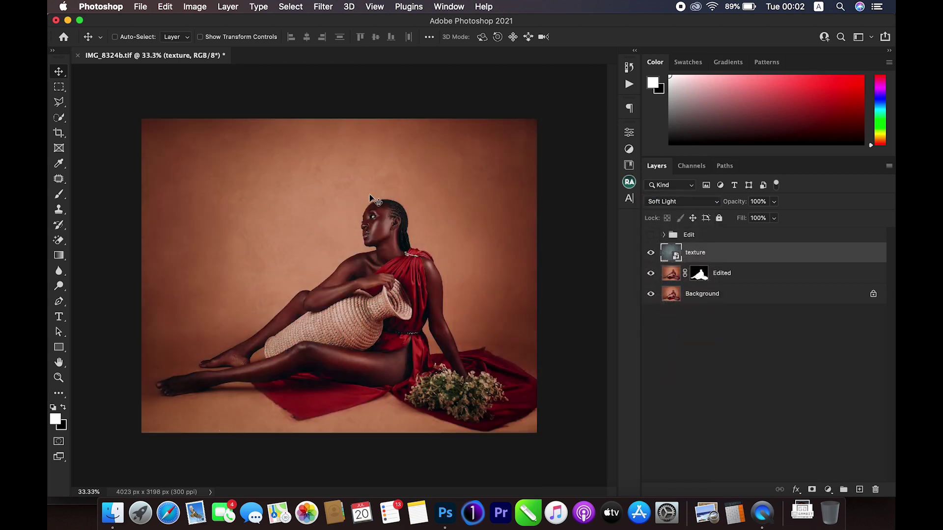
{"action": "left_click", "coordinate": [651, 252]}
{"action": "left_click", "coordinate": [650, 252]}
{"action": "key", "text": "super+equal"}
{"action": "key", "text": "super+equal"}
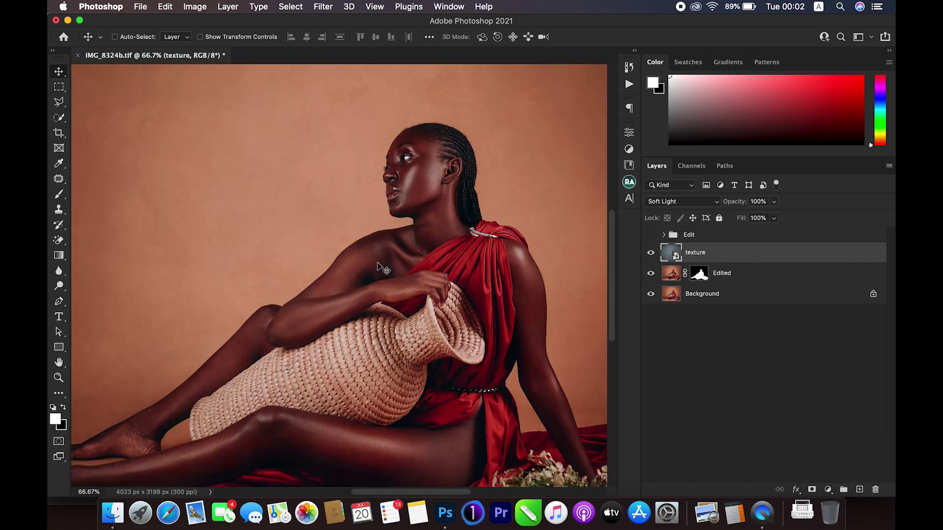
{"action": "key", "text": "super+minus"}
{"action": "key", "text": "super+minus"}
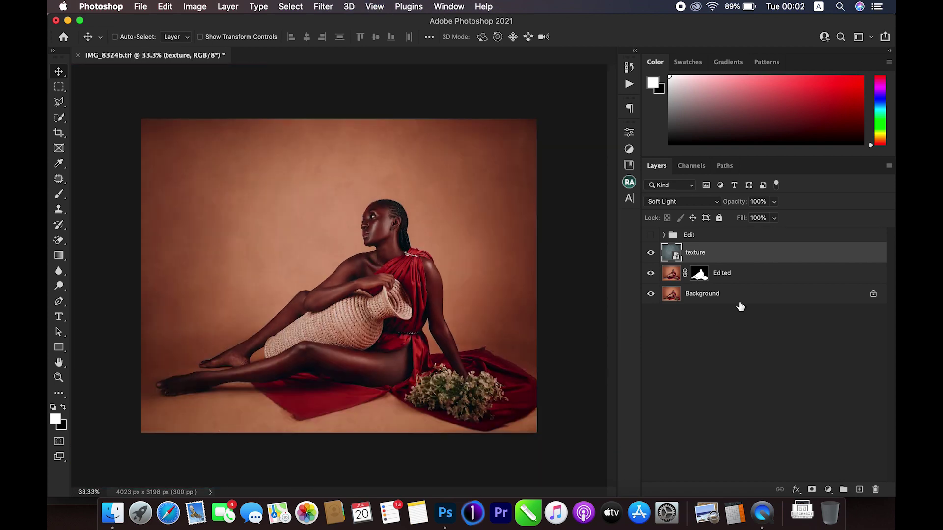
Load the Edited layer's mask as a selection, keeping the texture layer visible
{"action": "left_click", "coordinate": [699, 274]}
{"action": "left_click", "coordinate": [651, 253]}
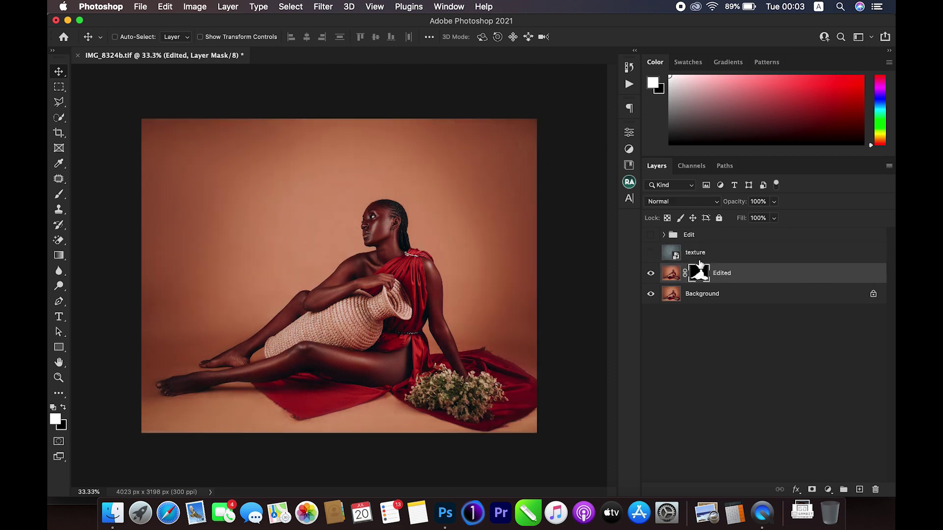
{"action": "key", "text": "super"}
{"action": "left_click", "coordinate": [701, 277], "text": "super"}
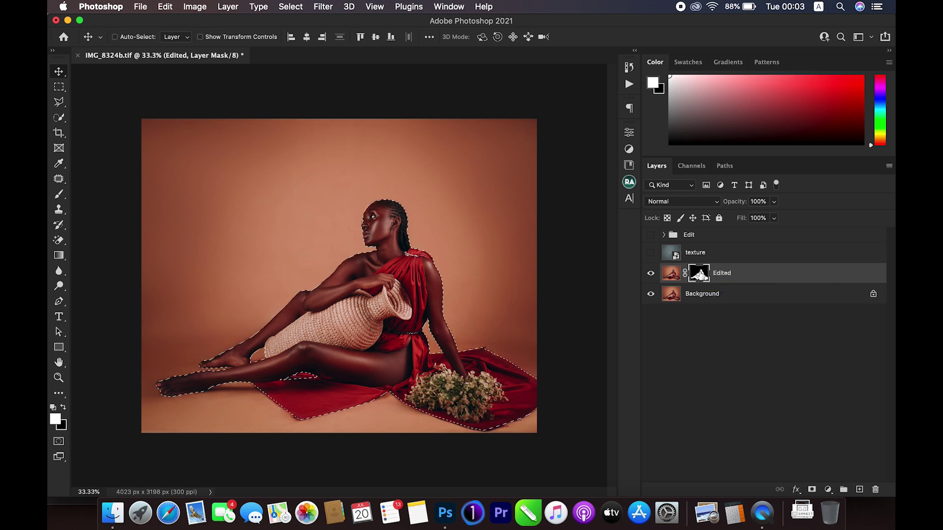
{"action": "left_click", "coordinate": [651, 253]}
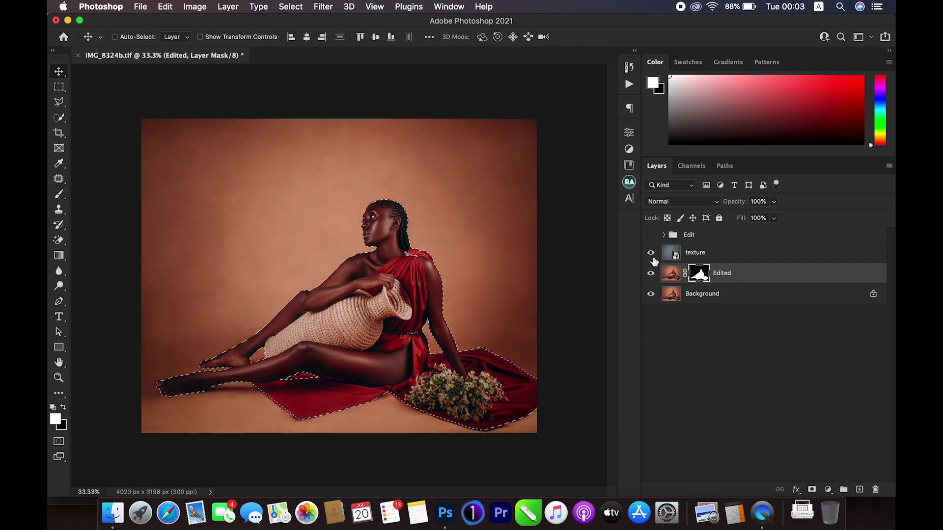
{"action": "left_click", "coordinate": [698, 255]}
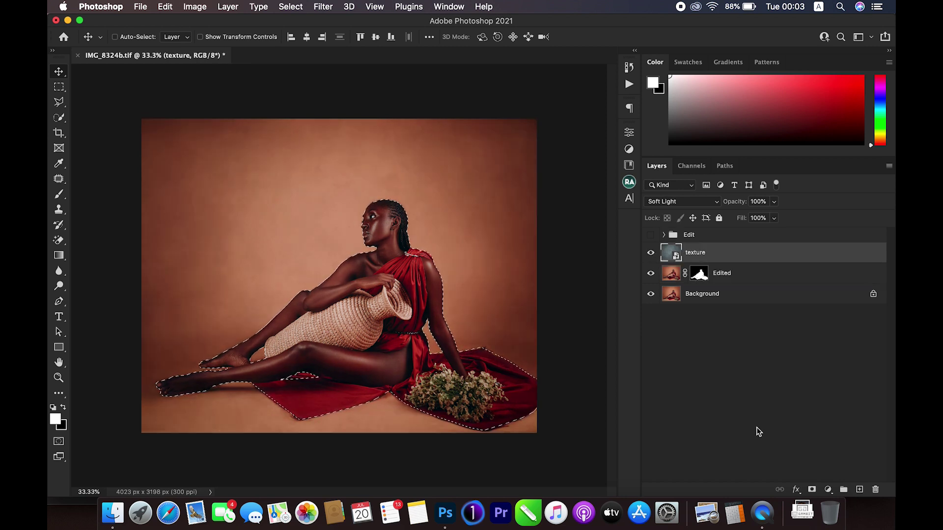
{"action": "left_click", "coordinate": [758, 403]}
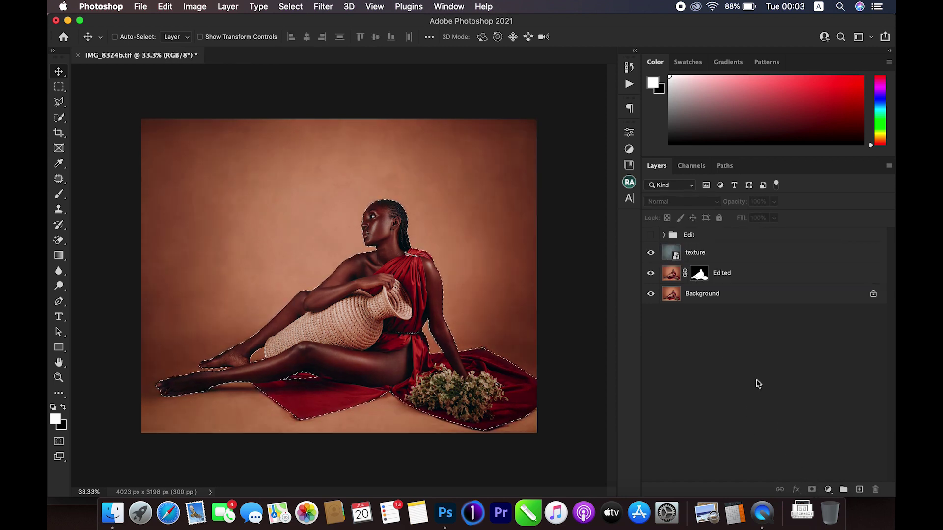
Add a mask to the texture layer from the loaded selection and invert it so the woman and fabric are excluded
{"action": "left_click", "coordinate": [709, 261]}
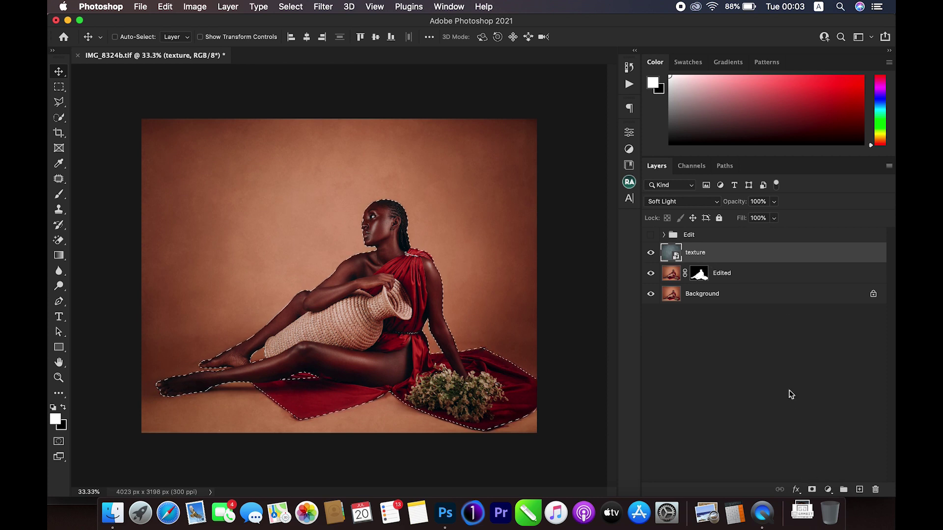
{"action": "left_click", "coordinate": [811, 489]}
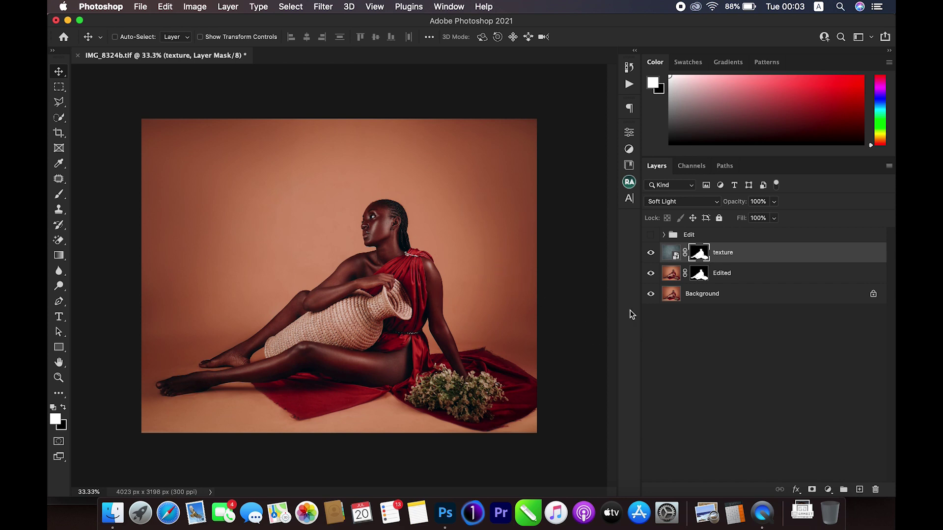
{"action": "key", "text": "super+i"}
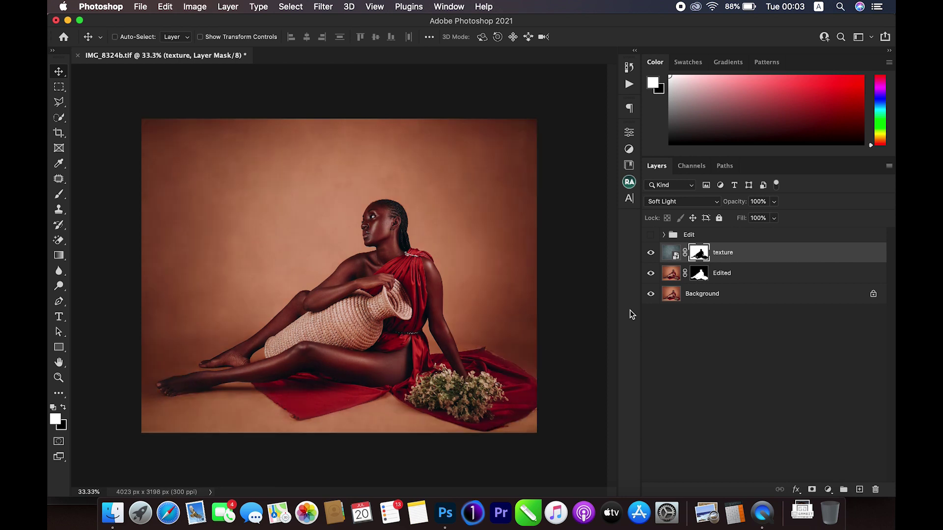
Compare the photo with and without the masked texture and inspect the woman's edges and the backdrop up close
{"action": "left_click", "coordinate": [650, 254]}
{"action": "left_click", "coordinate": [650, 253]}
{"action": "key", "text": "super+equal"}
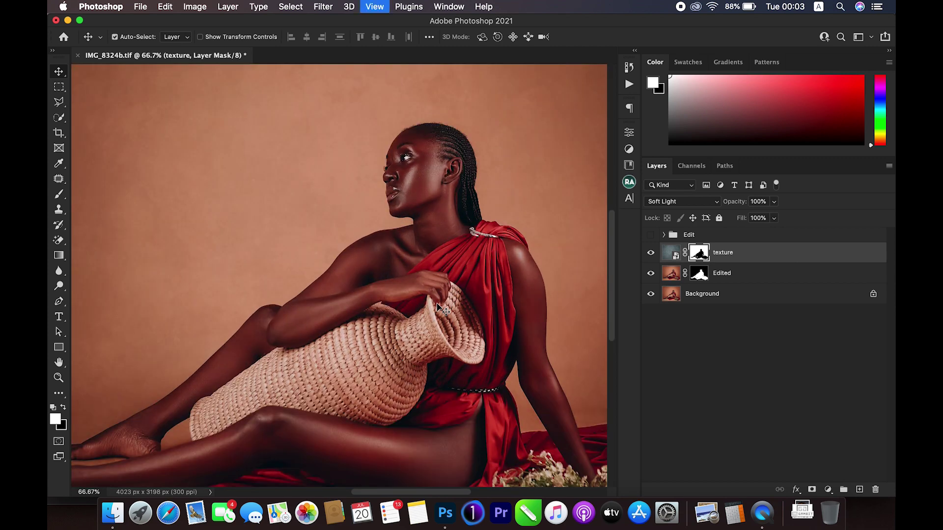
{"action": "key", "text": "super+minus"}
{"action": "key", "text": "super+minus"}
{"action": "key", "text": "super+equal"}
{"action": "key", "text": "super+equal"}
{"action": "key", "text": "super+equal"}
{"action": "key", "text": "super+minus"}
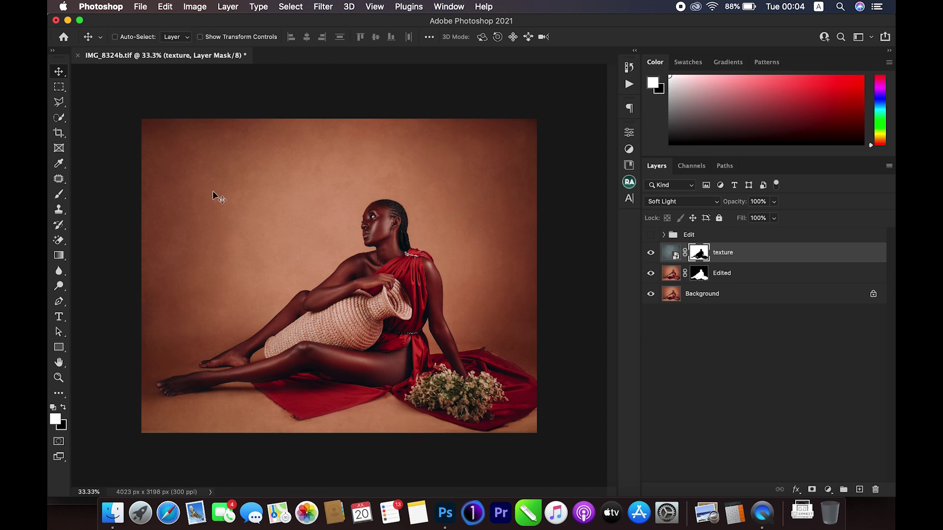
Set up the Brush tool with a size of 800 and a flow of 30%
{"action": "left_click", "coordinate": [59, 194]}
{"action": "key", "text": "bracketleft"}
{"action": "key", "text": "bracketleft"}
{"action": "key", "text": "bracketleft"}
{"action": "key", "text": "bracketleft"}
{"action": "key", "text": "bracketleft"}
{"action": "key", "text": "bracketleft"}
{"action": "key", "text": "bracketleft"}
{"action": "key", "text": "bracketleft"}
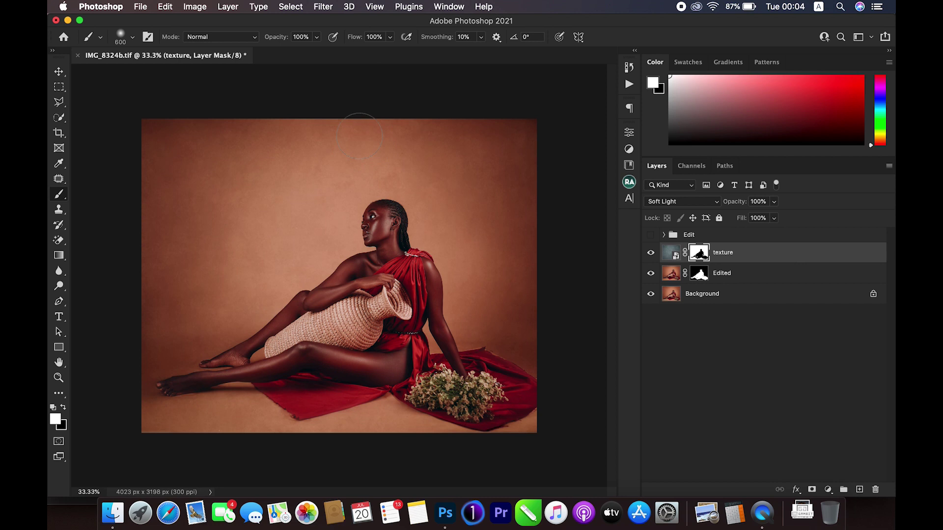
{"action": "left_click", "coordinate": [390, 37]}
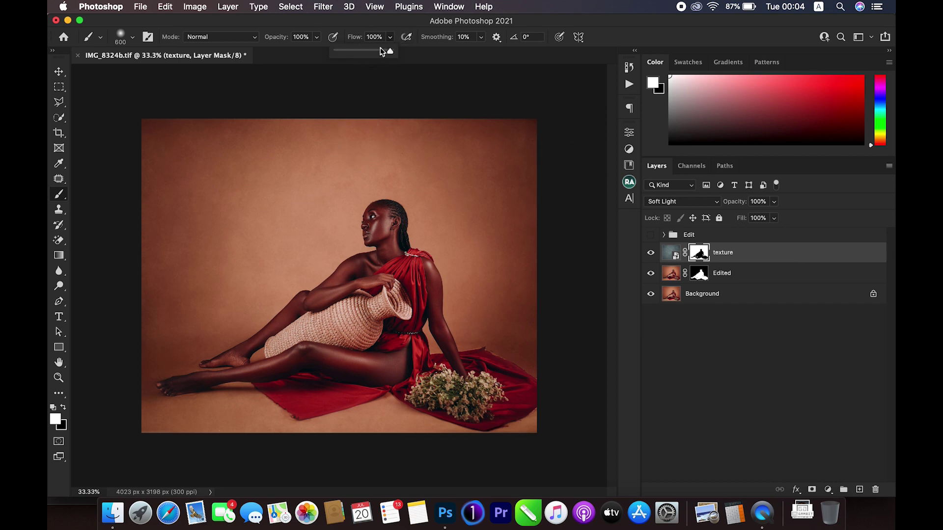
{"action": "left_click_drag", "start_coordinate": [351, 54], "coordinate": [353, 52]}
{"action": "left_click", "coordinate": [372, 37]}
{"action": "type", "text": "30"}
{"action": "key", "text": "Return"}
{"action": "key", "text": "]"}
{"action": "key", "text": "]"}
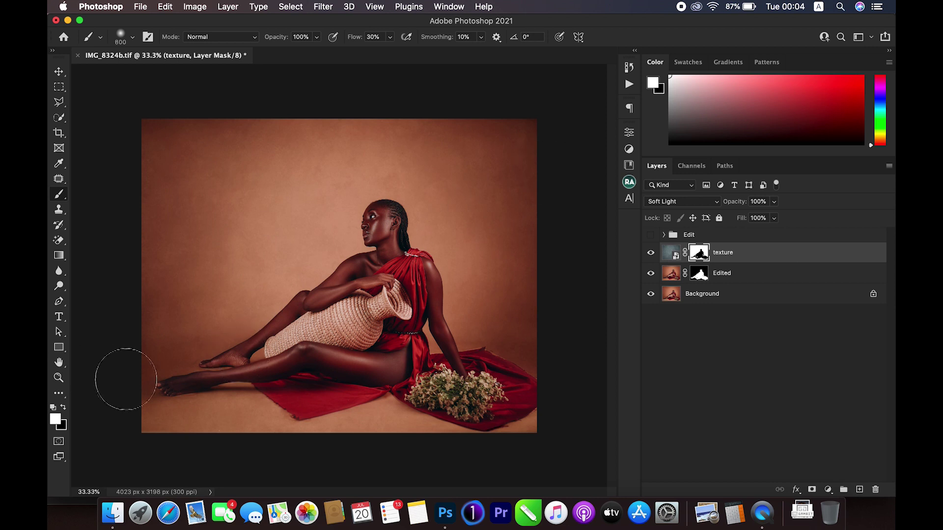
Paint black on the texture layer's mask across the floor along the photo's lower edge to remove the texture there
{"action": "left_click", "coordinate": [63, 407]}
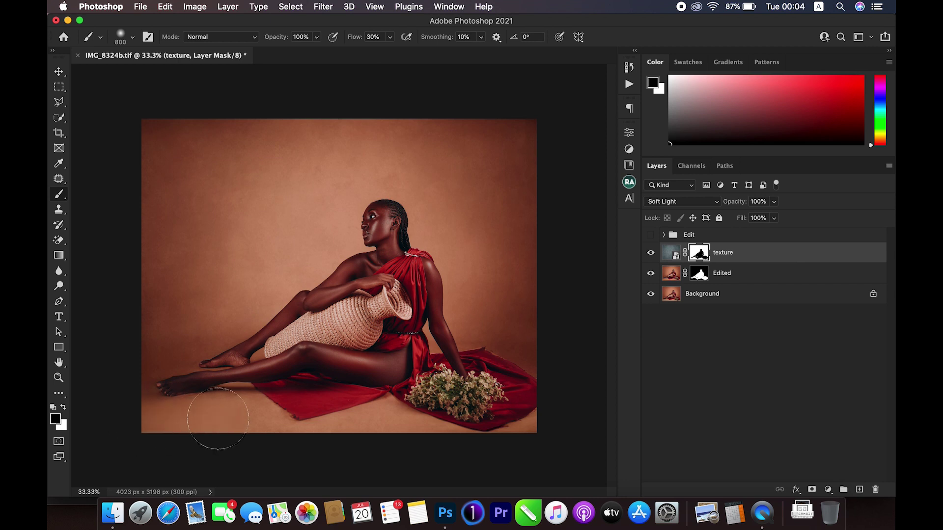
{"action": "mouse_move", "coordinate": [338, 432]}
{"action": "left_mouse_down"}
{"action": "mouse_move", "coordinate": [551, 425]}
{"action": "mouse_move", "coordinate": [120, 434]}
{"action": "mouse_move", "coordinate": [321, 437]}
{"action": "mouse_move", "coordinate": [482, 423]}
{"action": "left_mouse_up"}
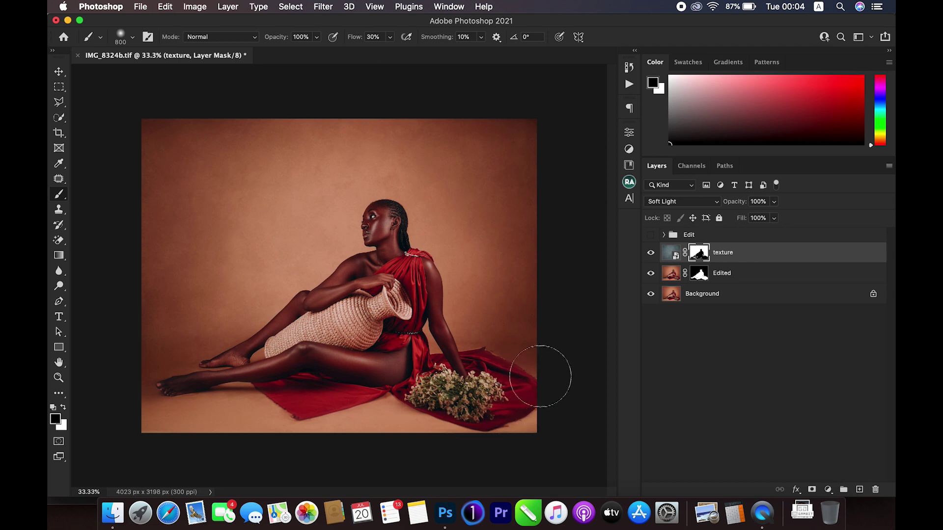
{"action": "left_click", "coordinate": [59, 72]}
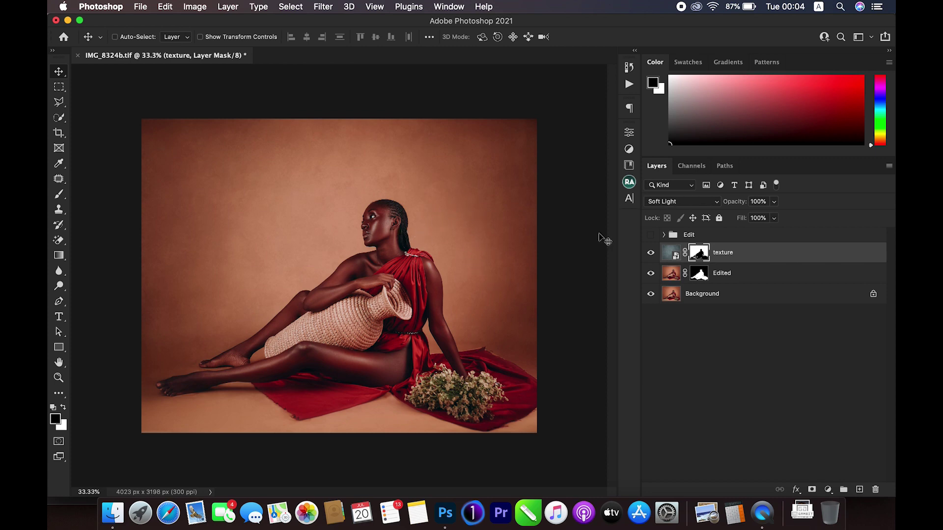
Place abstract.jpeg from the Resources folder into the photo above the texture layer
{"action": "key", "text": "ctrl+Up"}
{"action": "left_click", "coordinate": [647, 178]}
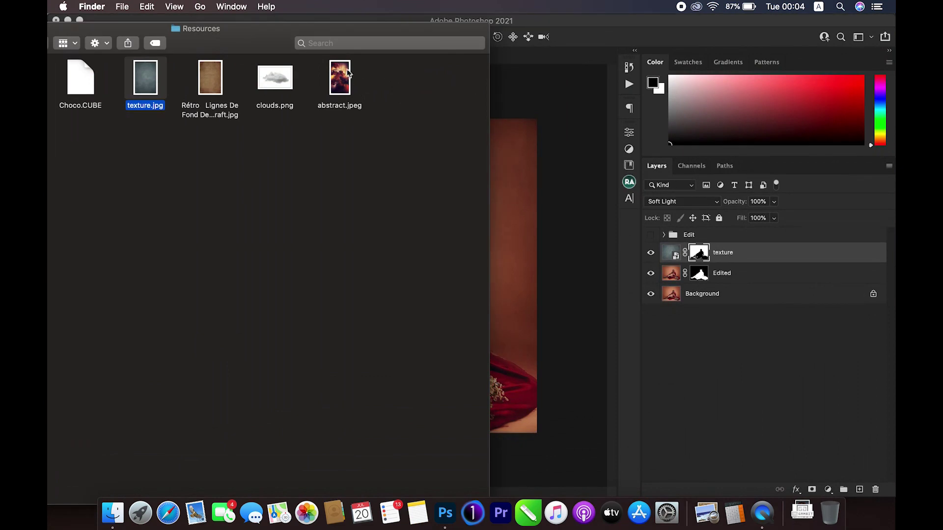
{"action": "left_click", "coordinate": [337, 78]}
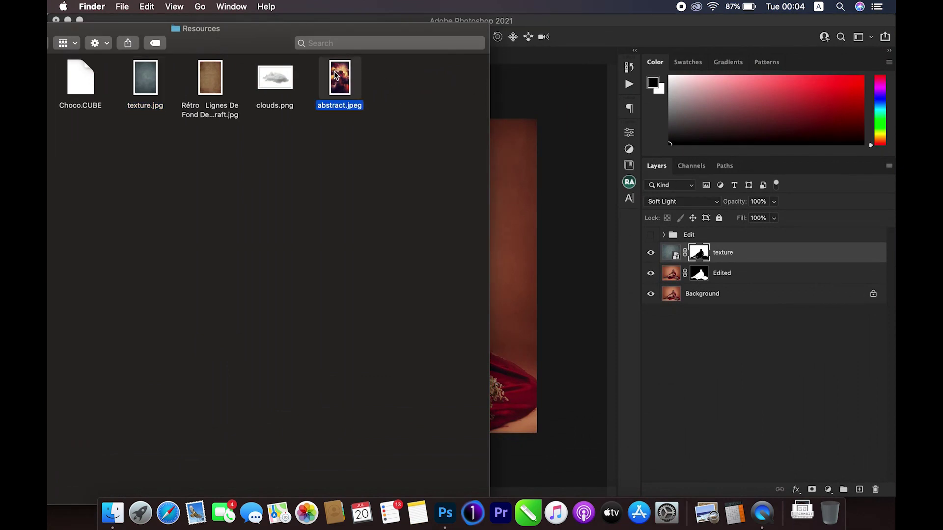
{"action": "left_click_drag", "start_coordinate": [336, 75], "coordinate": [530, 250]}
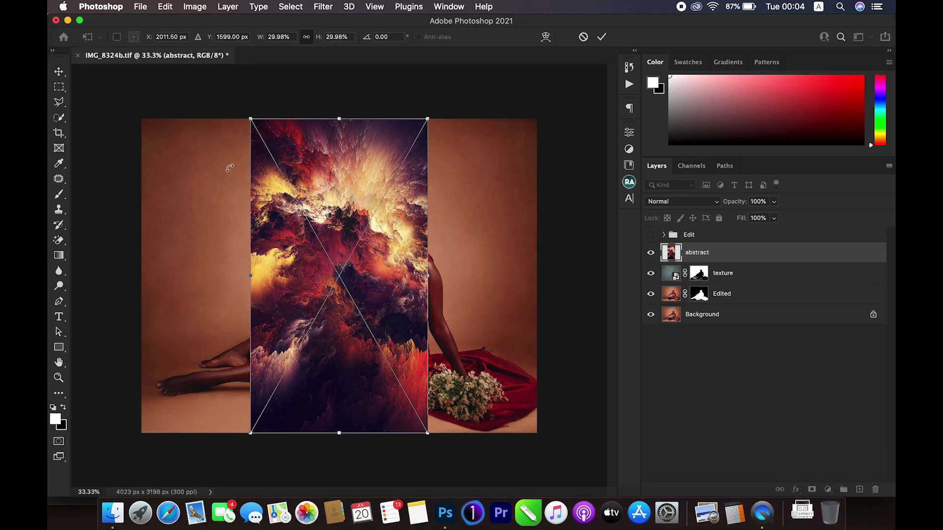
Rotate the placed abstract image to -90° and scale it to 44.58% so it covers the backdrop down to the floor
{"action": "left_click_drag", "start_coordinate": [230, 168], "coordinate": [260, 352]}
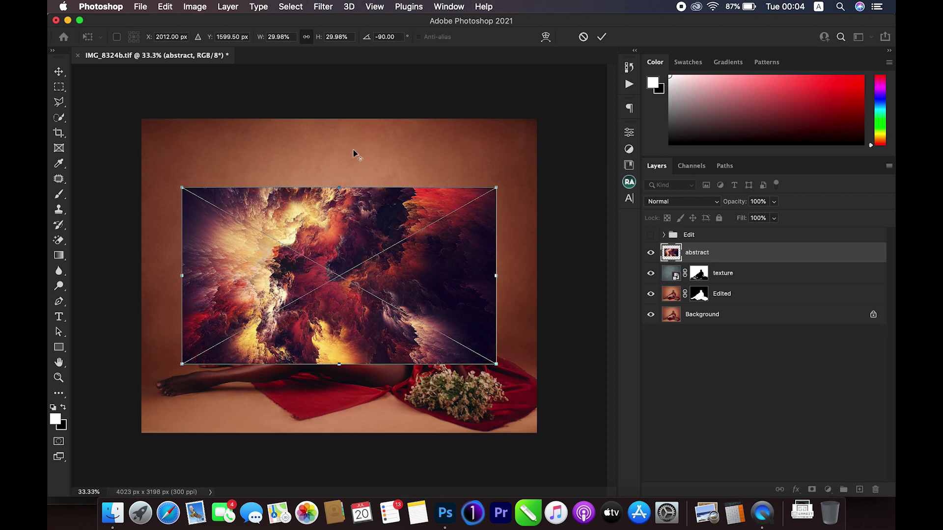
{"action": "left_click_drag", "start_coordinate": [339, 183], "coordinate": [340, 120]}
{"action": "left_click_drag", "start_coordinate": [341, 366], "coordinate": [341, 373]}
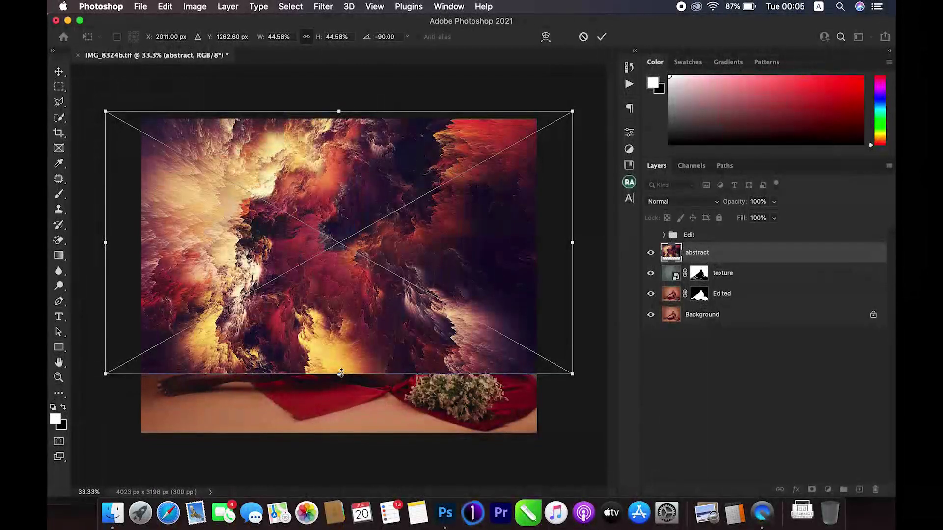
{"action": "key", "text": "Return"}
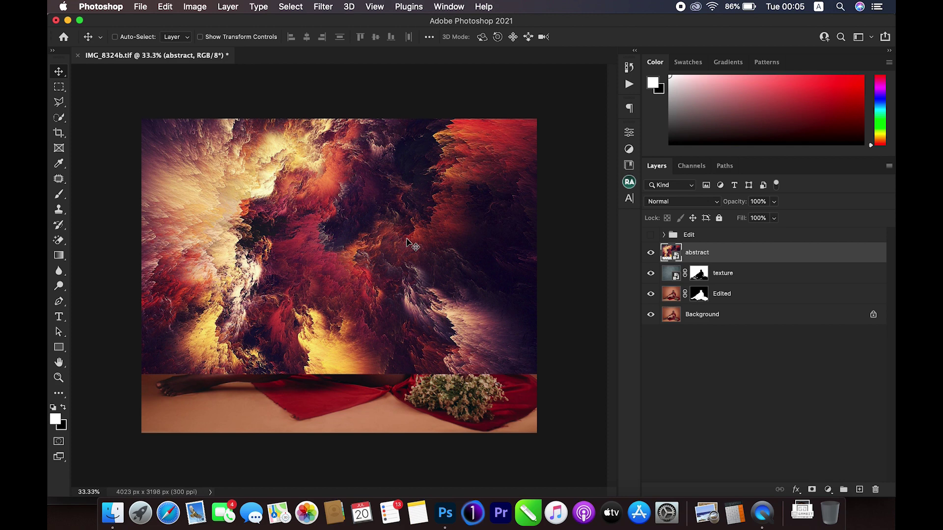
Apply a Black & White adjustment to the abstract layer
{"action": "left_click", "coordinate": [199, 6]}
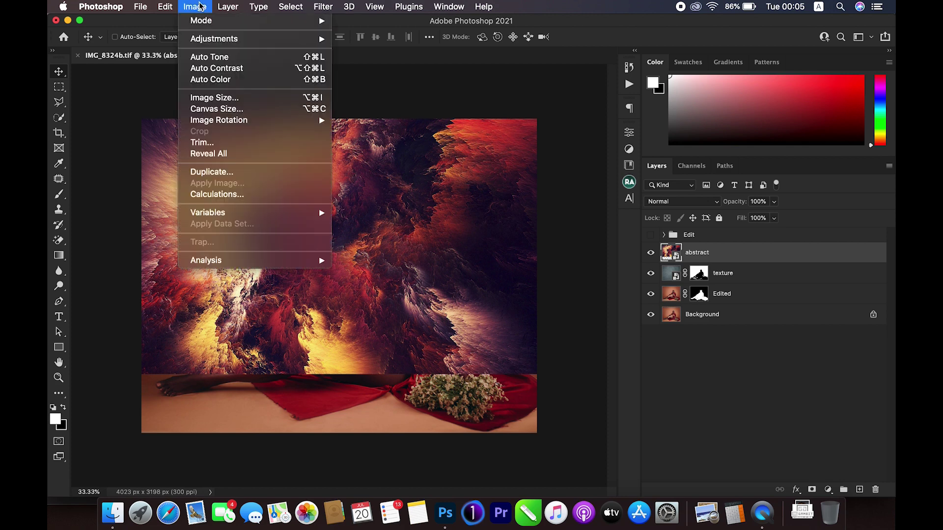
{"action": "left_click", "coordinate": [115, 77]}
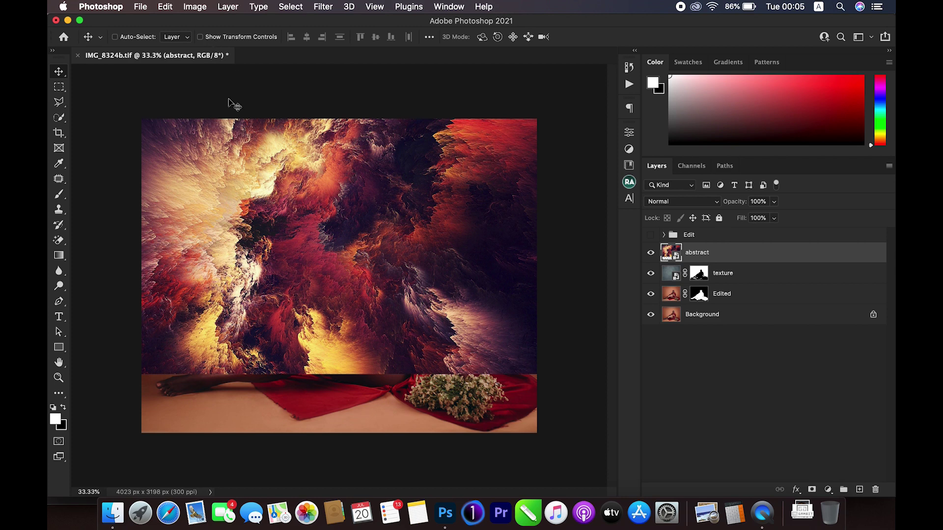
{"action": "left_click", "coordinate": [195, 7]}
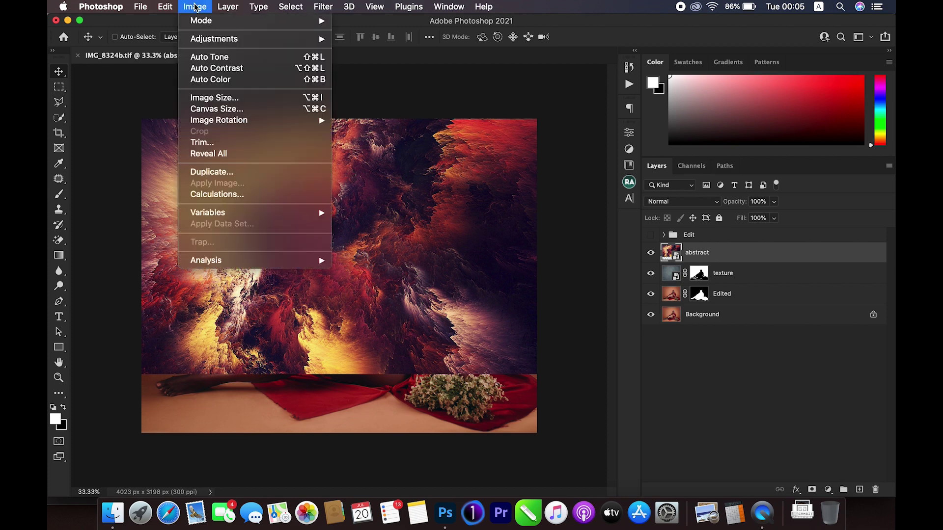
{"action": "mouse_move", "coordinate": [221, 40]}
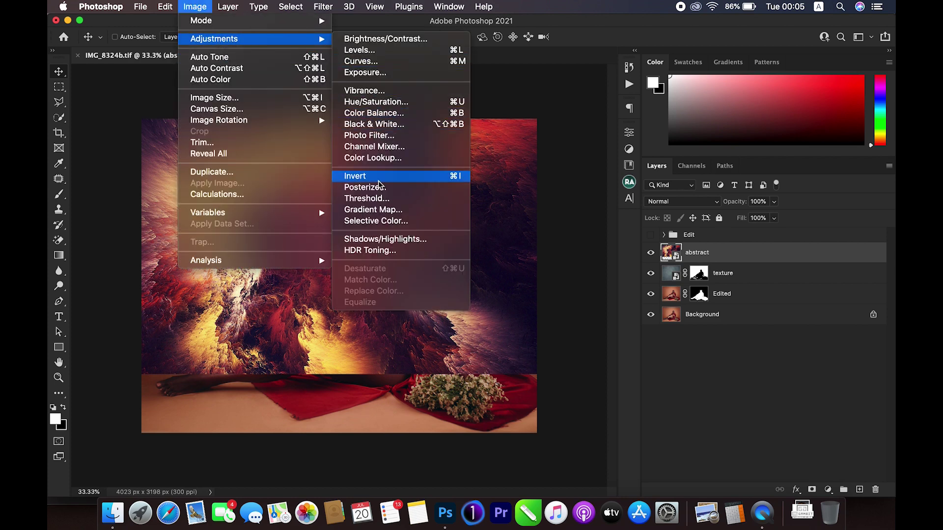
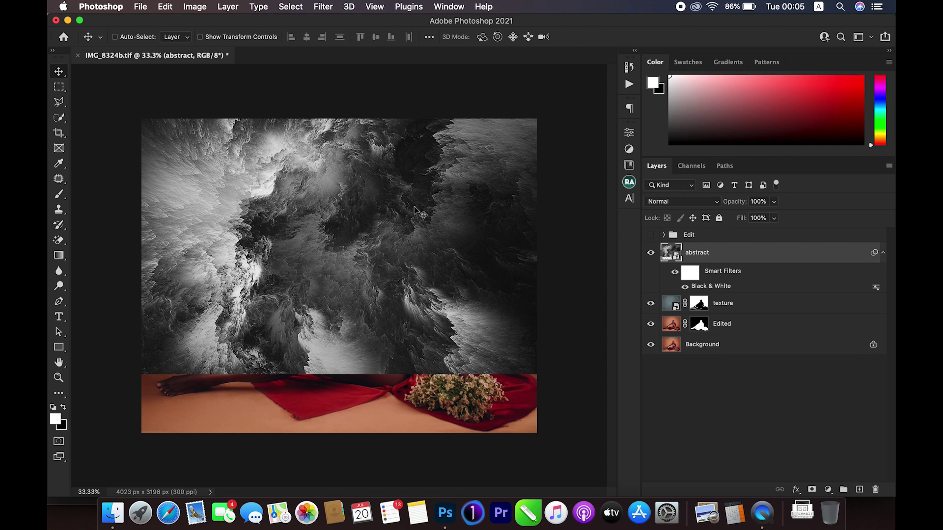
Apply a Gaussian Blur with an 8.5-pixel radius to the abstract layer and set its blend mode to Soft Light
{"action": "left_click", "coordinate": [329, 8]}
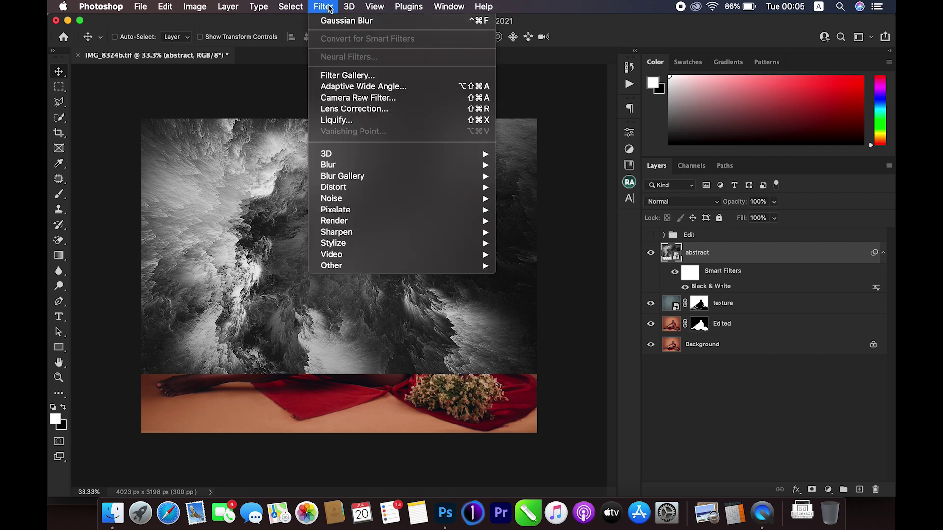
{"action": "mouse_move", "coordinate": [367, 165]}
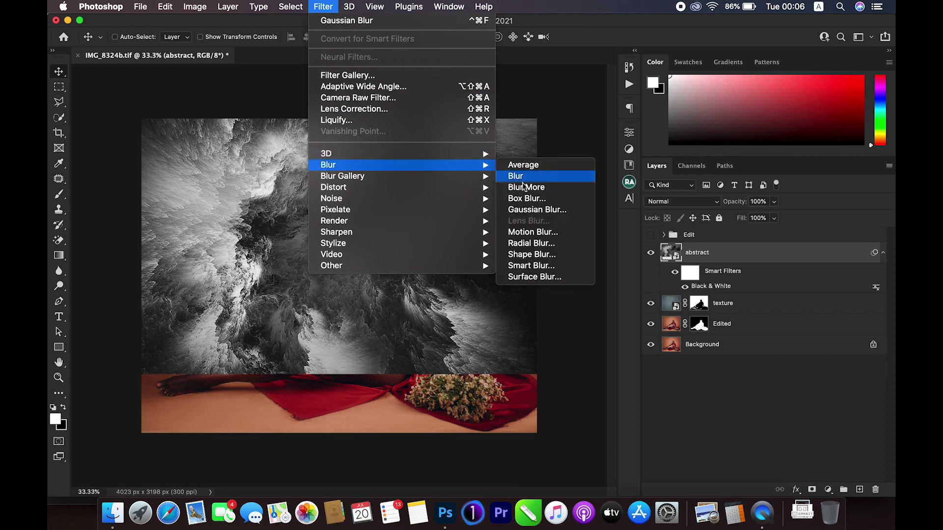
{"action": "left_click", "coordinate": [541, 209]}
{"action": "left_click_drag", "start_coordinate": [420, 284], "coordinate": [429, 286]}
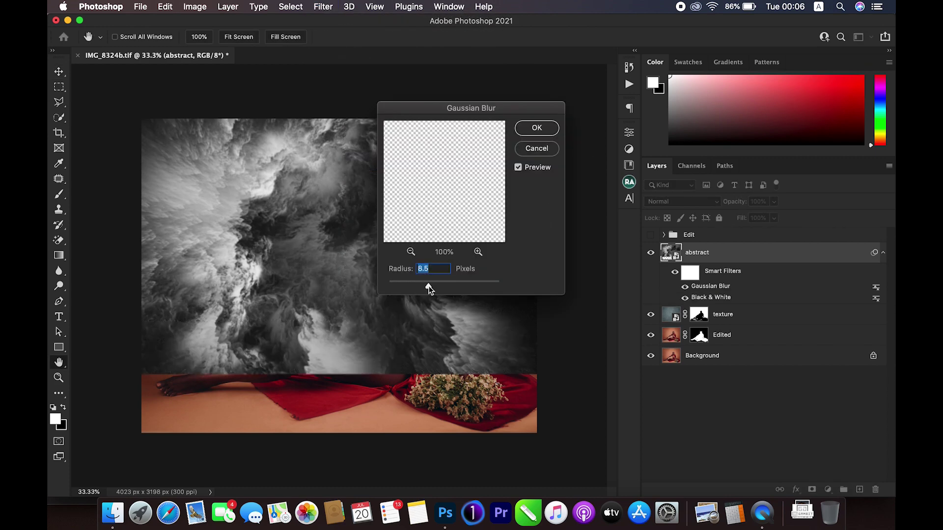
{"action": "left_click", "coordinate": [536, 130]}
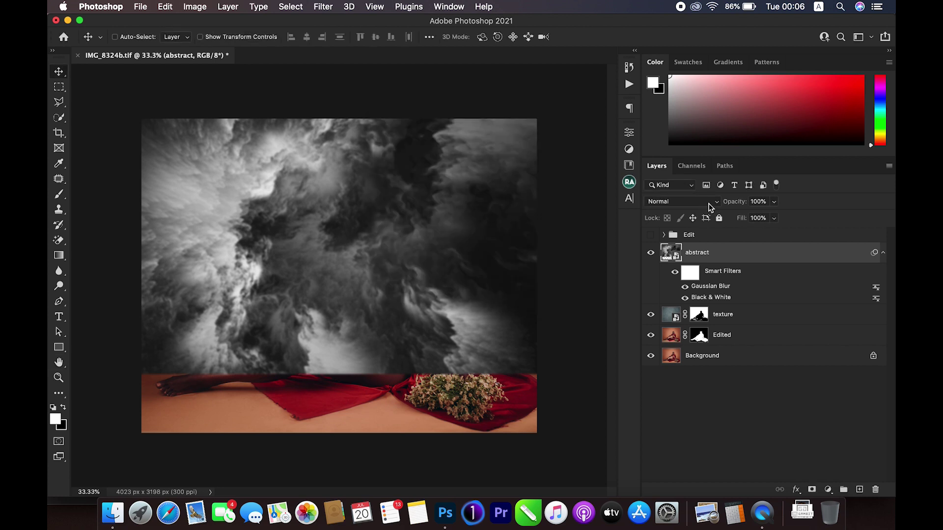
{"action": "left_click", "coordinate": [673, 203]}
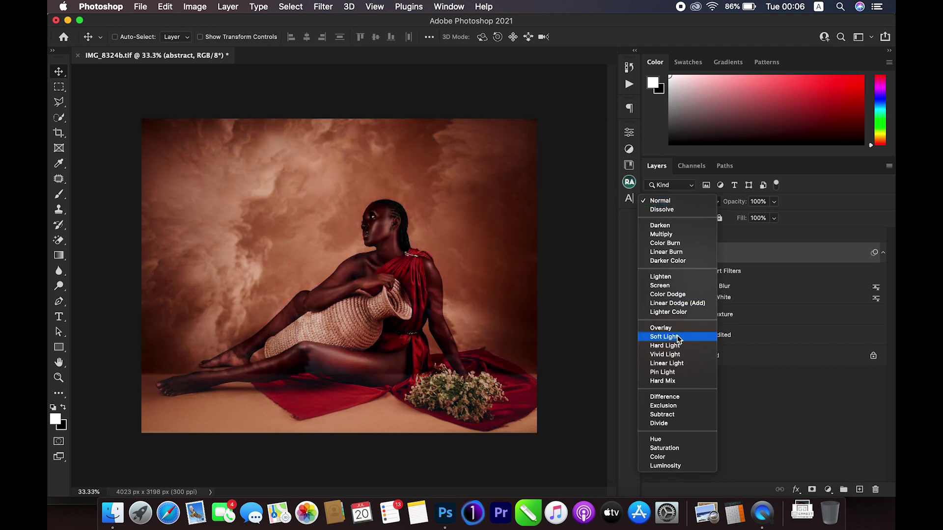
{"action": "left_click", "coordinate": [677, 337]}
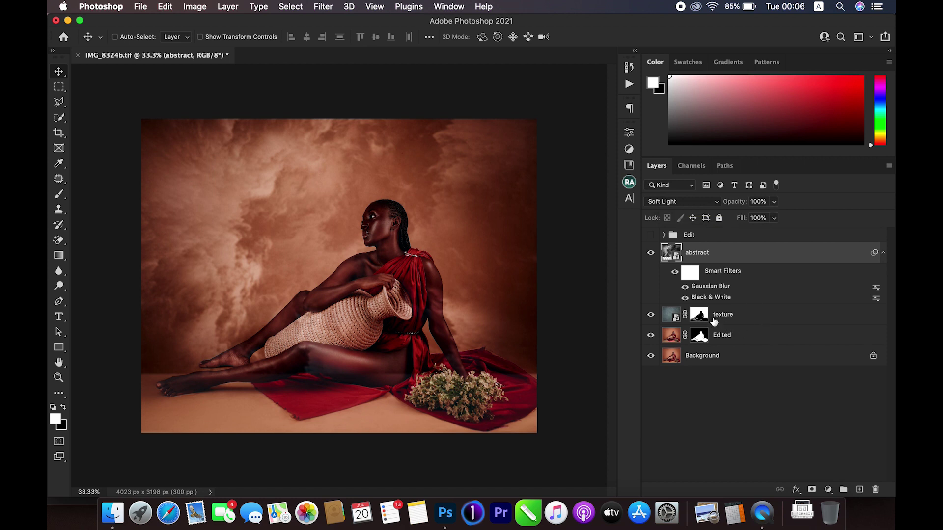
Mask the abstract layer with a selection loaded from the texture layer's mask and set its opacity to 50%
{"action": "left_click", "coordinate": [670, 317]}
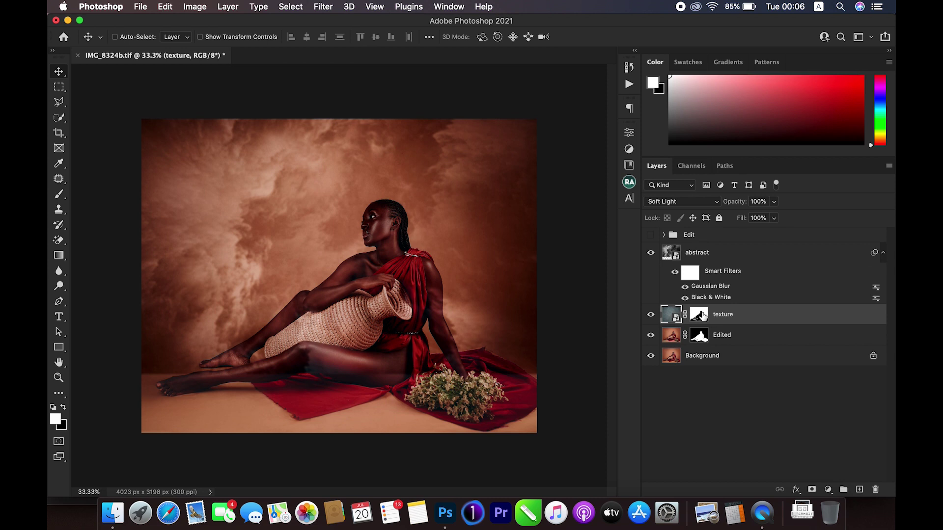
{"action": "key", "text": "super"}
{"action": "left_click", "coordinate": [702, 317], "text": "super"}
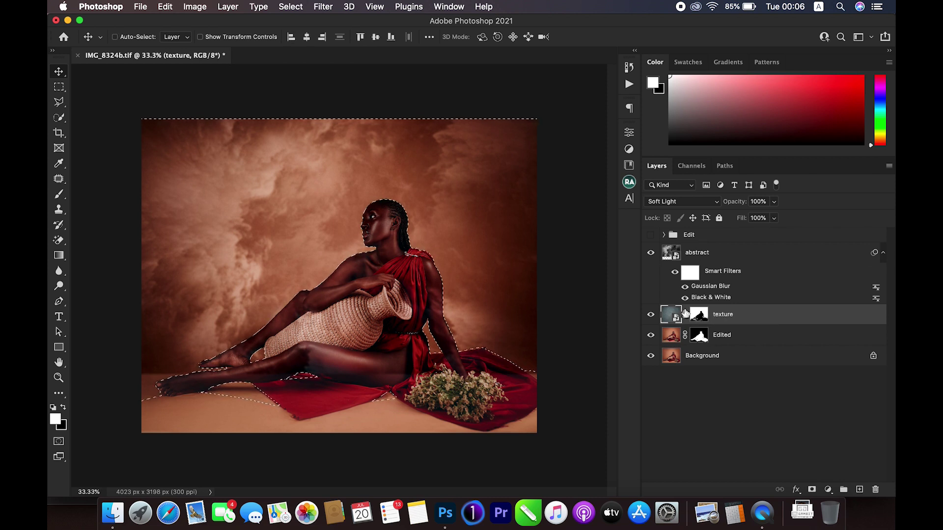
{"action": "left_click", "coordinate": [702, 314]}
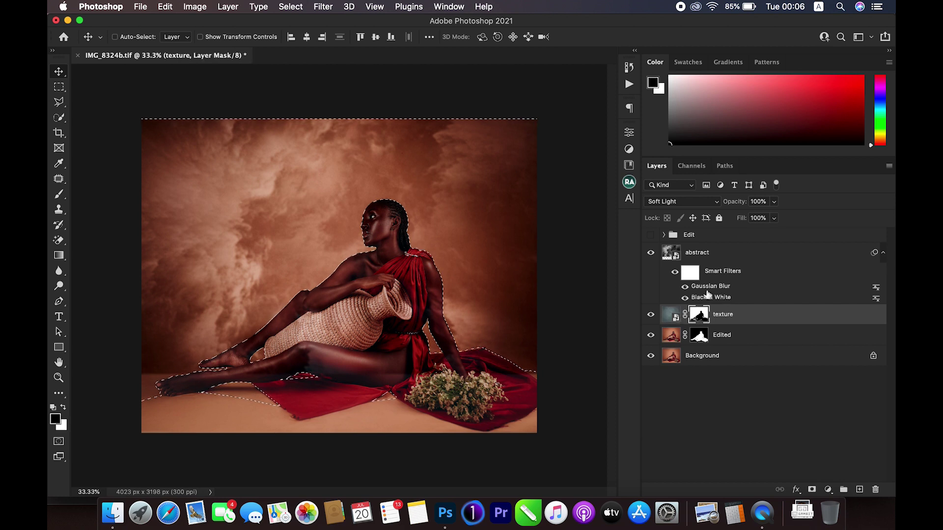
{"action": "left_click", "coordinate": [698, 254]}
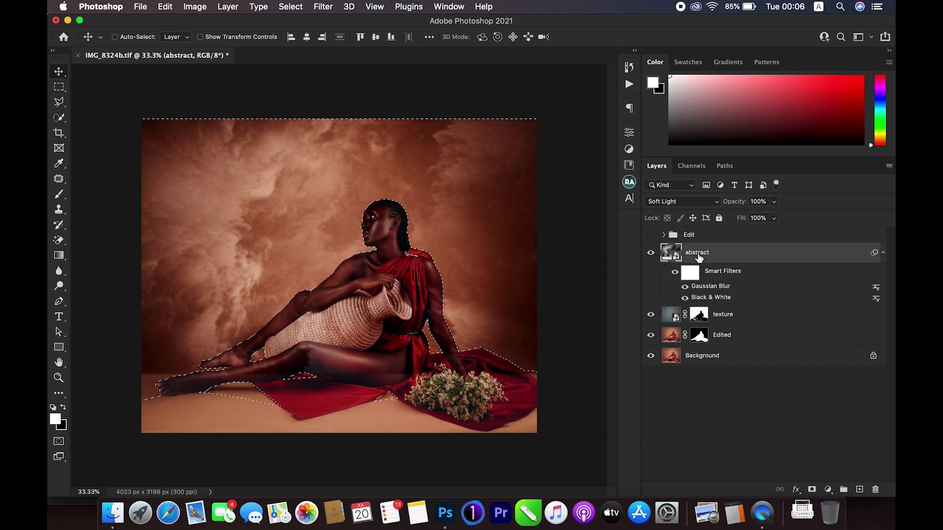
{"action": "left_click", "coordinate": [813, 489]}
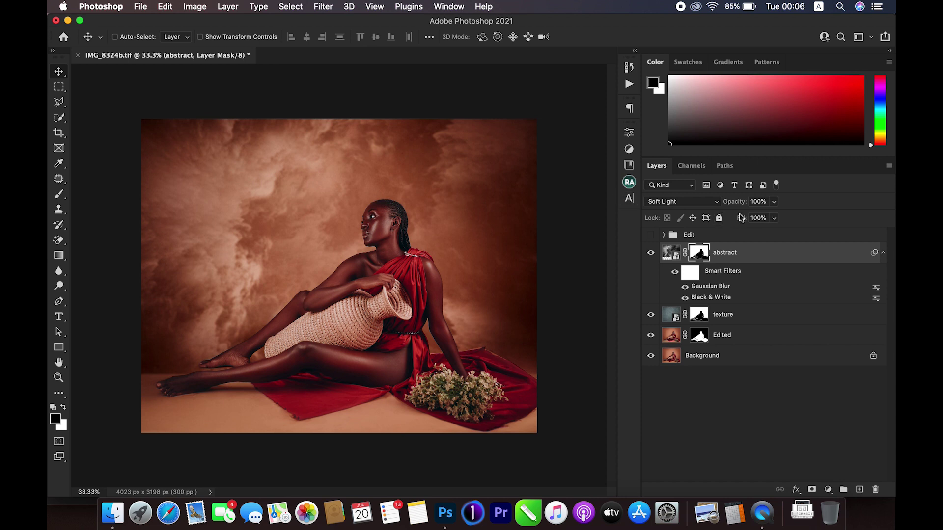
{"action": "left_click", "coordinate": [762, 201]}
{"action": "type", "text": "50"}
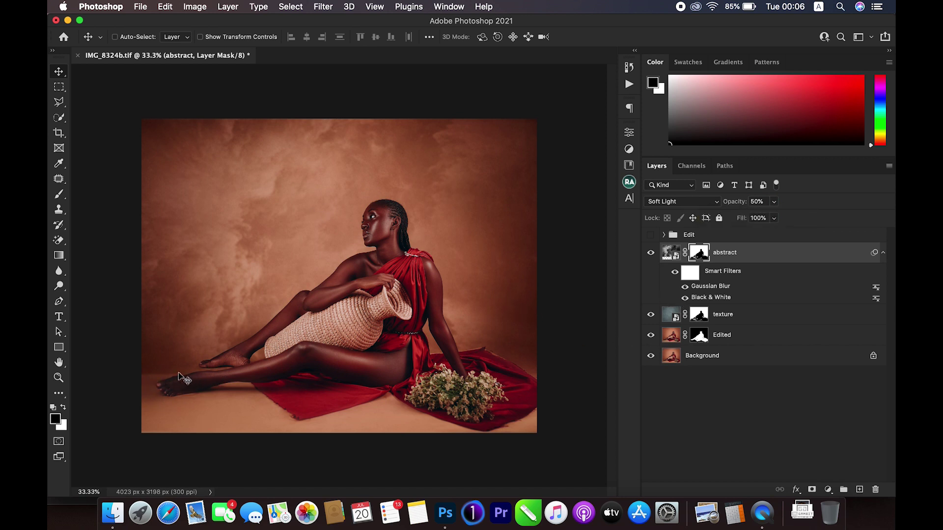
Paint black on the abstract layer's mask around the woman's legs and feet with a soft brush at size 800 and 30% flow
{"action": "left_click", "coordinate": [58, 196]}
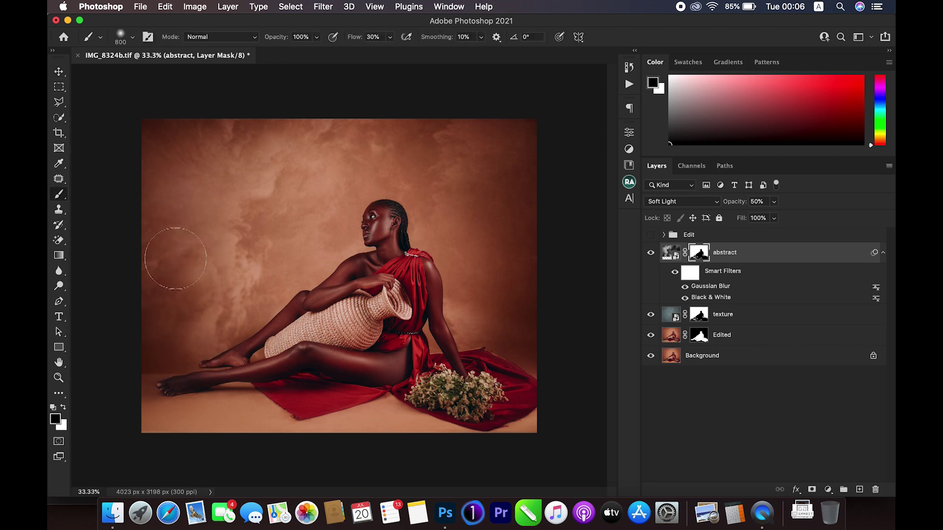
{"action": "mouse_move", "coordinate": [214, 310]}
{"action": "left_mouse_down"}
{"action": "mouse_move", "coordinate": [132, 351]}
{"action": "mouse_move", "coordinate": [187, 360]}
{"action": "mouse_move", "coordinate": [145, 371]}
{"action": "mouse_move", "coordinate": [182, 380]}
{"action": "left_mouse_up"}
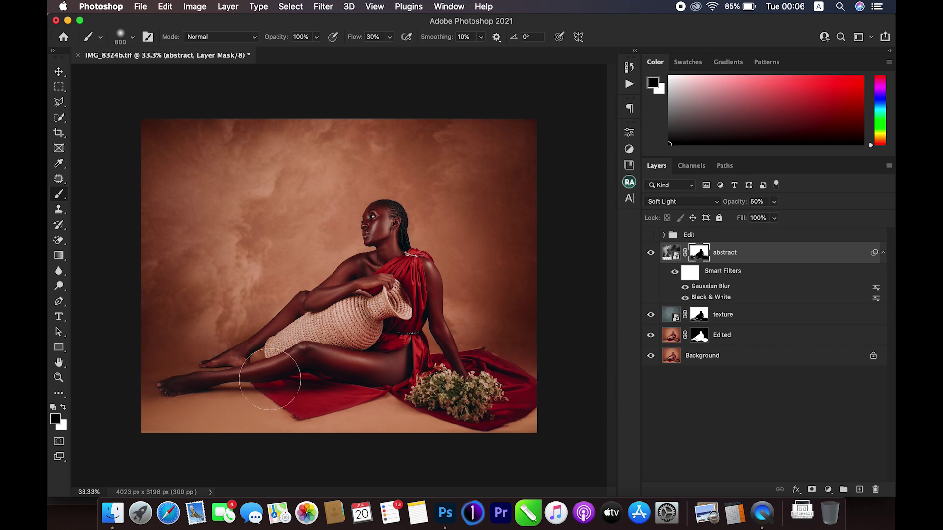
{"action": "left_click", "coordinate": [58, 72]}
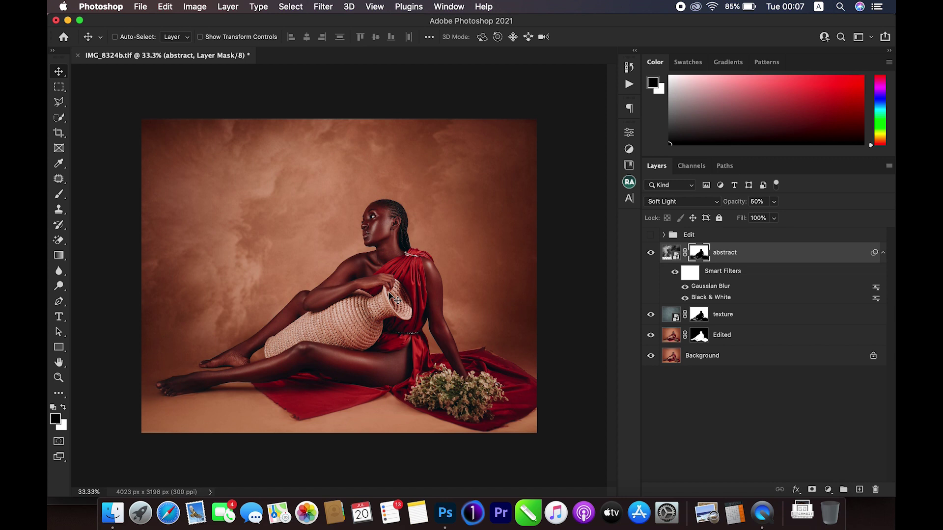
{"action": "key", "text": "super+minus"}
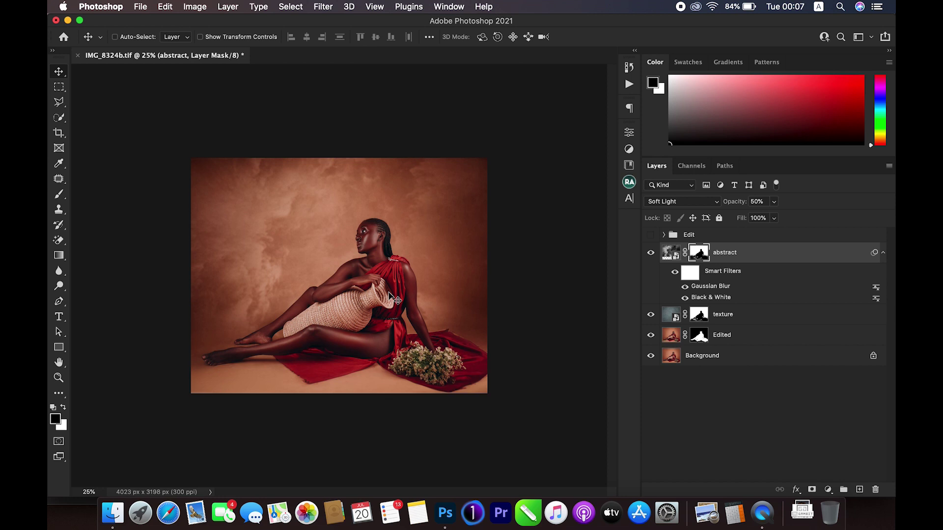
{"action": "key", "text": "super+equal"}
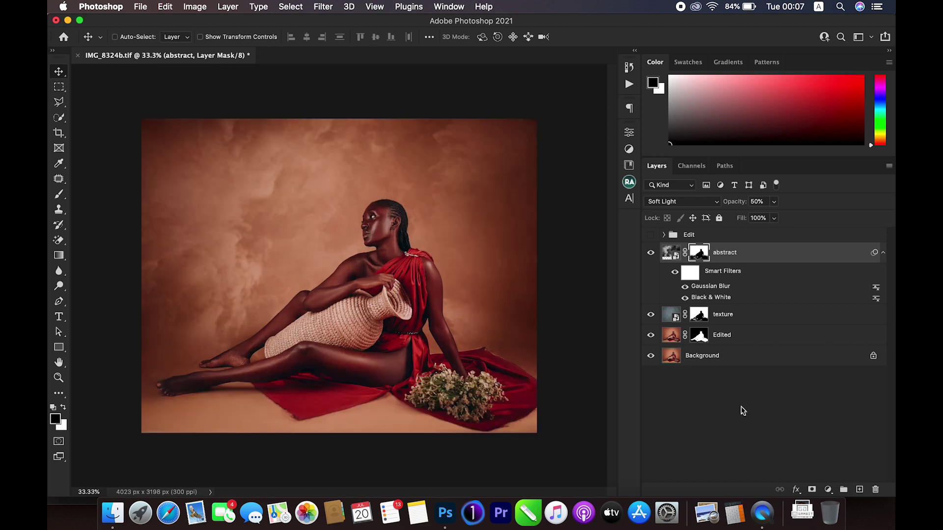
Place the clouds image from Finder into the portrait and scale it to 30.33%
{"action": "left_click", "coordinate": [104, 509]}
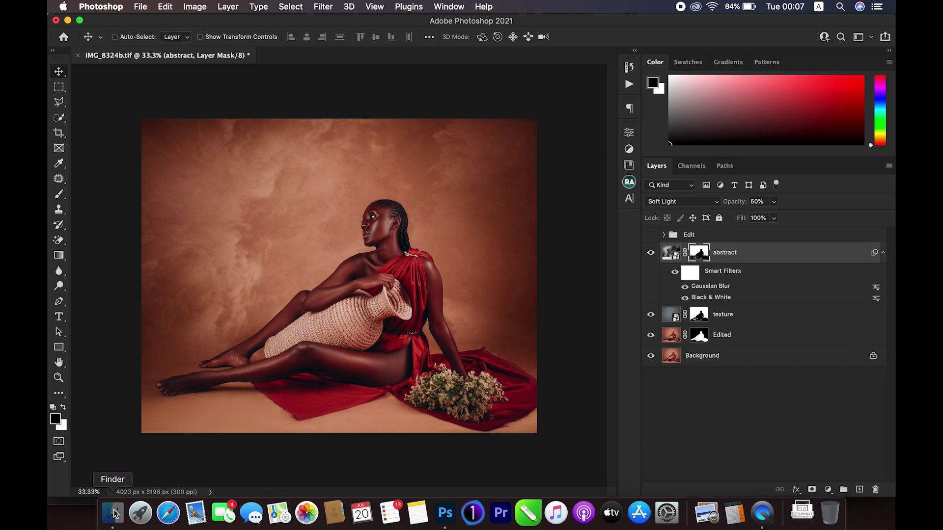
{"action": "left_click_drag", "start_coordinate": [276, 89], "coordinate": [526, 196]}
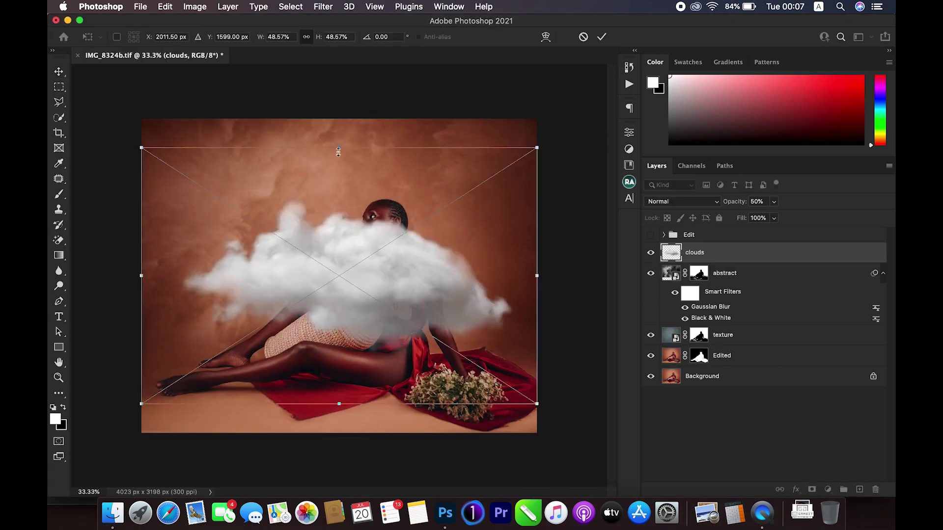
{"action": "left_click_drag", "start_coordinate": [343, 148], "coordinate": [386, 220]}
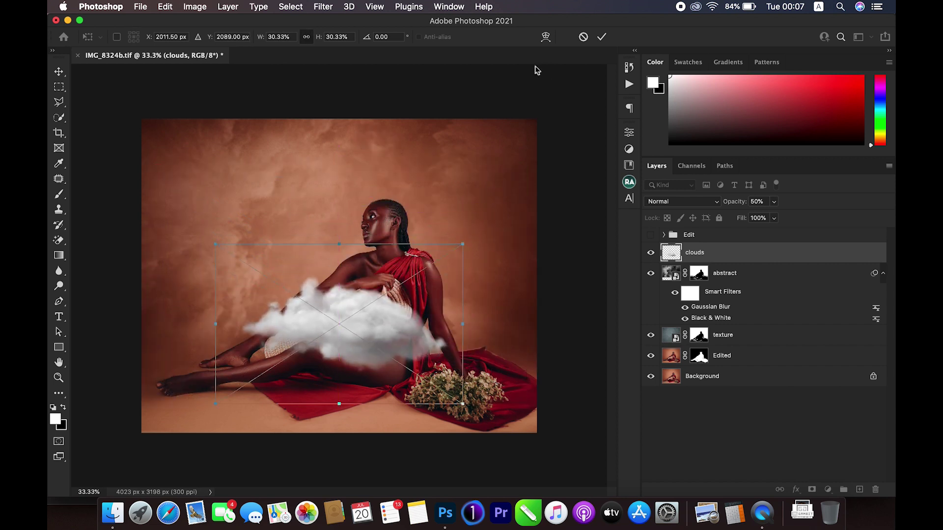
{"action": "left_click", "coordinate": [602, 37]}
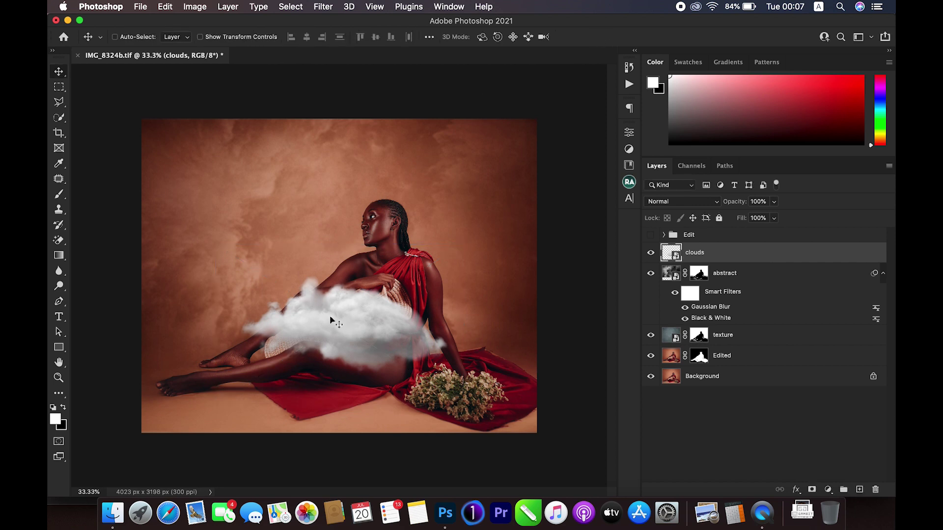
Move the clouds onto the backdrop in front of the woman's face and set their blend mode to Soft Light
{"action": "left_click_drag", "start_coordinate": [346, 339], "coordinate": [248, 244]}
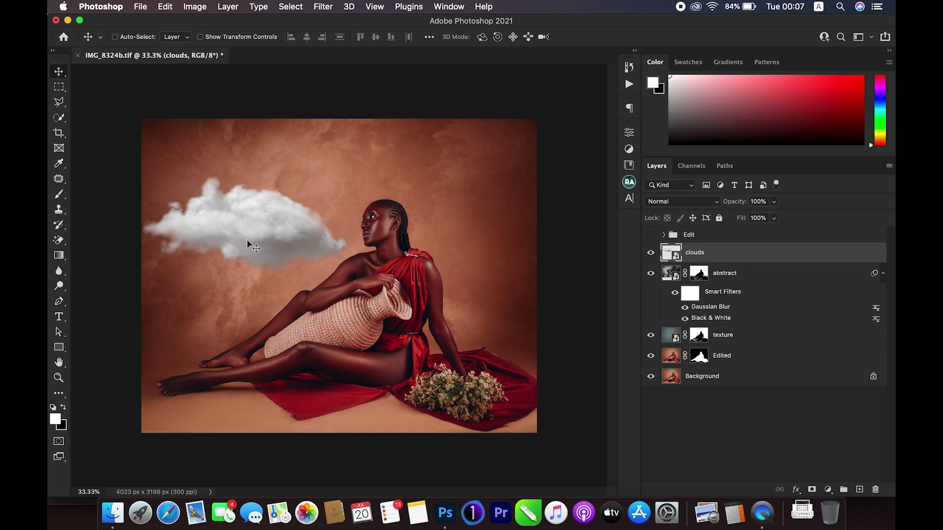
{"action": "left_click", "coordinate": [659, 202]}
{"action": "left_click", "coordinate": [672, 337]}
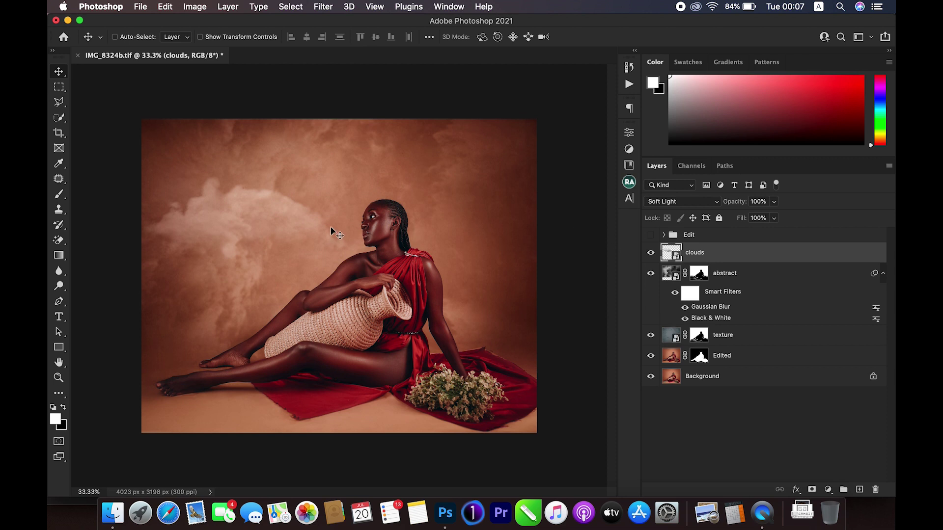
{"action": "mouse_move", "coordinate": [256, 216]}
{"action": "left_mouse_down"}
{"action": "mouse_move", "coordinate": [414, 254]}
{"action": "mouse_move", "coordinate": [293, 210]}
{"action": "mouse_move", "coordinate": [339, 131]}
{"action": "mouse_move", "coordinate": [357, 258]}
{"action": "mouse_move", "coordinate": [299, 230]}
{"action": "mouse_move", "coordinate": [248, 227]}
{"action": "left_mouse_up"}
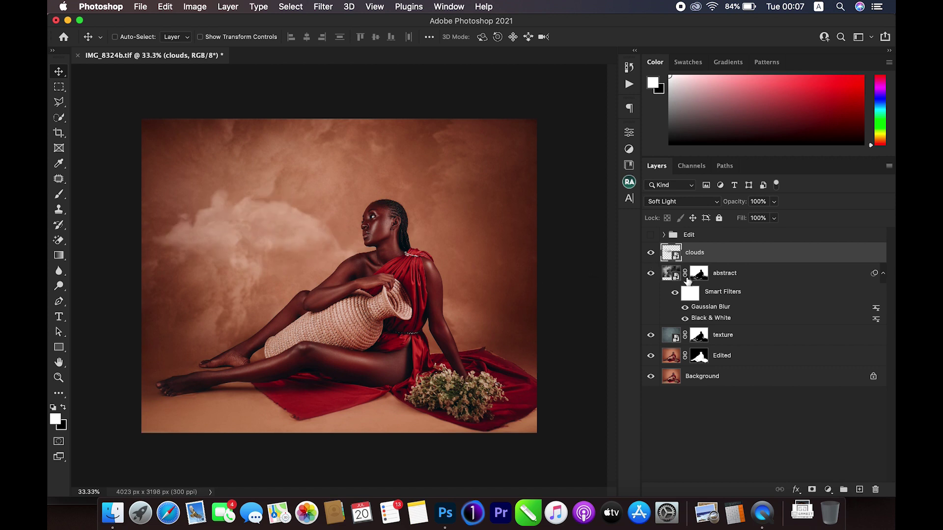
Mask the clouds layer with a selection loaded from the abstract layer's mask
{"action": "left_click", "coordinate": [700, 279]}
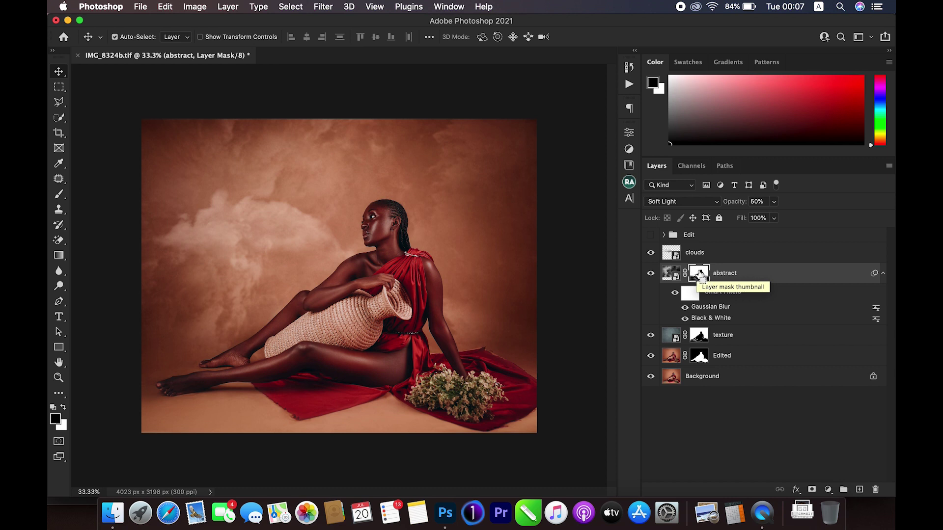
{"action": "left_click", "coordinate": [701, 275], "text": "super"}
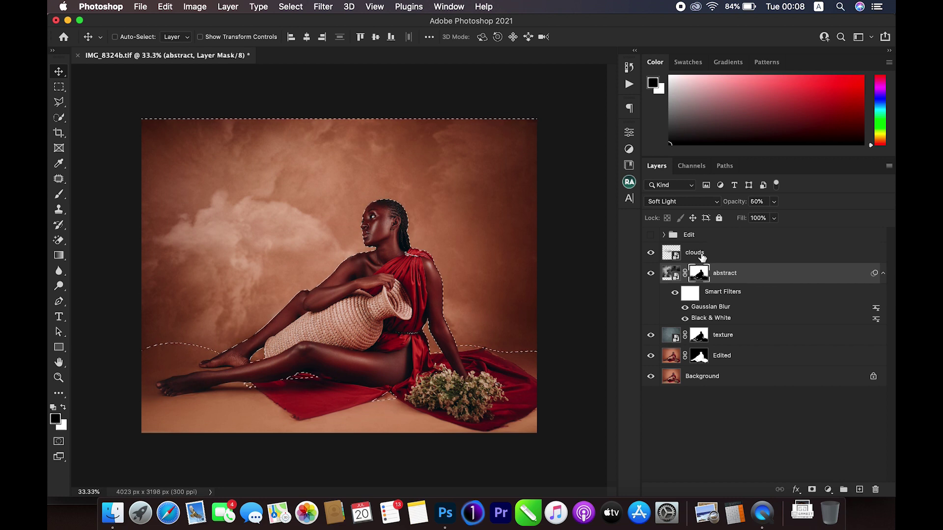
{"action": "left_click", "coordinate": [702, 256]}
{"action": "key", "text": "x"}
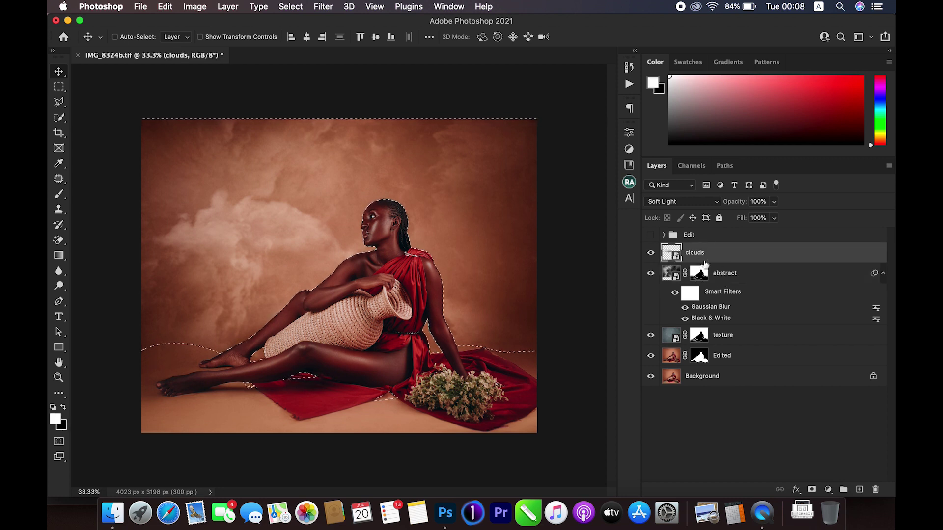
{"action": "left_click", "coordinate": [812, 489]}
{"action": "key", "text": "x"}
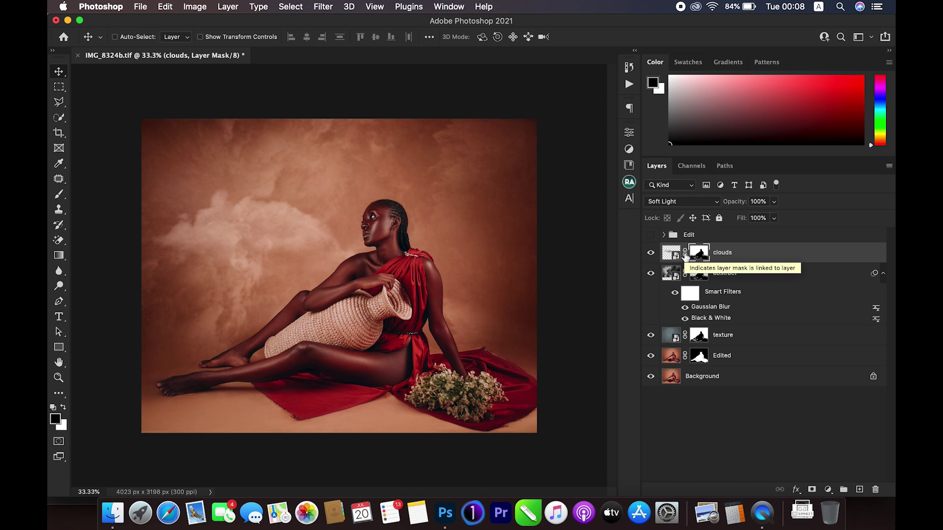
Try to unlink the clouds layer's mask and reposition the clouds over the backdrop independently of it
{"action": "left_click", "coordinate": [685, 256]}
{"action": "left_click_drag", "start_coordinate": [215, 231], "coordinate": [222, 208]}
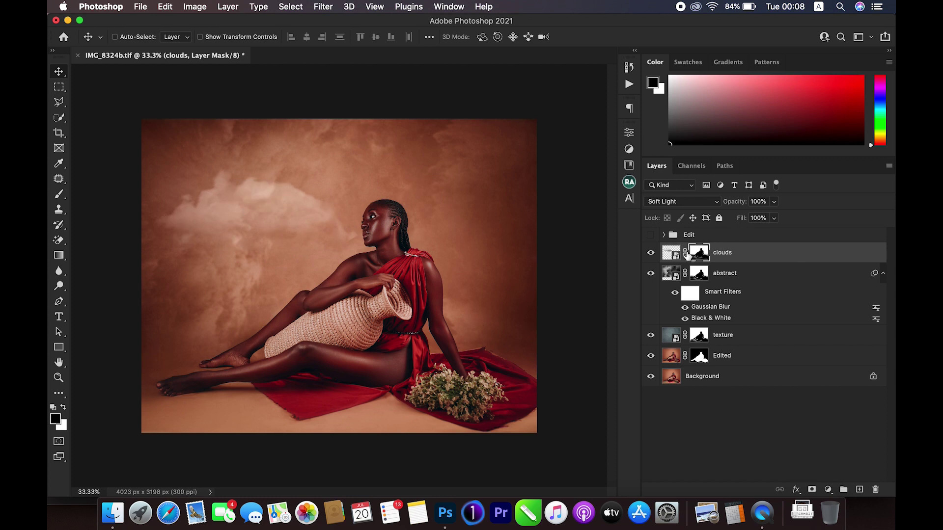
{"action": "left_click", "coordinate": [670, 254]}
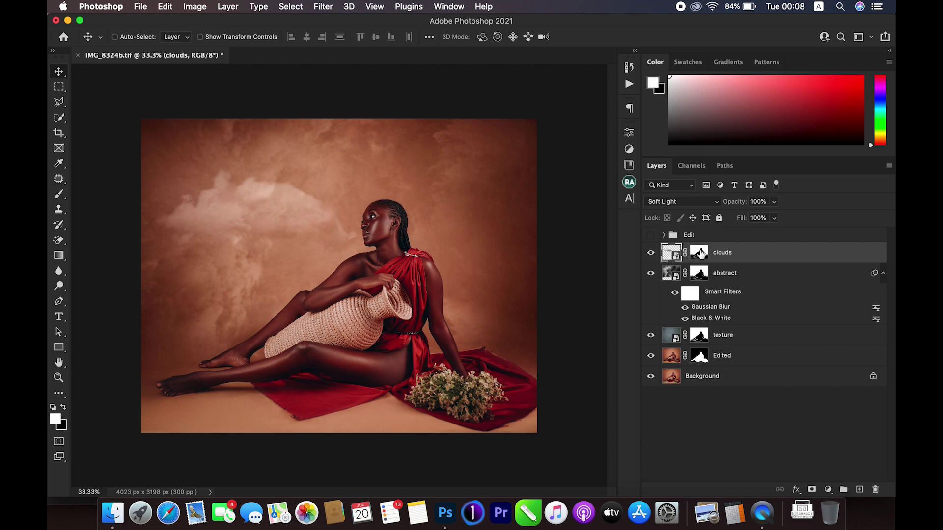
{"action": "left_click", "coordinate": [699, 253]}
{"action": "left_click", "coordinate": [686, 254]}
{"action": "left_click", "coordinate": [671, 254]}
{"action": "left_click_drag", "start_coordinate": [250, 206], "coordinate": [365, 243]}
{"action": "key", "text": "super+z"}
{"action": "left_click_drag", "start_coordinate": [293, 210], "coordinate": [259, 249]}
Check the clouds layer's mask as a selection, deselect it and delete the mask
{"action": "left_click", "coordinate": [698, 252]}
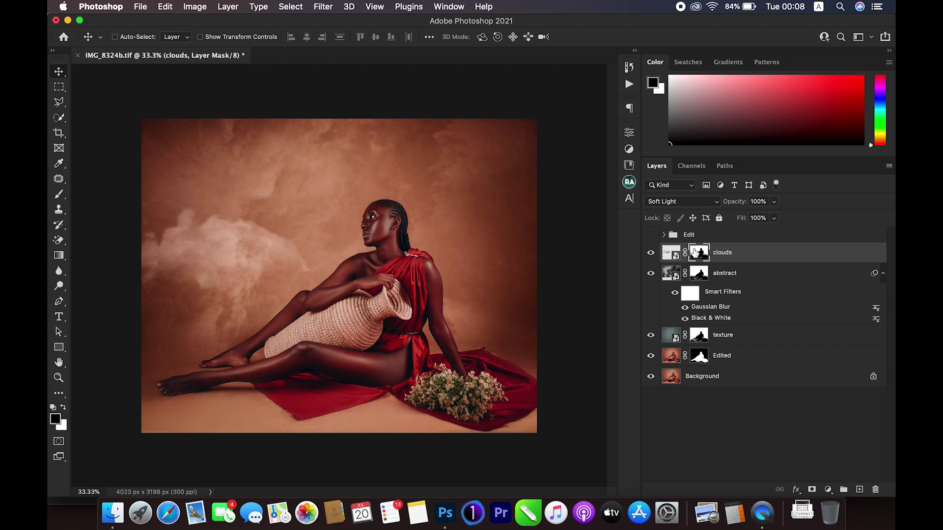
{"action": "left_click", "coordinate": [699, 252], "text": "super"}
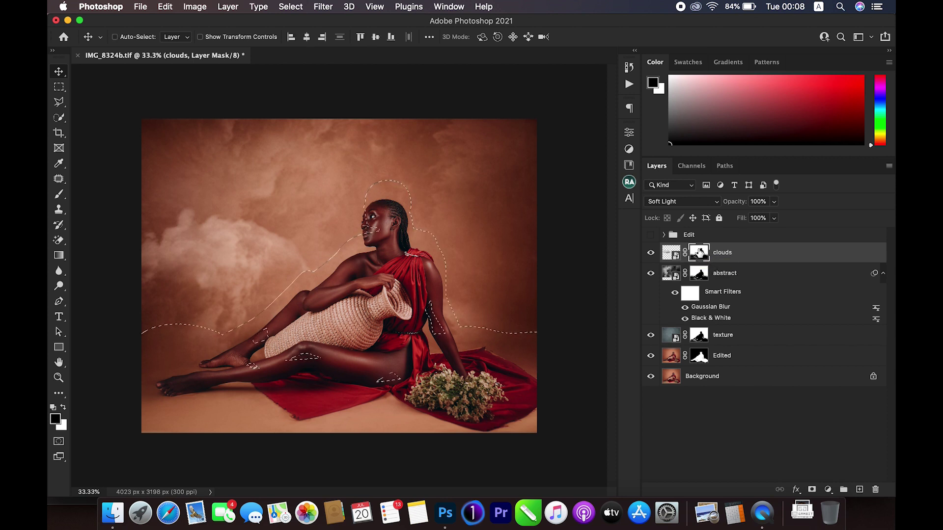
{"action": "key", "text": "super+d"}
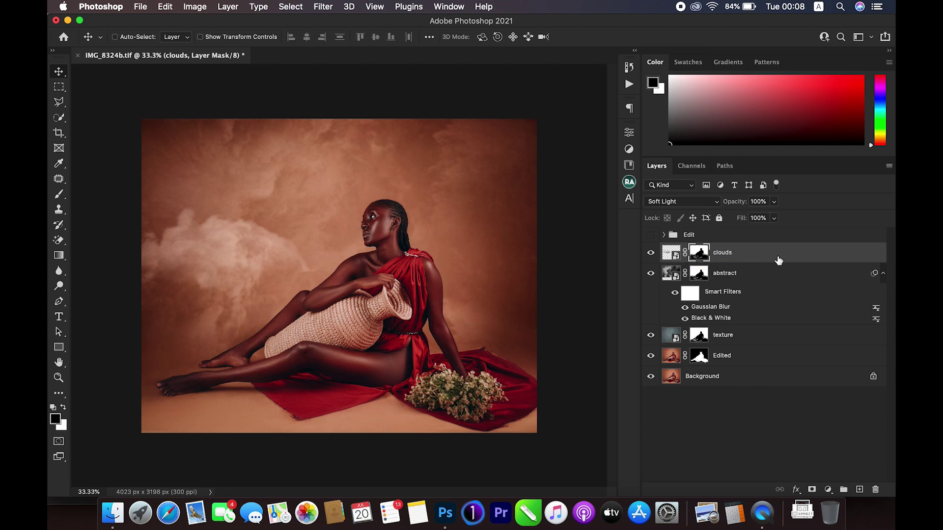
{"action": "key", "text": "Delete"}
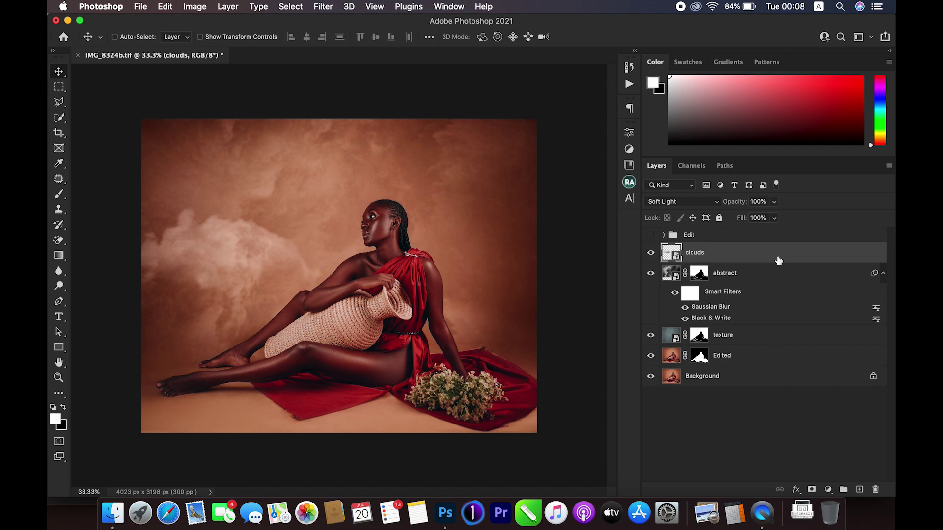
{"action": "key", "text": "super+plus"}
{"action": "key", "text": "super+minus"}
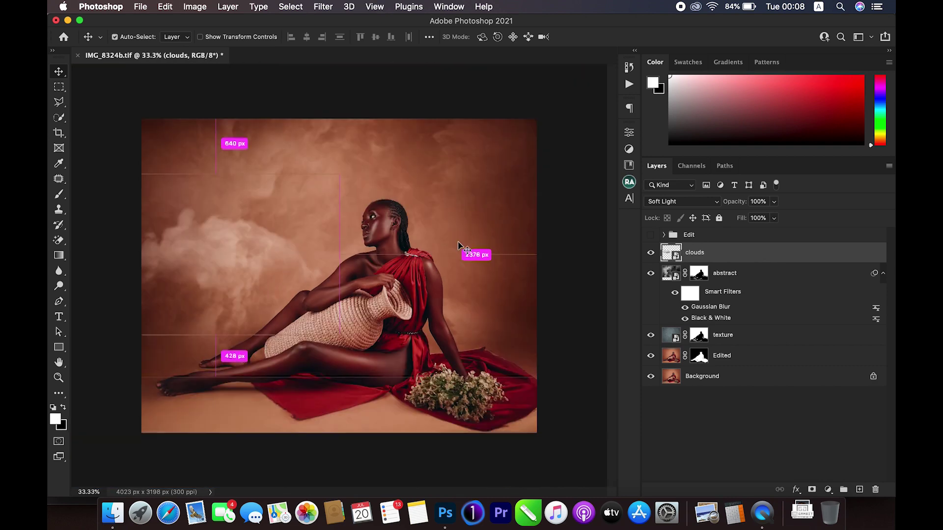
Add a mask to the clouds layer from the abstract layer's mask selection and unlink it from the image
{"action": "left_click", "coordinate": [698, 277], "text": "super"}
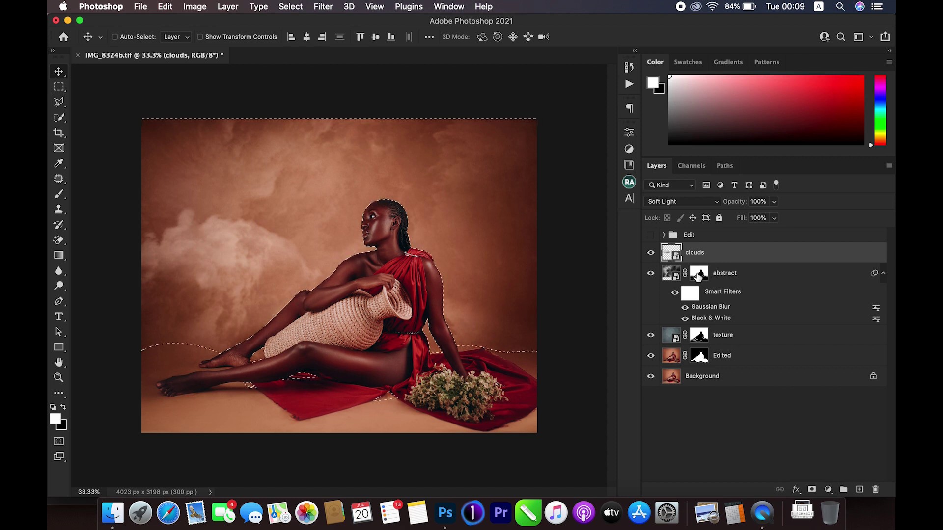
{"action": "left_click", "coordinate": [812, 489]}
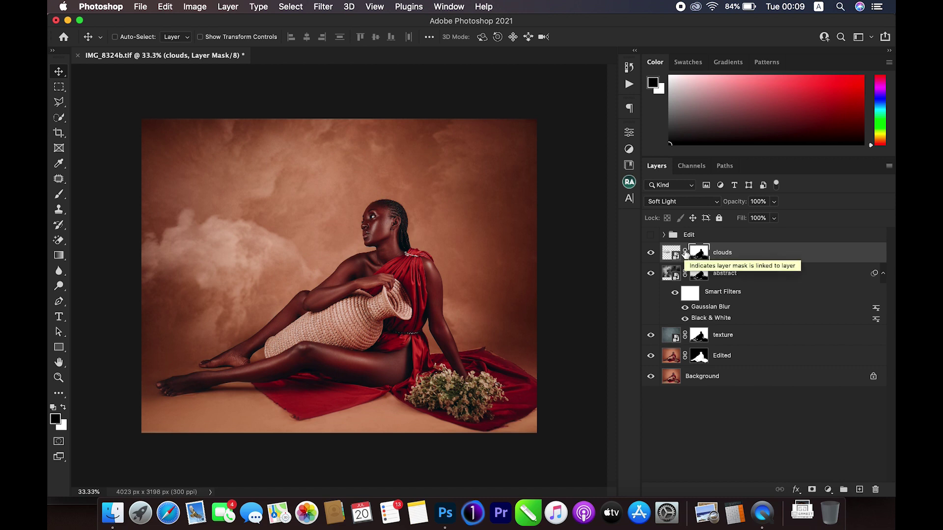
{"action": "left_click", "coordinate": [684, 253]}
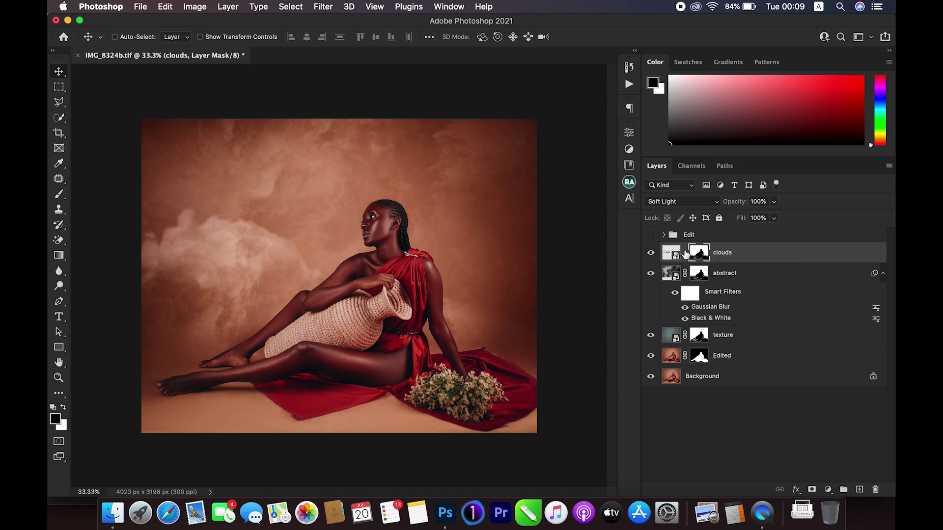
Move the clouds behind the woman's head, then duplicate the layer and place the copy on the backdrop above her legs
{"action": "left_click", "coordinate": [664, 252]}
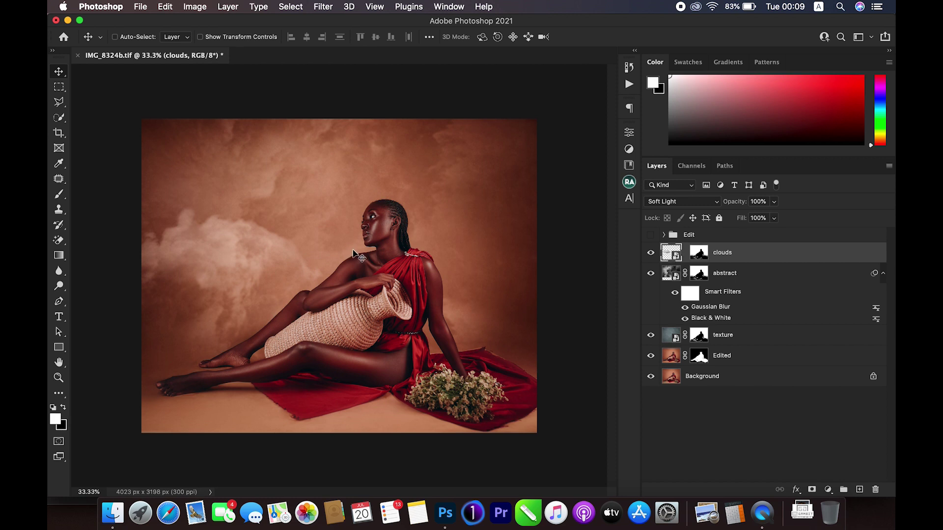
{"action": "left_click_drag", "start_coordinate": [289, 246], "coordinate": [440, 237]}
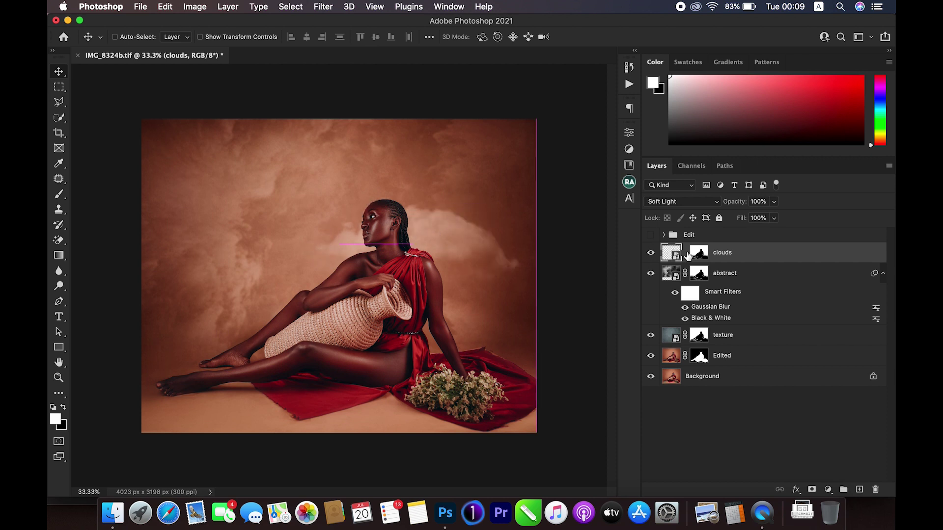
{"action": "key", "text": "super+j"}
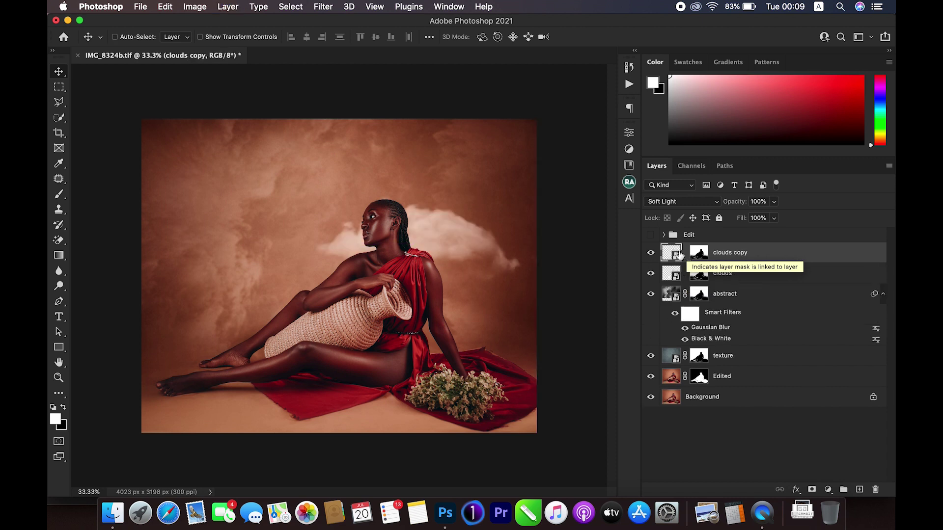
{"action": "left_click_drag", "start_coordinate": [435, 240], "coordinate": [277, 287]}
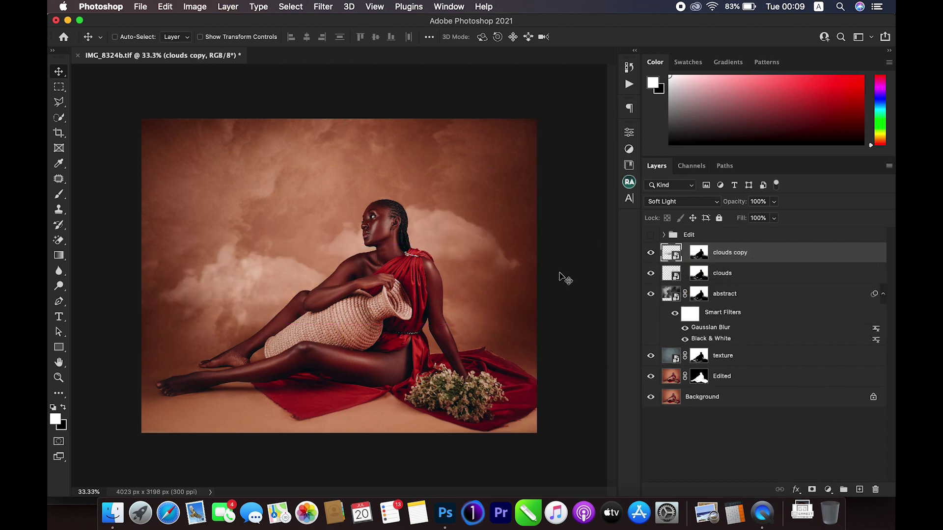
Duplicate the clouds layer four more times, spreading the copies over the upper backdrop, the area behind her back and both upper sides
{"action": "key", "text": "super"}
{"action": "key", "text": "super+j"}
{"action": "left_click_drag", "start_coordinate": [240, 265], "coordinate": [350, 105]}
{"action": "key", "text": "super+j"}
{"action": "left_click_drag", "start_coordinate": [354, 143], "coordinate": [484, 358]}
{"action": "key", "text": "super"}
{"action": "key", "text": "super+j"}
{"action": "left_click_drag", "start_coordinate": [451, 329], "coordinate": [156, 170]}
{"action": "key", "text": "super+j"}
{"action": "left_click_drag", "start_coordinate": [355, 248], "coordinate": [538, 210]}
Reposition the clouds copy 3, clouds copy 2, clouds copy and original clouds layers to balance the clouds across the backdrop
{"action": "left_click", "coordinate": [718, 300]}
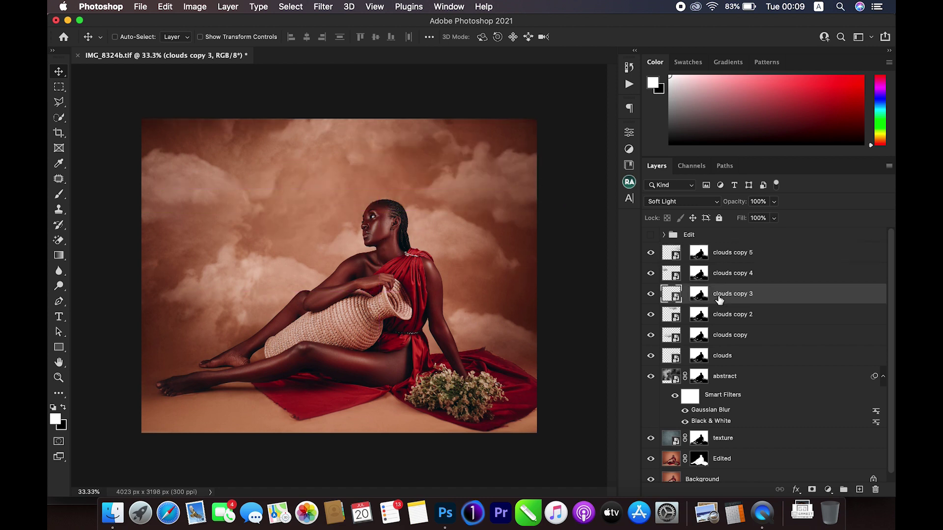
{"action": "left_click_drag", "start_coordinate": [434, 248], "coordinate": [473, 254]}
{"action": "left_click", "coordinate": [740, 316]}
{"action": "left_click_drag", "start_coordinate": [442, 227], "coordinate": [393, 218]}
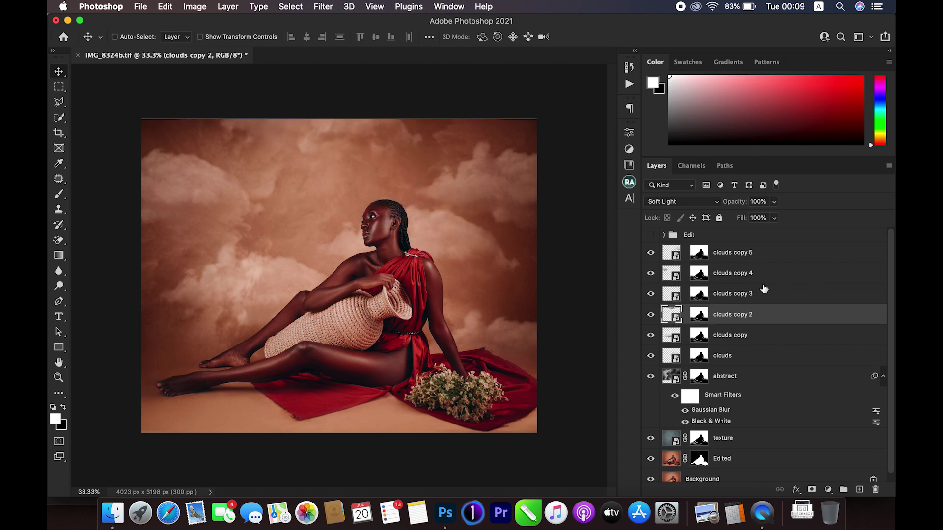
{"action": "left_click", "coordinate": [713, 335]}
{"action": "left_click_drag", "start_coordinate": [393, 267], "coordinate": [339, 308]}
{"action": "left_click", "coordinate": [720, 357]}
{"action": "mouse_move", "coordinate": [415, 222]}
{"action": "left_mouse_down"}
{"action": "mouse_move", "coordinate": [392, 221]}
{"action": "mouse_move", "coordinate": [399, 216]}
{"action": "left_mouse_up"}
{"action": "key", "text": "super+minus"}
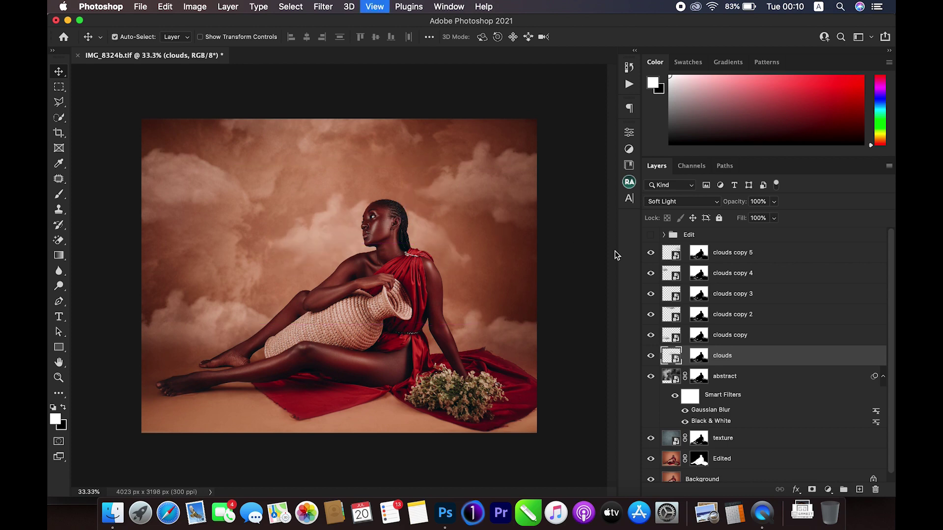
{"action": "key", "text": "super+equal"}
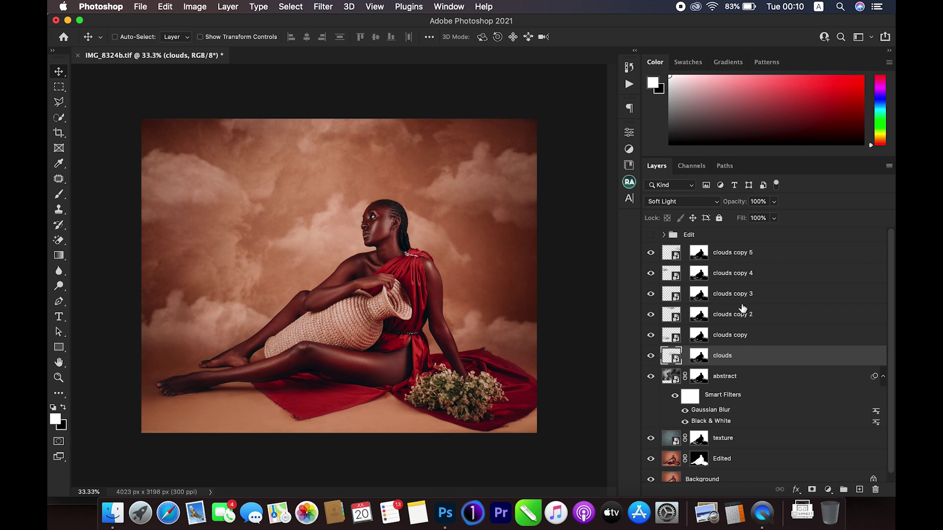
Set the clouds copy 5 layer's opacity to 62%
{"action": "left_click", "coordinate": [754, 258]}
{"action": "left_click_drag", "start_coordinate": [774, 202], "coordinate": [753, 216]}
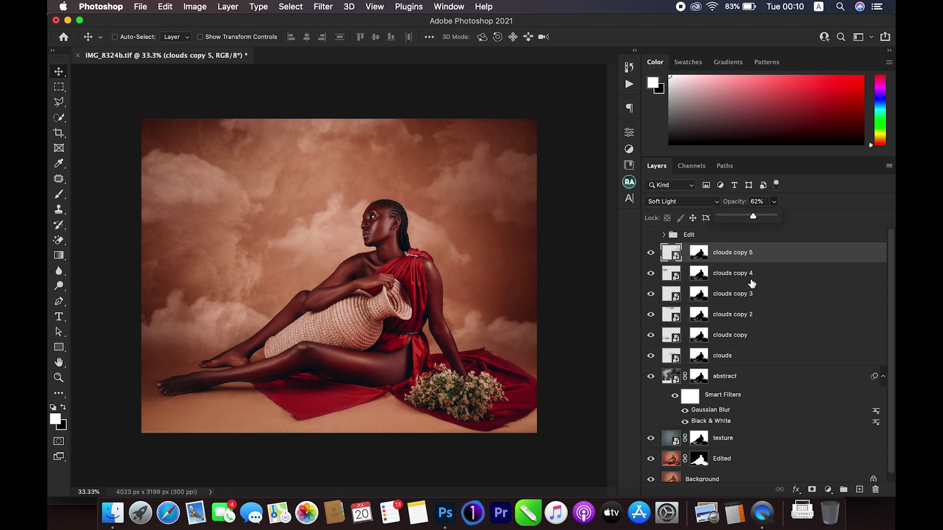
Set the clouds copy 4 layer's opacity to 70%
{"action": "left_click", "coordinate": [751, 278]}
{"action": "left_click_drag", "start_coordinate": [773, 203], "coordinate": [770, 211]}
{"action": "left_click", "coordinate": [757, 203]}
{"action": "type", "text": "70"}
{"action": "key", "text": "Return"}
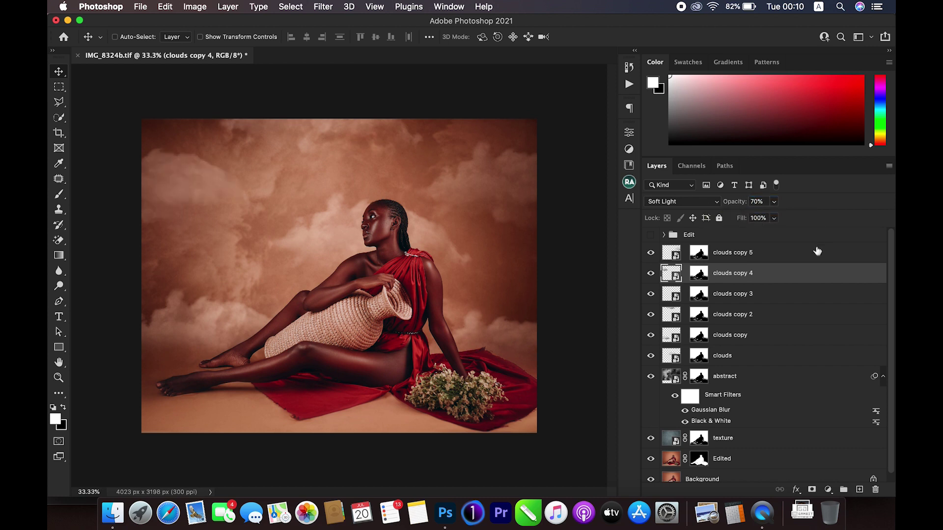
Check the clouds layers and set the clouds copy layer's opacity to 70%
{"action": "left_click", "coordinate": [736, 303]}
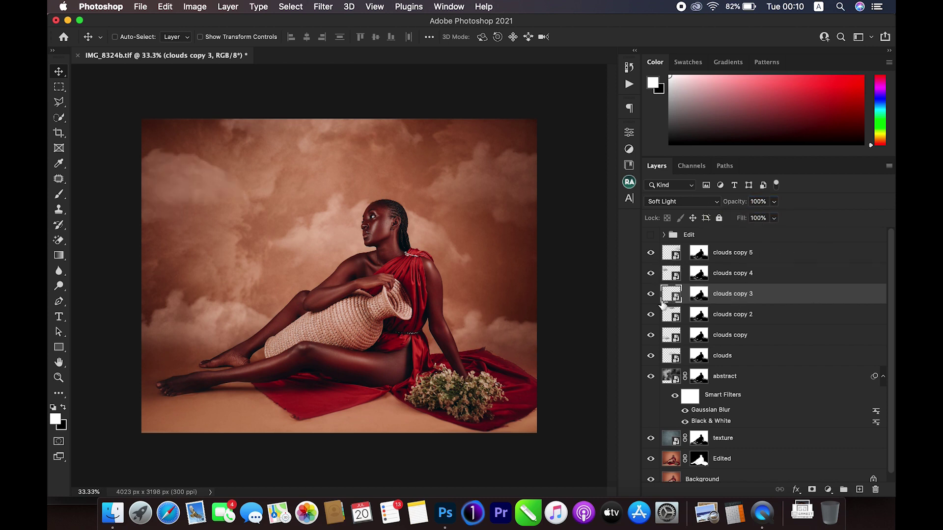
{"action": "left_click", "coordinate": [650, 335]}
{"action": "left_click", "coordinate": [740, 334]}
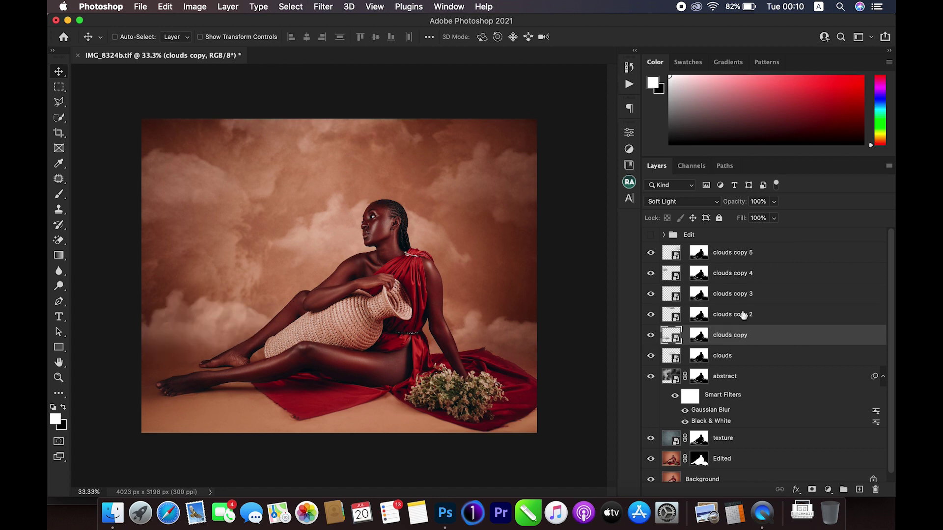
{"action": "type", "text": "70"}
{"action": "key", "text": "Return"}
{"action": "left_click", "coordinate": [722, 359]}
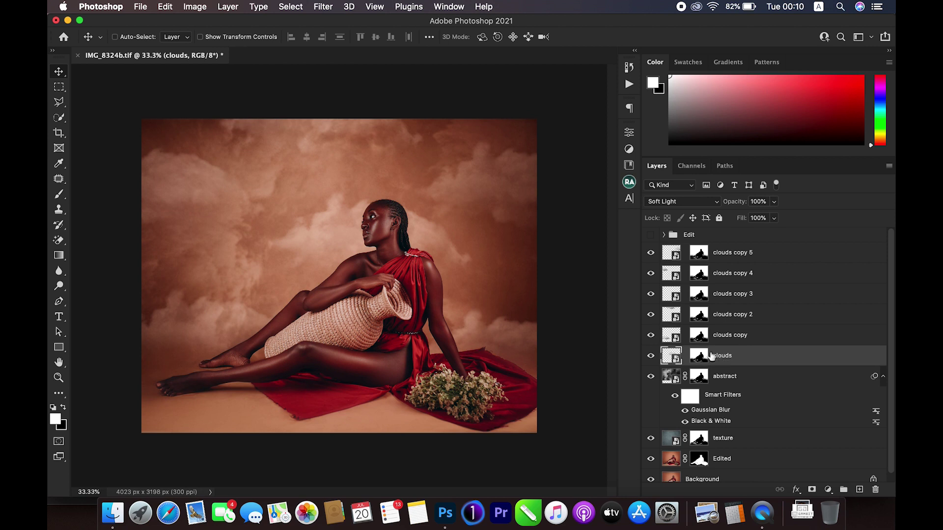
Toggle clouds copy 3 to check its effect, then set its opacity to 70%
{"action": "left_click", "coordinate": [723, 320]}
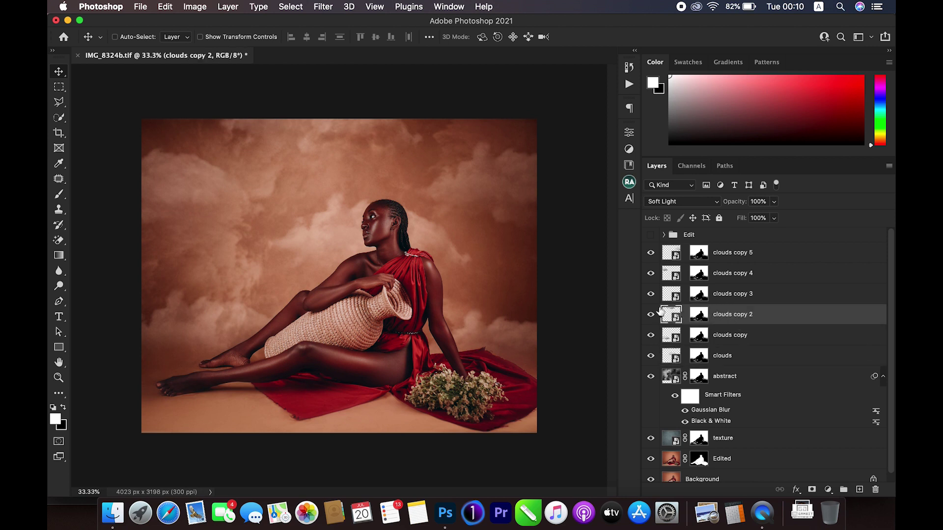
{"action": "left_click", "coordinate": [650, 293]}
{"action": "left_click", "coordinate": [650, 293]}
{"action": "left_click", "coordinate": [753, 295]}
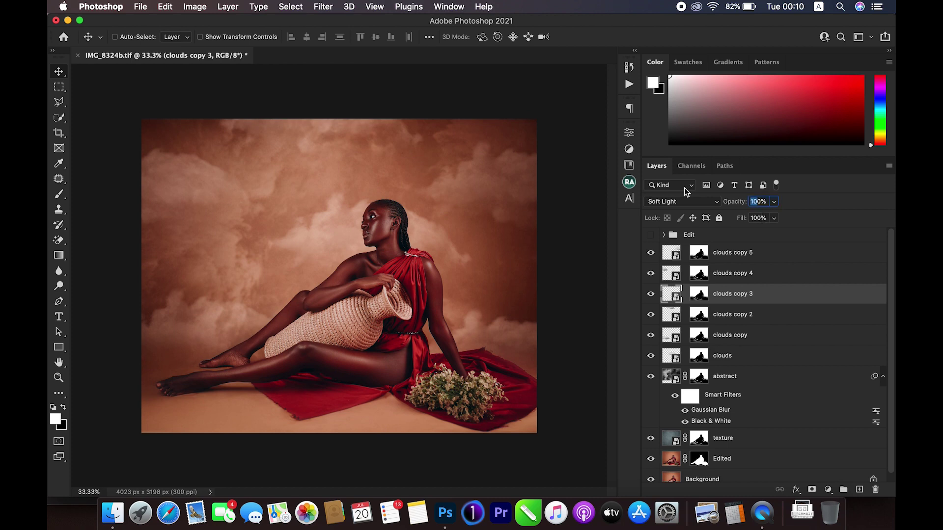
{"action": "type", "text": "70"}
{"action": "key", "text": "Return"}
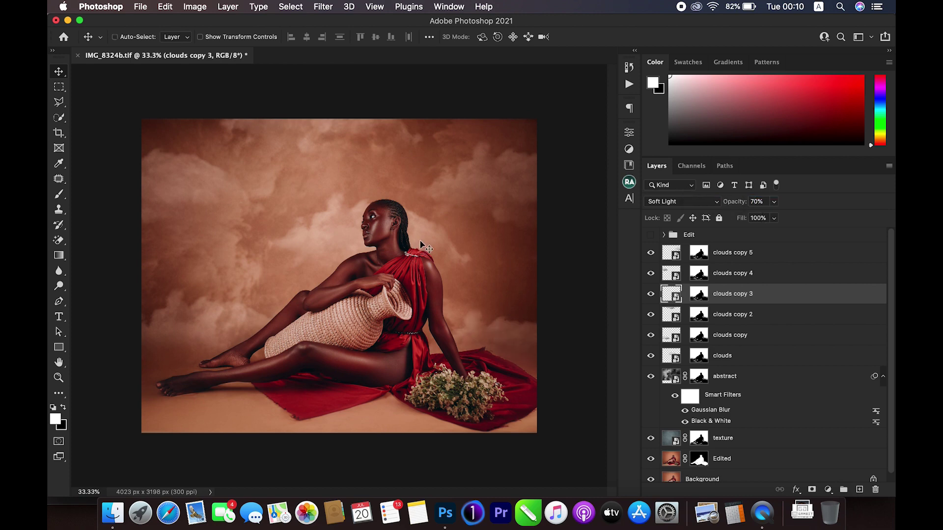
{"action": "key", "text": "super+minus"}
{"action": "key", "text": "super+minus"}
{"action": "key", "text": "super+minus"}
{"action": "key", "text": "super+plus"}
{"action": "key", "text": "super+plus"}
{"action": "key", "text": "super+plus"}
Place the Rétro Lignes De Fond De Papier Kraft texture image from Finder above the clouds copy 5 layer
{"action": "left_click", "coordinate": [745, 252]}
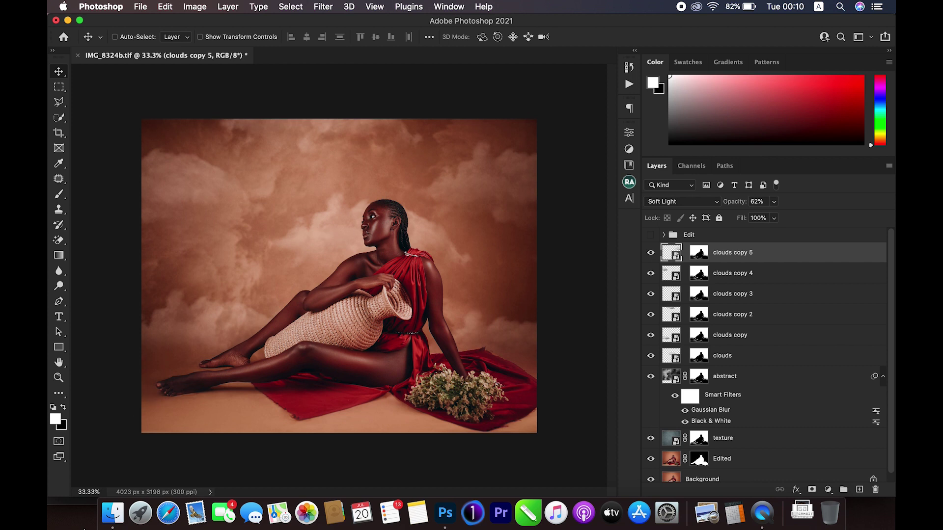
{"action": "left_click", "coordinate": [113, 513]}
{"action": "left_click_drag", "start_coordinate": [211, 77], "coordinate": [516, 225]}
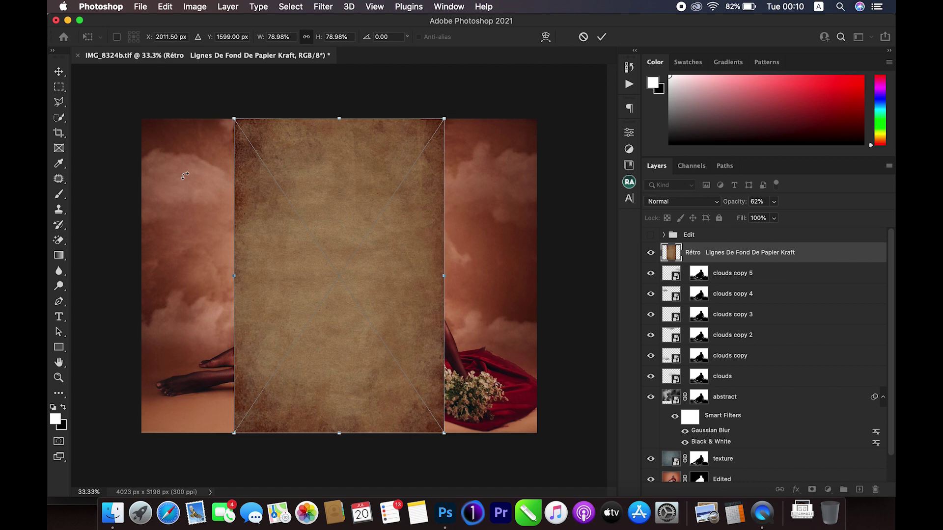
Rotate the kraft paper texture to -90°, scale it to the image's full width and shift it up over the backdrop
{"action": "left_click_drag", "start_coordinate": [185, 175], "coordinate": [270, 392]}
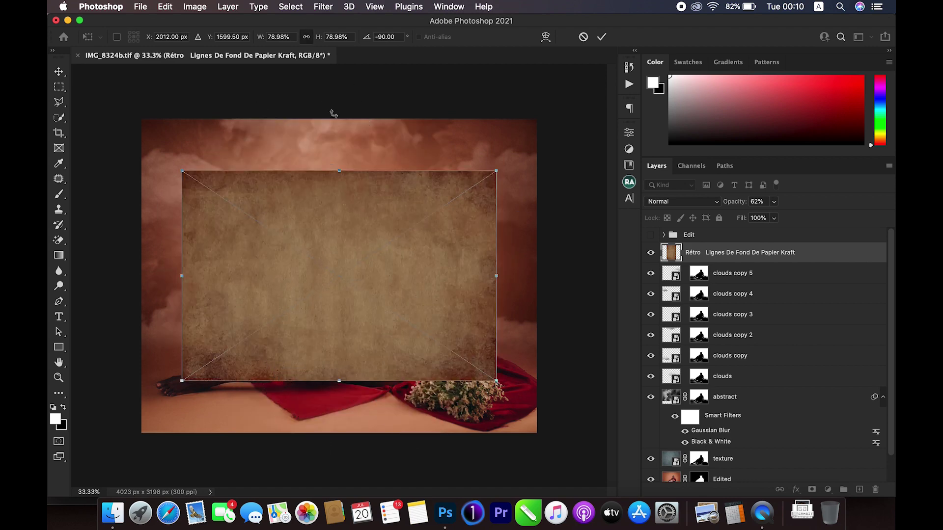
{"action": "left_click_drag", "start_coordinate": [340, 171], "coordinate": [338, 131]}
{"action": "left_click_drag", "start_coordinate": [365, 193], "coordinate": [363, 177]}
{"action": "key", "text": "Return"}
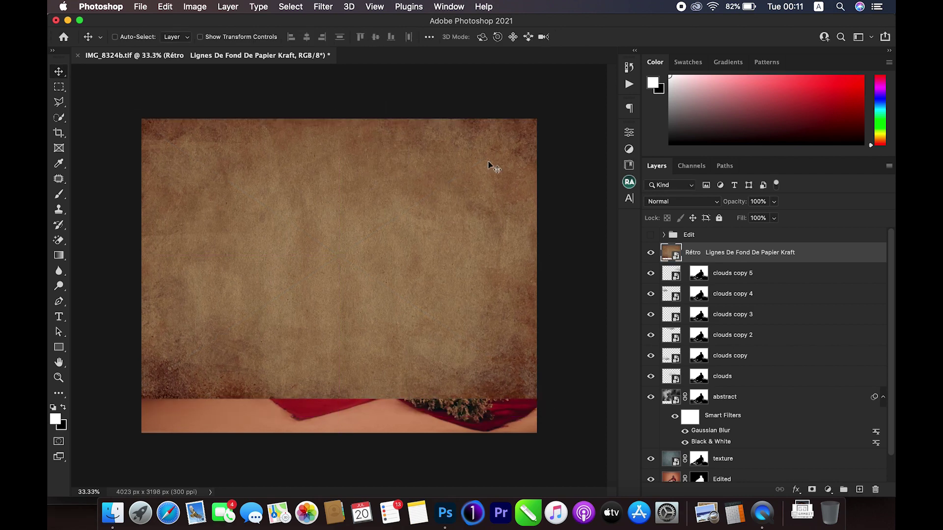
Blend the kraft paper texture layer in Soft Light mode at 33% opacity
{"action": "left_click", "coordinate": [691, 205]}
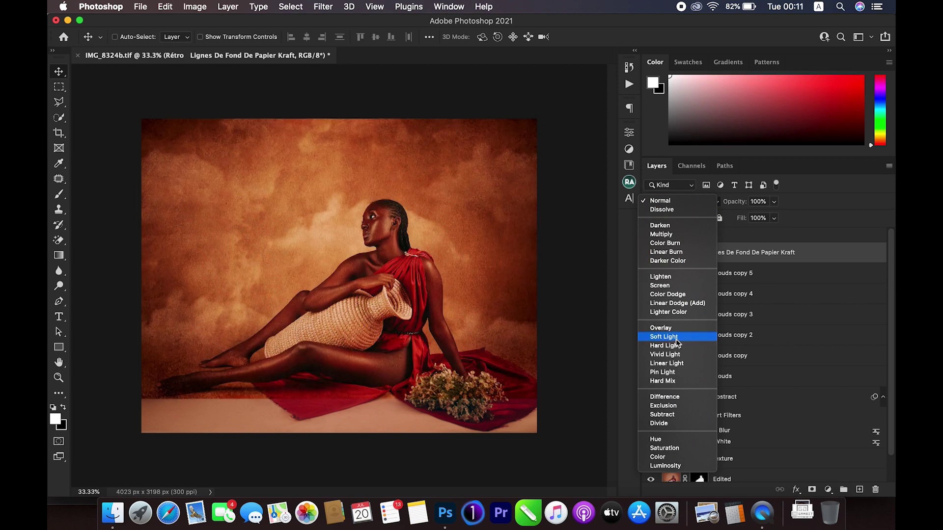
{"action": "left_click", "coordinate": [676, 337]}
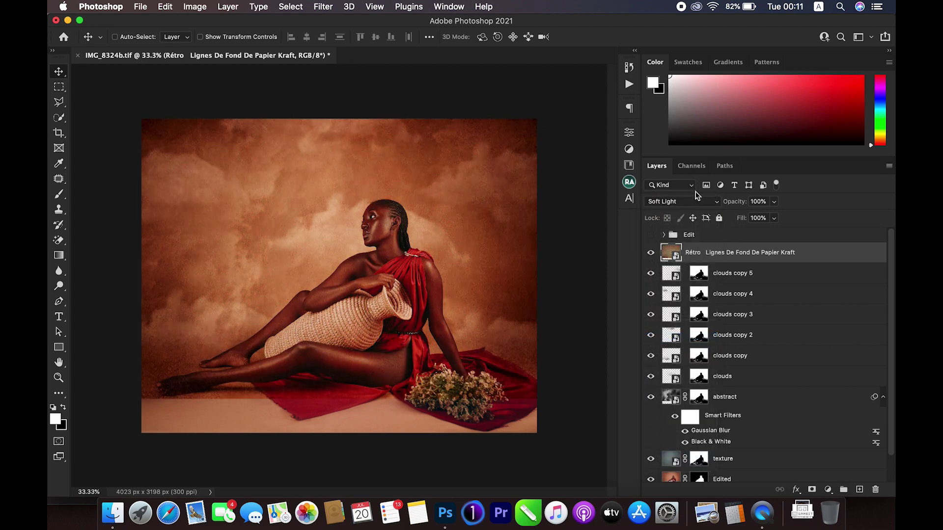
{"action": "left_click_drag", "start_coordinate": [772, 219], "coordinate": [744, 221]}
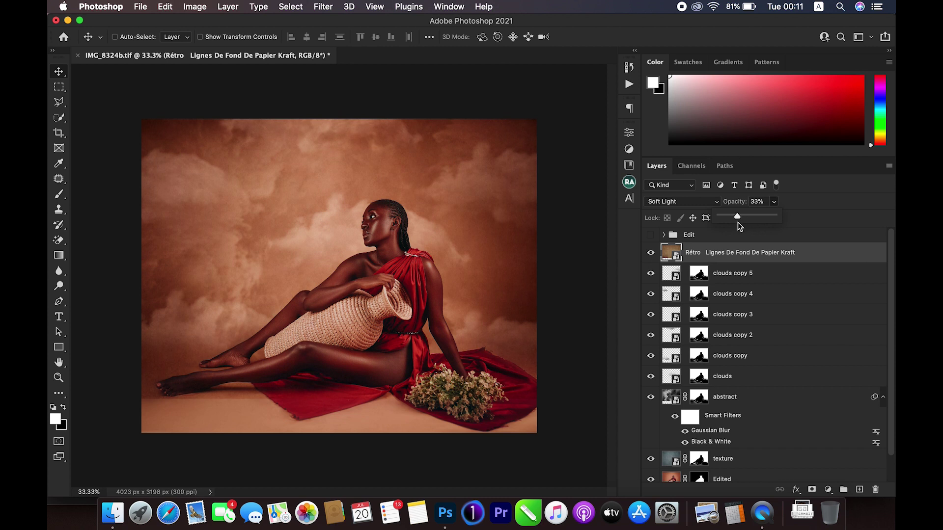
Load the clouds copy 5 mask as a selection and use it to mask the kraft paper texture layer
{"action": "left_click", "coordinate": [699, 276]}
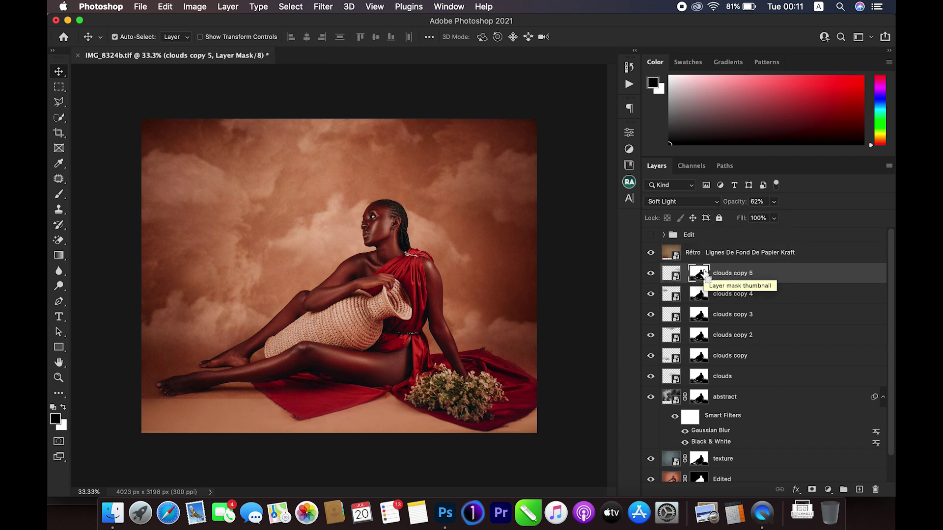
{"action": "left_click", "coordinate": [699, 274], "text": "super"}
{"action": "left_click", "coordinate": [703, 254]}
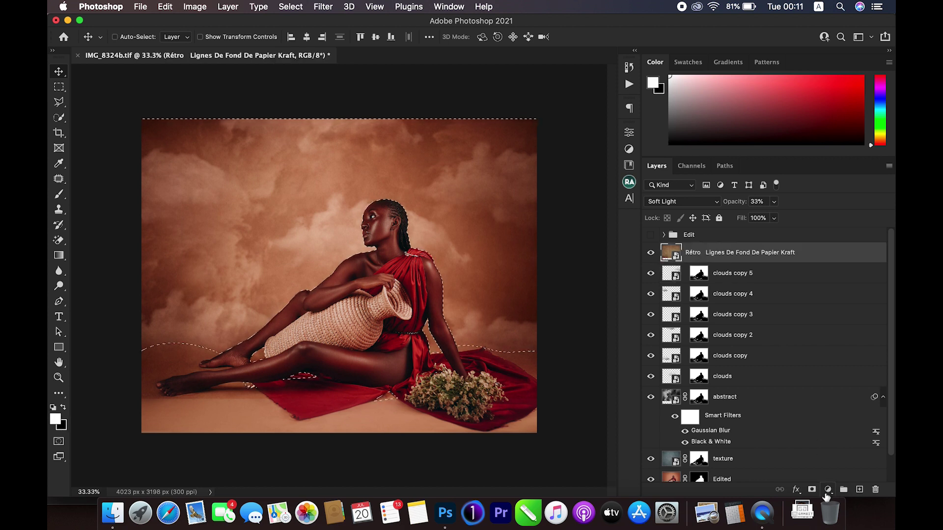
{"action": "left_click", "coordinate": [813, 490]}
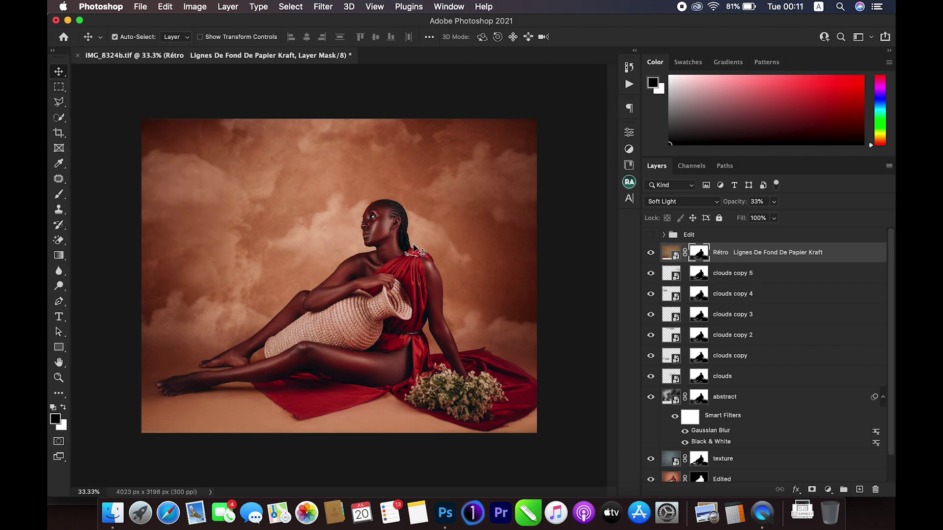
{"action": "key", "text": "super+minus"}
{"action": "key", "text": "super+minus"}
{"action": "key", "text": "super+plus"}
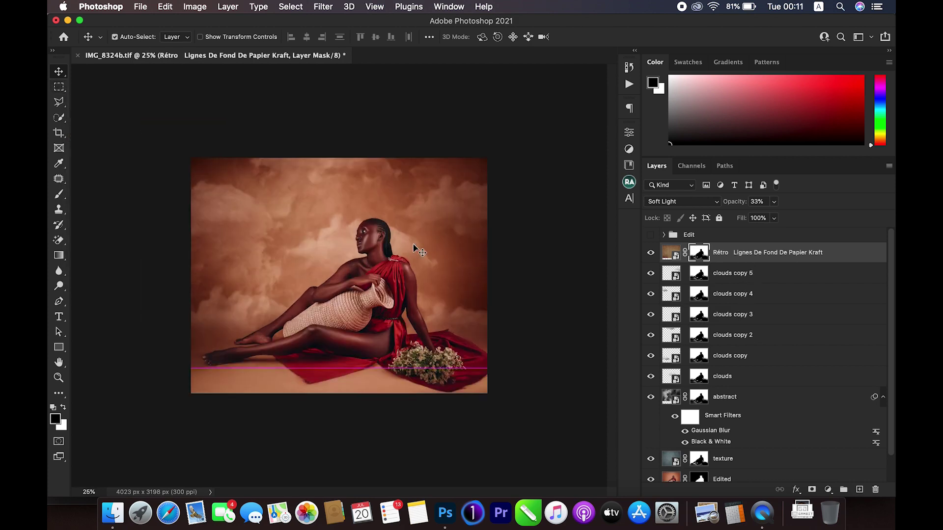
{"action": "key", "text": "super+plus"}
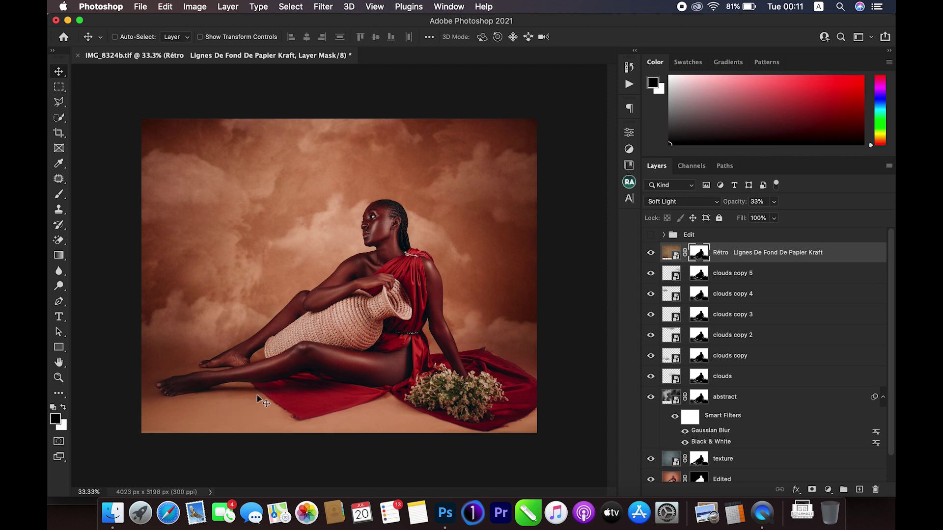
Paint black on the kraft paper texture's mask with a 1200 px brush to fade the texture around the backdrop's outer areas
{"action": "left_click", "coordinate": [59, 195]}
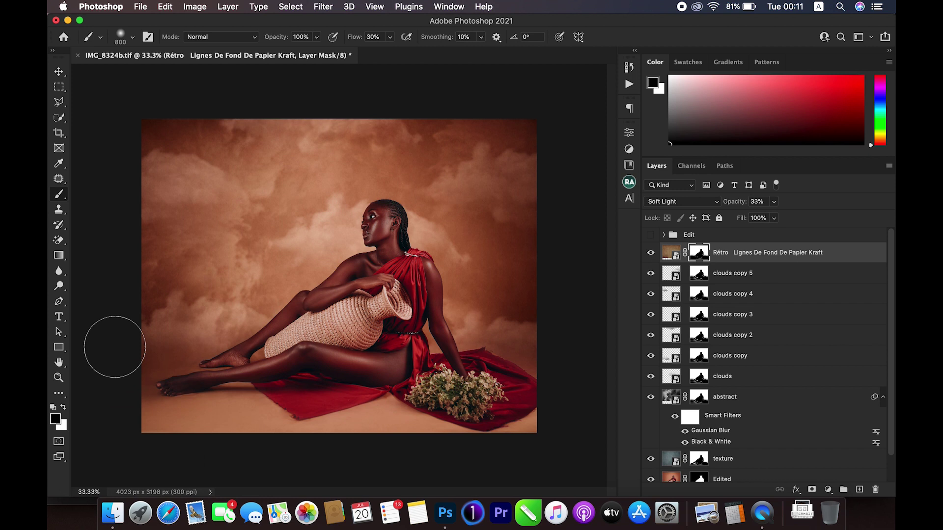
{"action": "key", "text": "bracketright"}
{"action": "key", "text": "bracketright"}
{"action": "key", "text": "bracketright"}
{"action": "key", "text": "bracketright"}
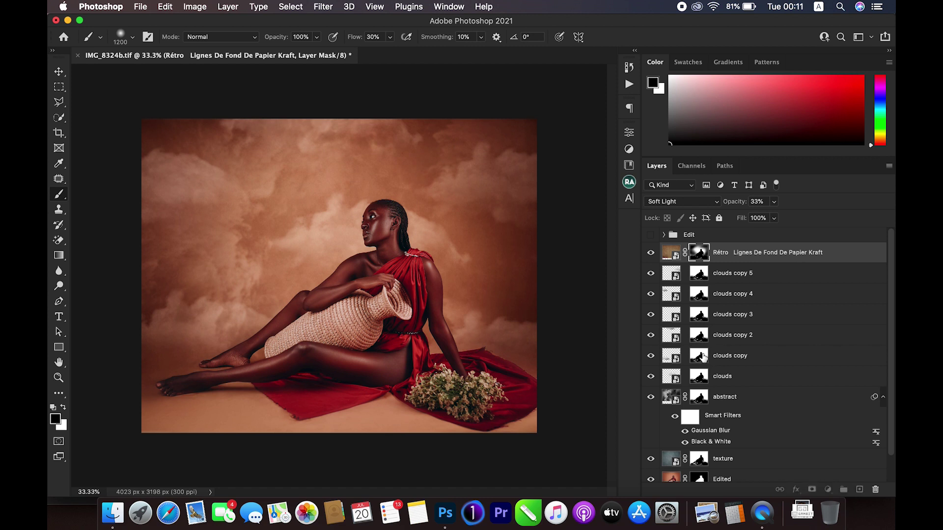
Paint black on the clouds copy and clouds copy 2 masks to soften the clouds at the backdrop's left and right edges
{"action": "left_click", "coordinate": [699, 355]}
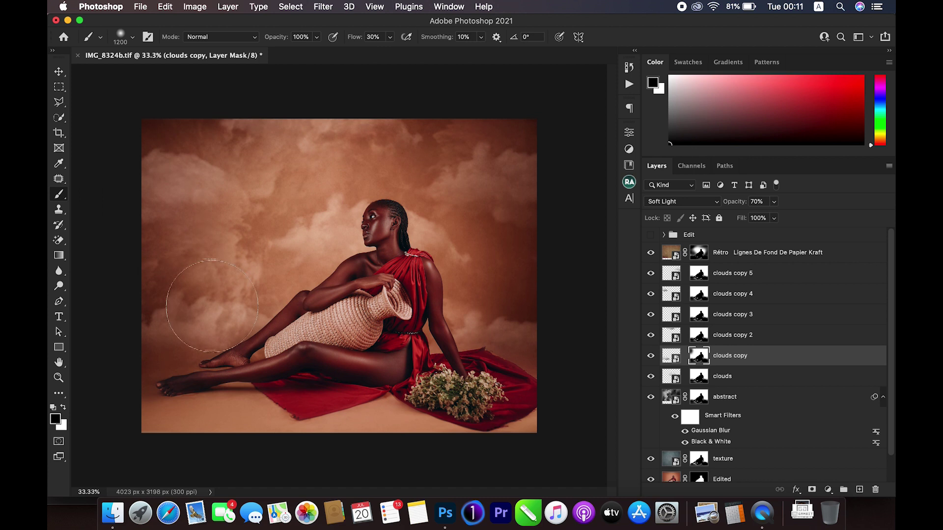
{"action": "left_click_drag", "start_coordinate": [168, 300], "coordinate": [172, 344]}
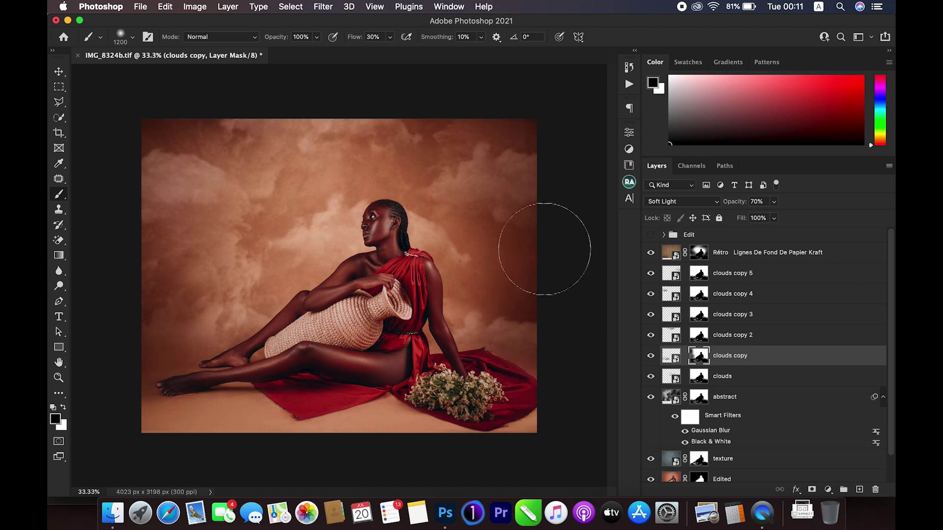
{"action": "left_click", "coordinate": [671, 335]}
{"action": "key", "text": "x"}
{"action": "left_click", "coordinate": [525, 236]}
{"action": "left_click", "coordinate": [520, 189]}
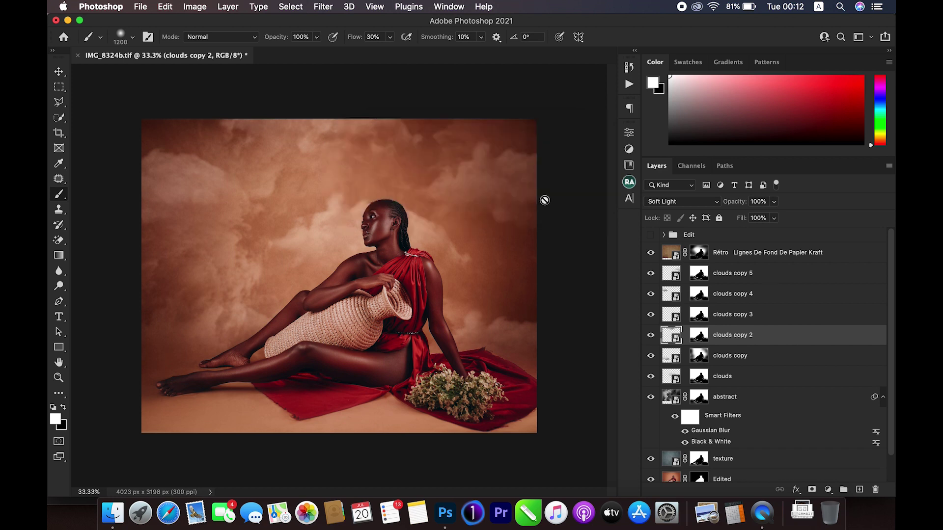
{"action": "left_click", "coordinate": [699, 335]}
{"action": "key", "text": "x"}
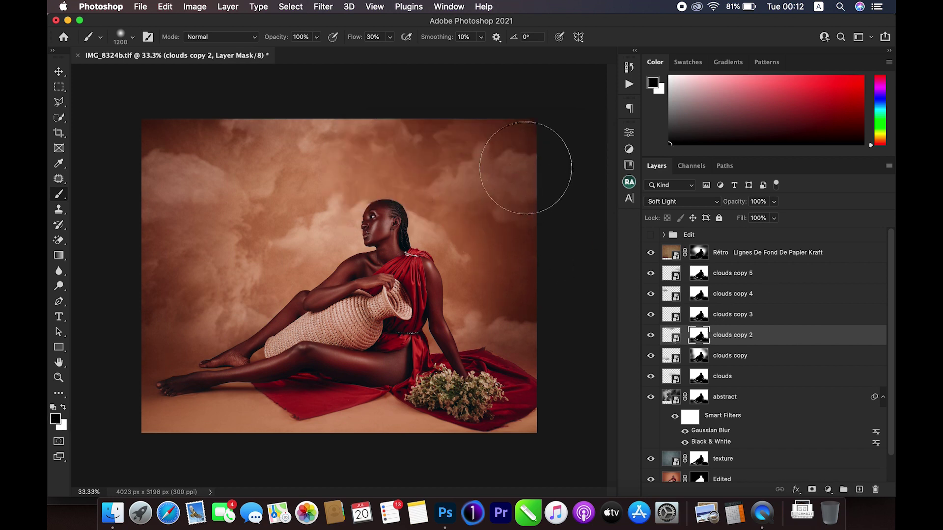
Paint black on the clouds copy 3 and clouds copy 4 masks to fade their clouds near the backdrop's side edges
{"action": "left_click", "coordinate": [699, 314]}
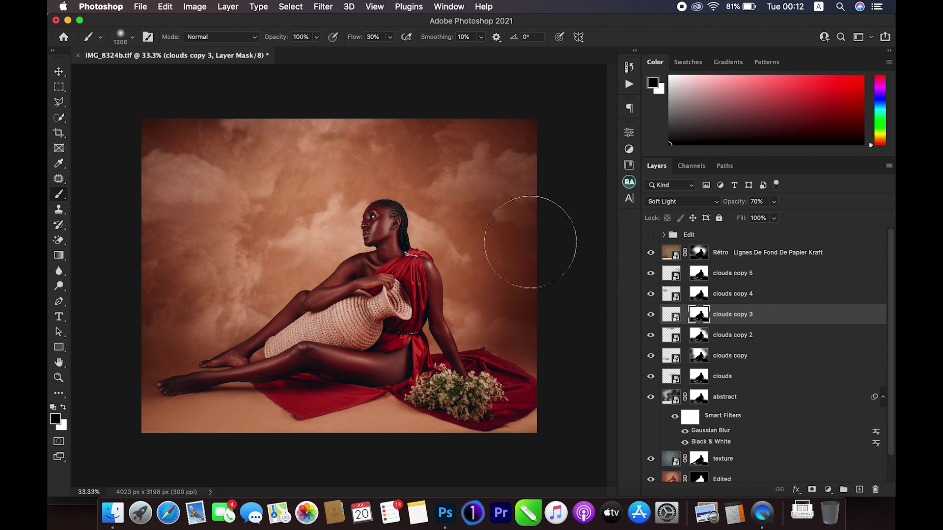
{"action": "left_click", "coordinate": [698, 294]}
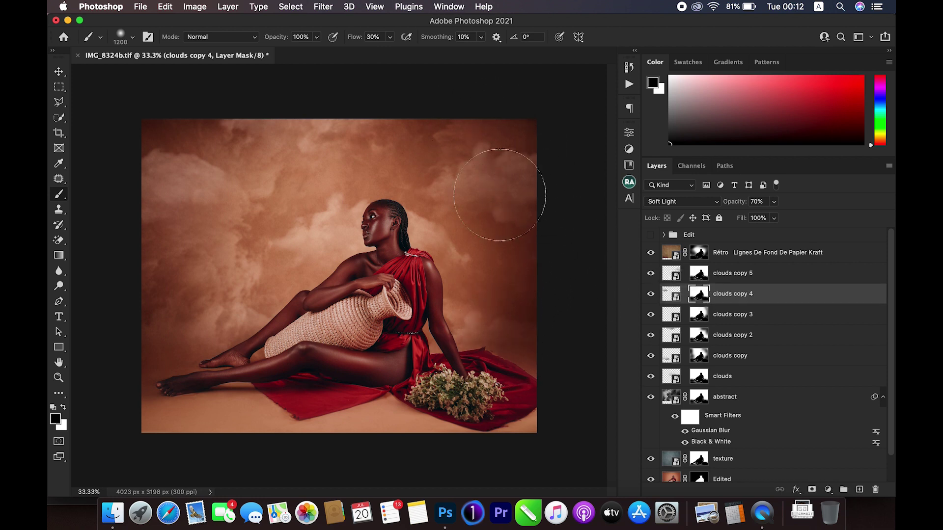
{"action": "mouse_move", "coordinate": [105, 158]}
{"action": "left_mouse_down"}
{"action": "mouse_move", "coordinate": [116, 211]}
{"action": "mouse_move", "coordinate": [166, 174]}
{"action": "left_mouse_up"}
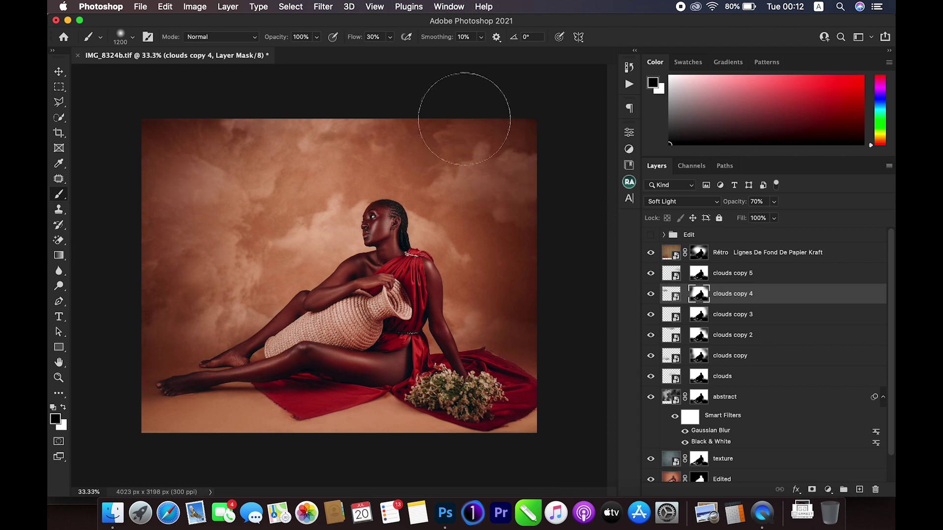
Fade the outer clouds by painting black on the clouds, clouds copy 5 and clouds copy 2 layer masks
{"action": "left_click", "coordinate": [699, 376]}
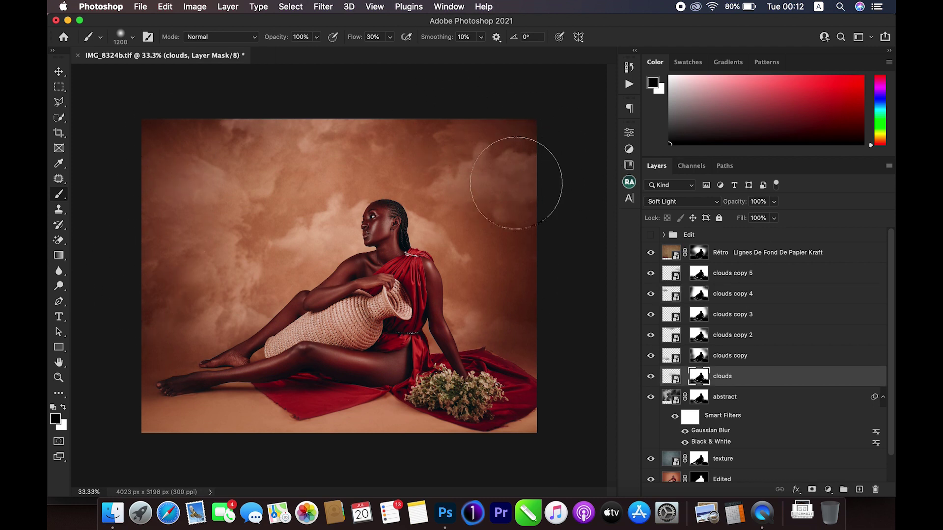
{"action": "left_click", "coordinate": [698, 274]}
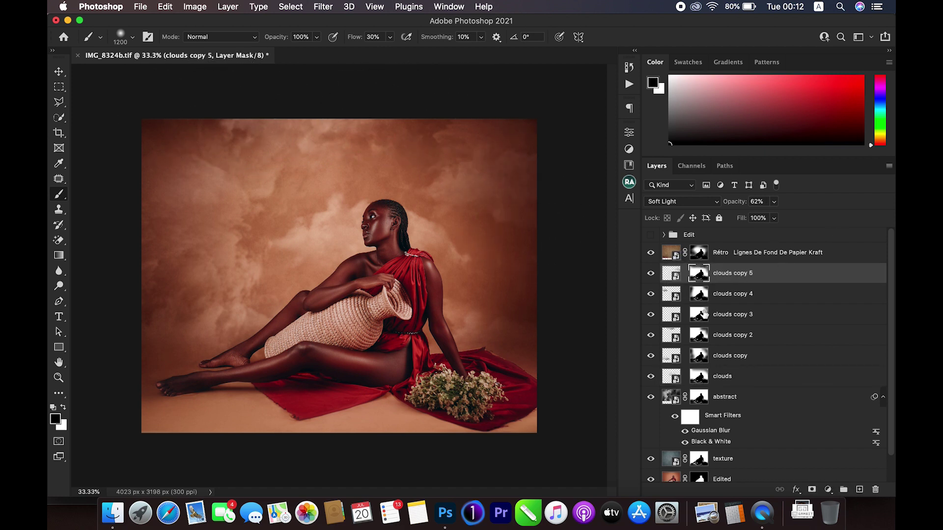
{"action": "left_click", "coordinate": [698, 335]}
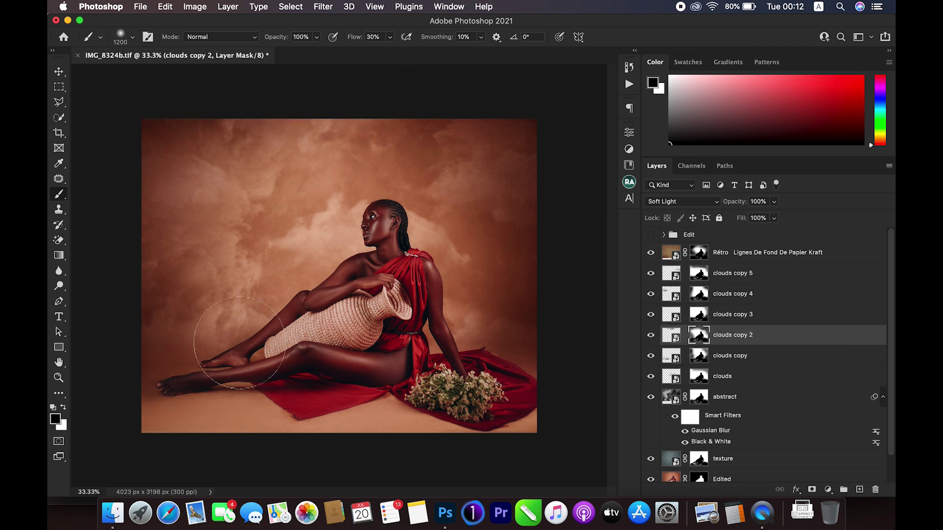
Group the layers from the kraft paper texture down through the texture layer and name the group bg
{"action": "left_click", "coordinate": [62, 75]}
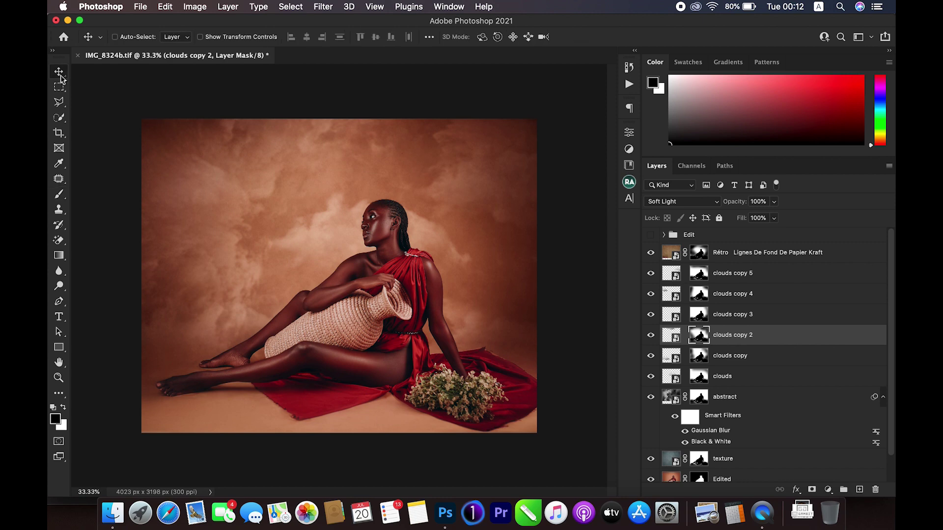
{"action": "key", "text": "super+minus"}
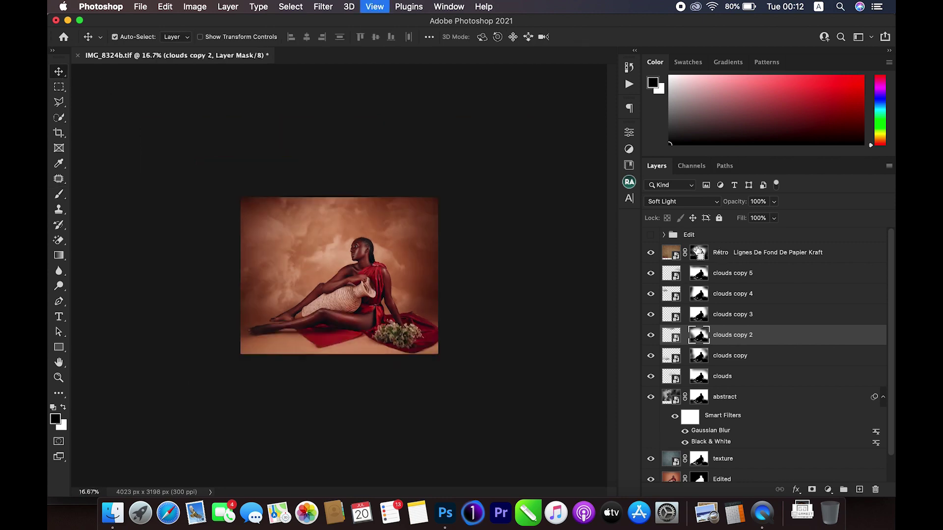
{"action": "key", "text": "super+plus"}
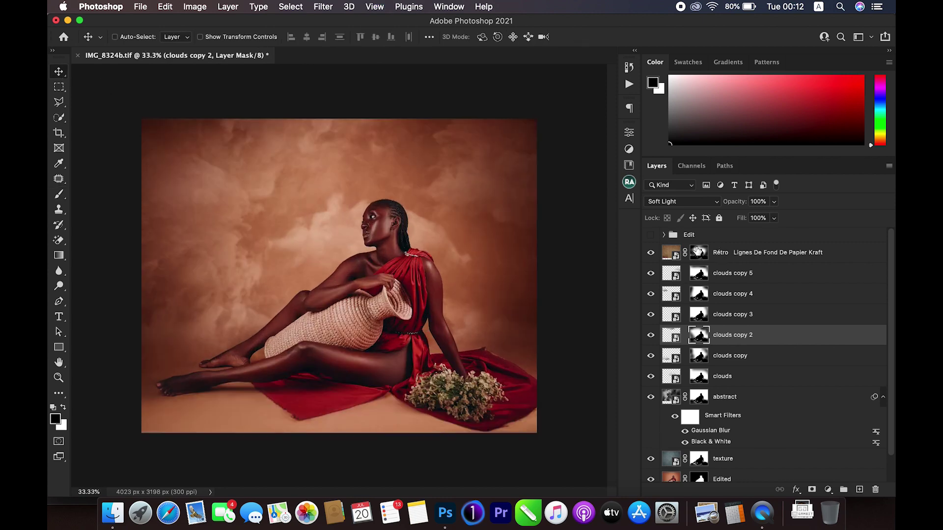
{"action": "left_click", "coordinate": [731, 255]}
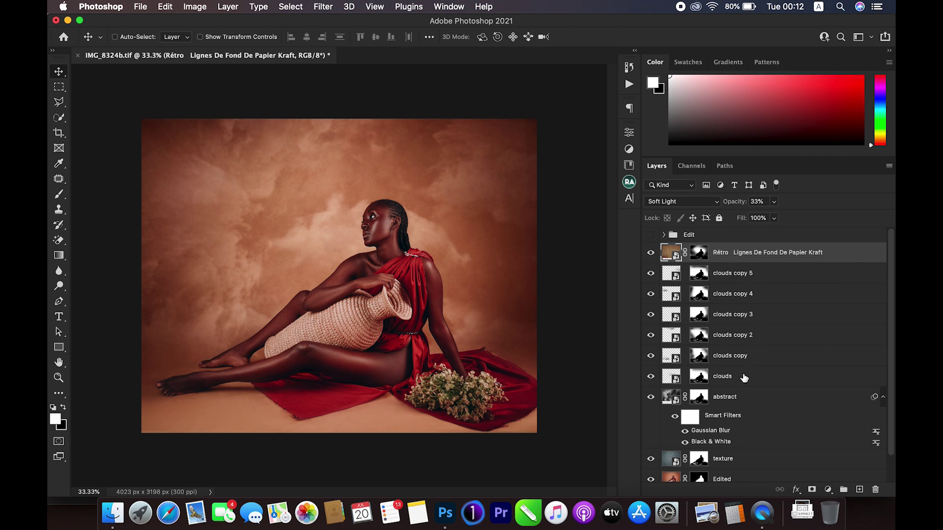
{"action": "left_click", "coordinate": [739, 463], "text": "shift"}
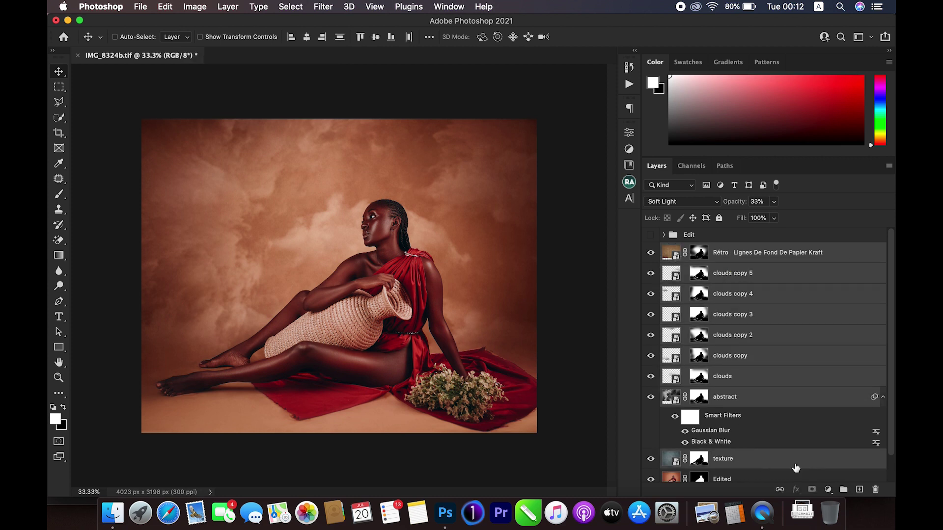
{"action": "left_click", "coordinate": [843, 490]}
{"action": "double_click", "coordinate": [695, 250]}
{"action": "type", "text": "bg"}
{"action": "key", "text": "Return"}
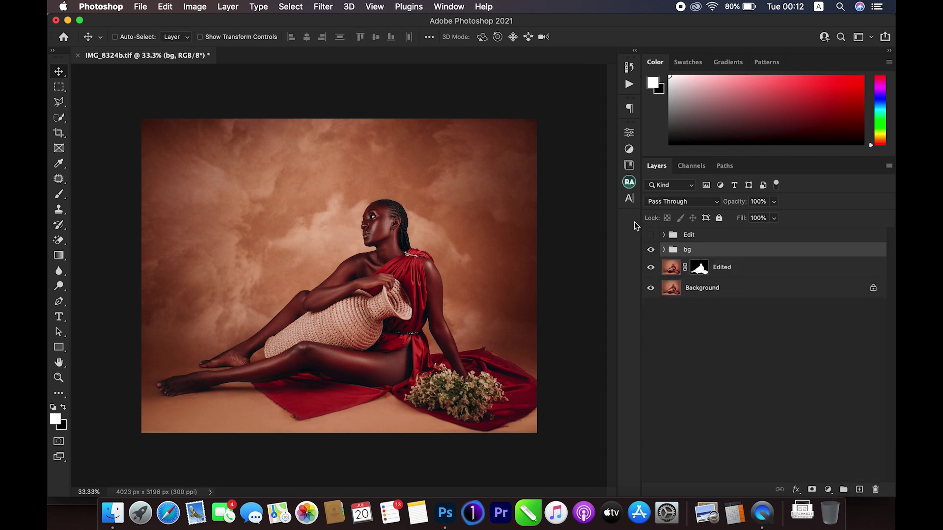
Compare the image with and without the bg group, try 70% opacity, and set the group's opacity to 85%
{"action": "left_click", "coordinate": [651, 249]}
{"action": "left_click", "coordinate": [650, 250]}
{"action": "left_click", "coordinate": [758, 201]}
{"action": "type", "text": "70"}
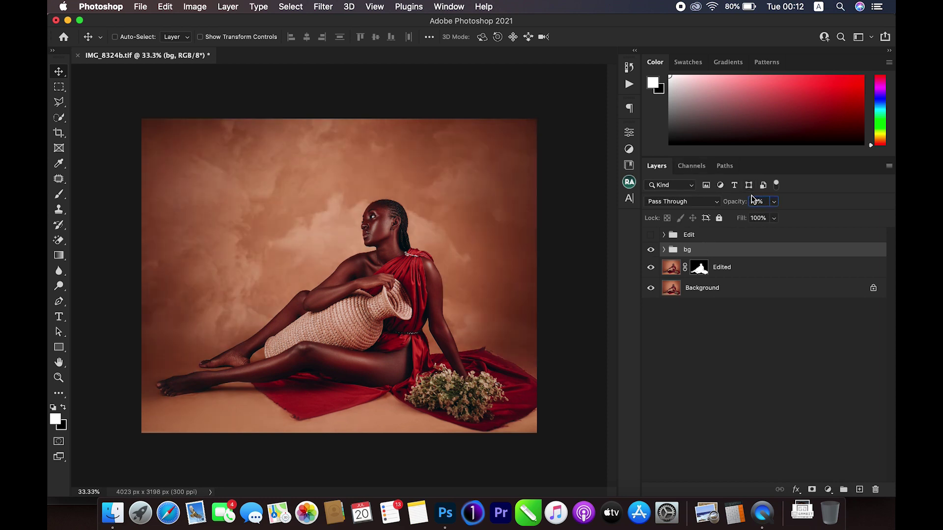
{"action": "key", "text": "Return"}
{"action": "type", "text": "8"}
{"action": "type", "text": "5"}
{"action": "key", "text": "Return"}
Compare the portrait with the bg group hidden and shown, and examine the backdrop at different zoom levels
{"action": "left_click", "coordinate": [651, 250]}
{"action": "left_click", "coordinate": [652, 250]}
{"action": "left_click", "coordinate": [651, 251]}
{"action": "left_click", "coordinate": [651, 250]}
{"action": "key", "text": "super+minus"}
{"action": "key", "text": "super+equal"}
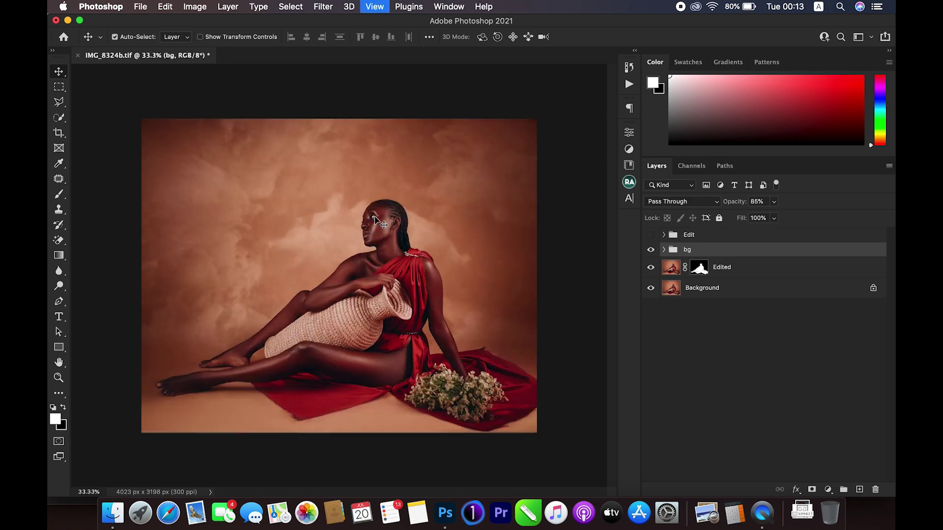
{"action": "key", "text": "super+minus"}
{"action": "key", "text": "super+equal"}
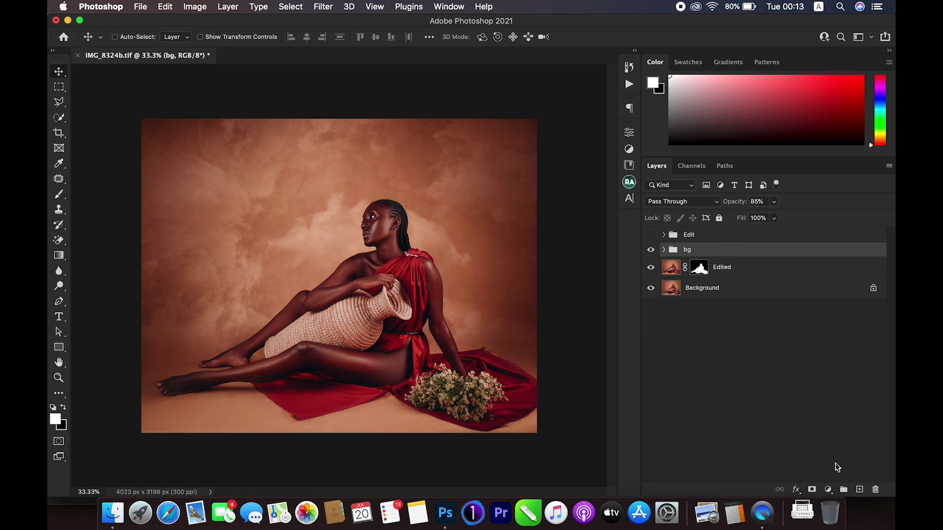
Add a Color Lookup adjustment layer above the bg group and load Choco.CUBE from the Resources folder in Documents
{"action": "left_click", "coordinate": [829, 489]}
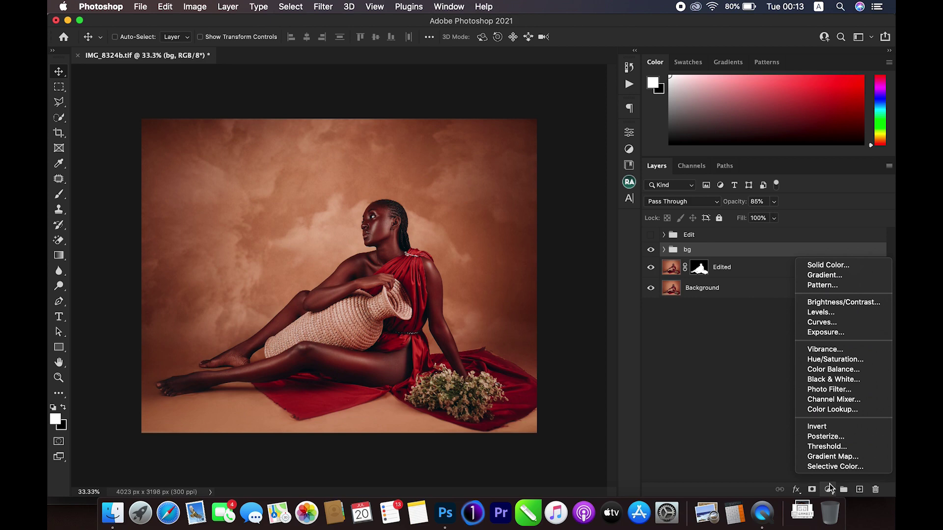
{"action": "left_click", "coordinate": [832, 409]}
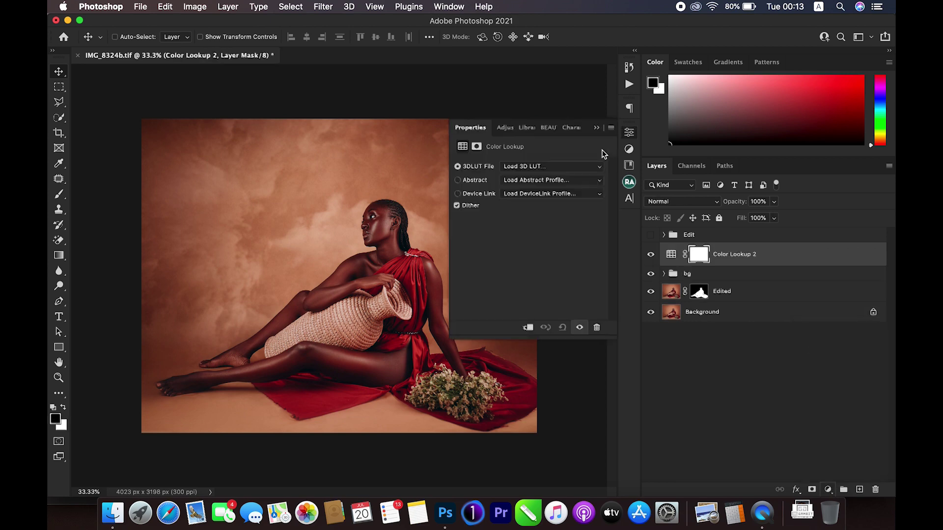
{"action": "left_click", "coordinate": [550, 166]}
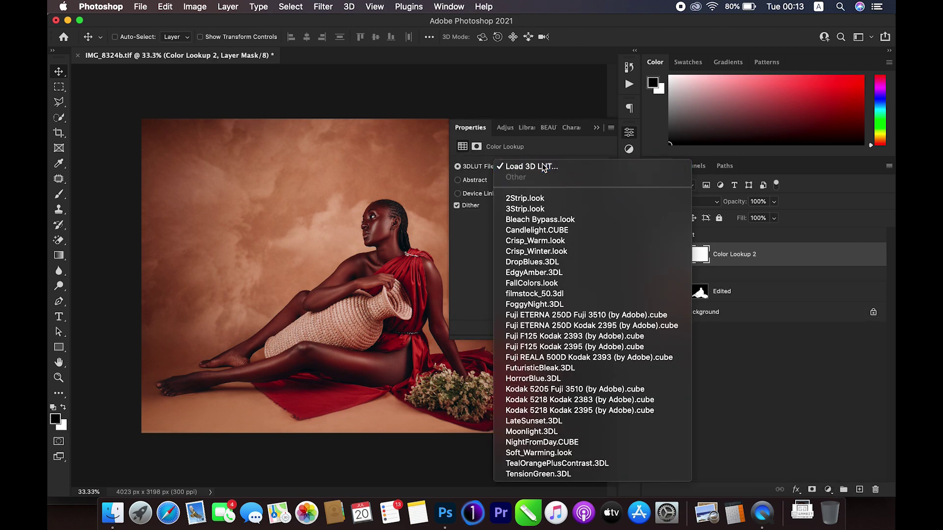
{"action": "left_click", "coordinate": [544, 167]}
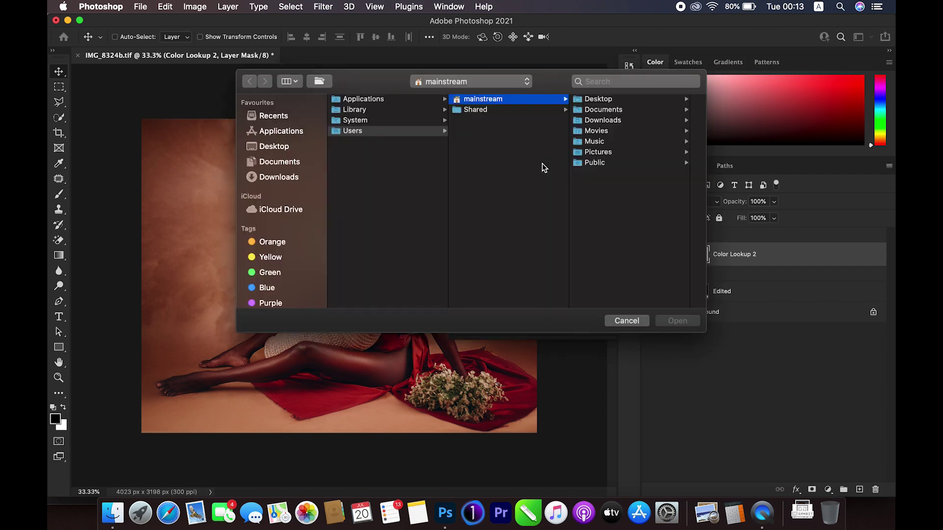
{"action": "left_click", "coordinate": [290, 162]}
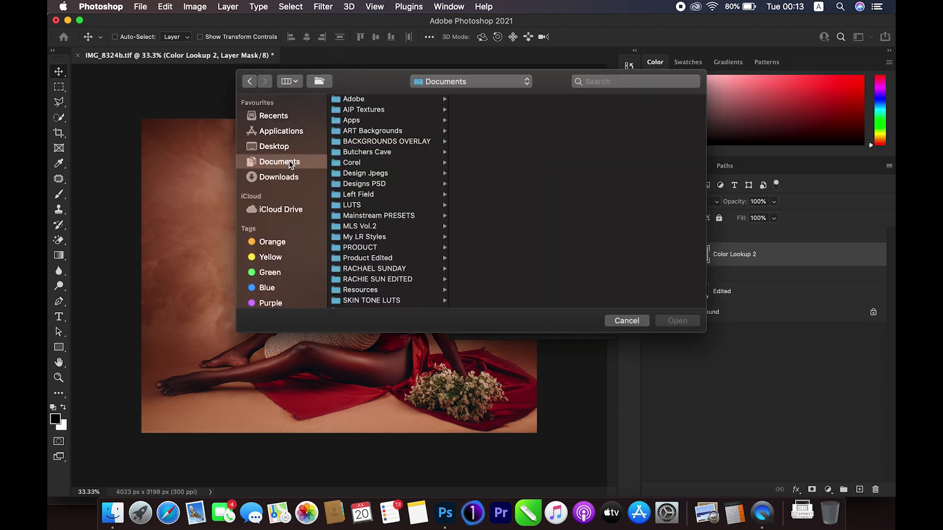
{"action": "scroll", "coordinate": [400, 228], "scroll_direction": "down", "scroll_amount": 1}
{"action": "left_click", "coordinate": [358, 278]}
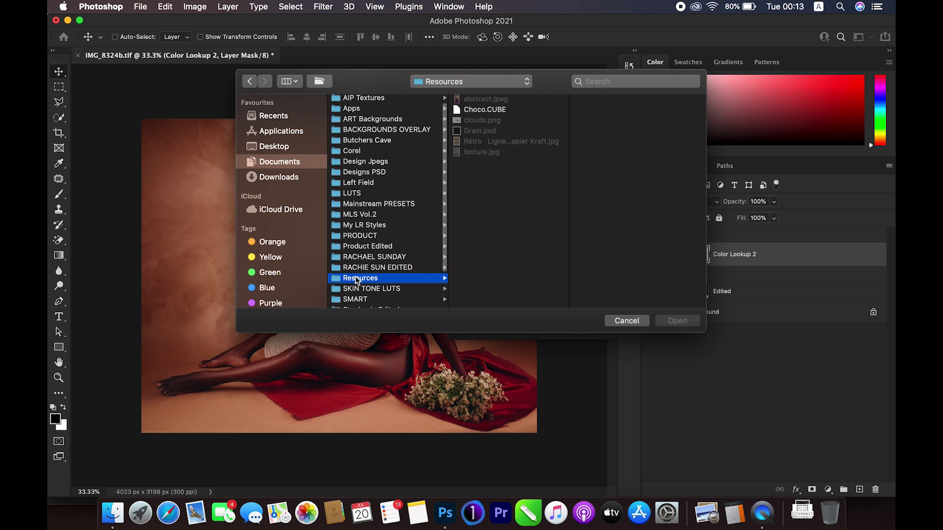
{"action": "left_click", "coordinate": [478, 111]}
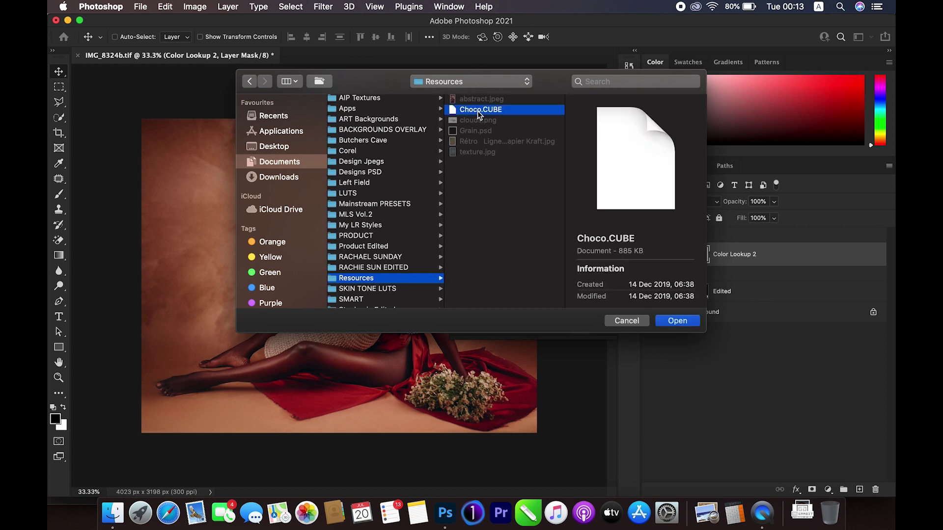
{"action": "left_click", "coordinate": [678, 322]}
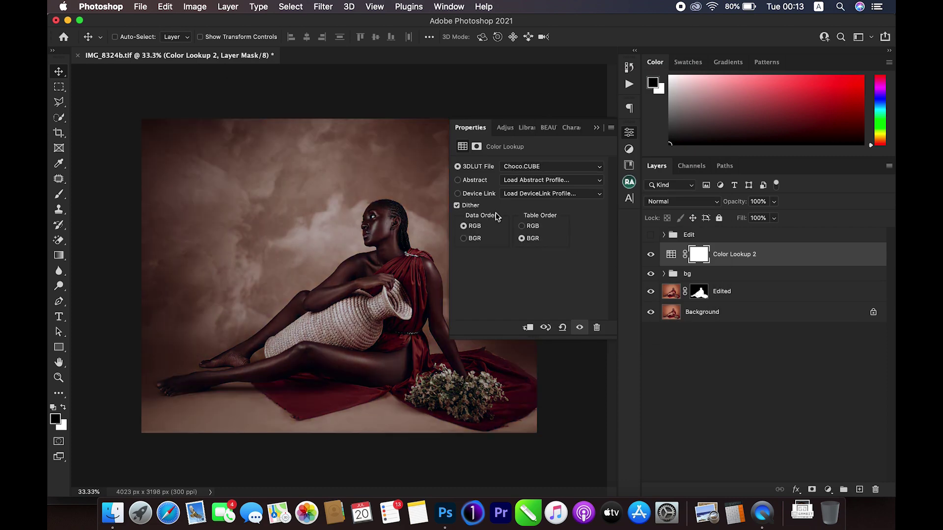
{"action": "left_click", "coordinate": [628, 132]}
Set the Color Lookup layer's opacity to 40% and compare the portrait with and without the color grade
{"action": "scroll", "coordinate": [444, 217], "scroll_direction": "down", "scroll_amount": 3}
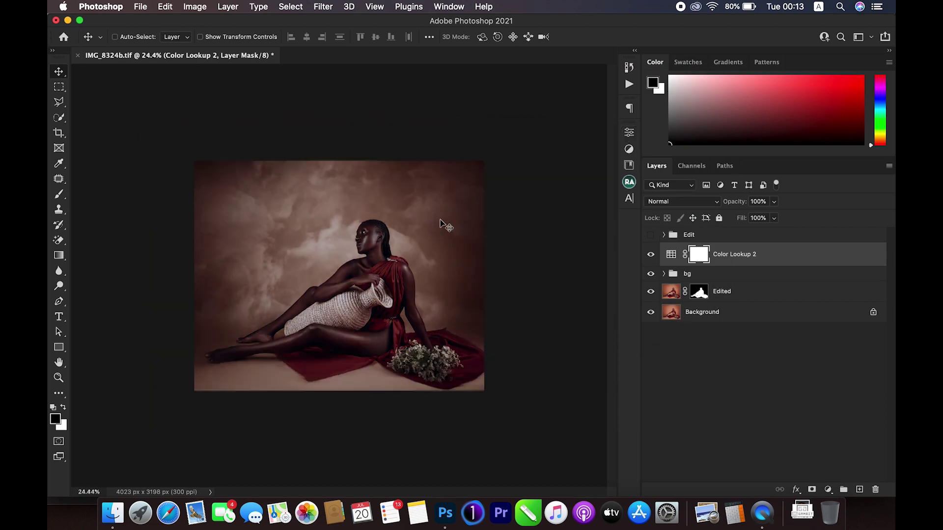
{"action": "scroll", "coordinate": [445, 221], "scroll_direction": "up", "scroll_amount": 4}
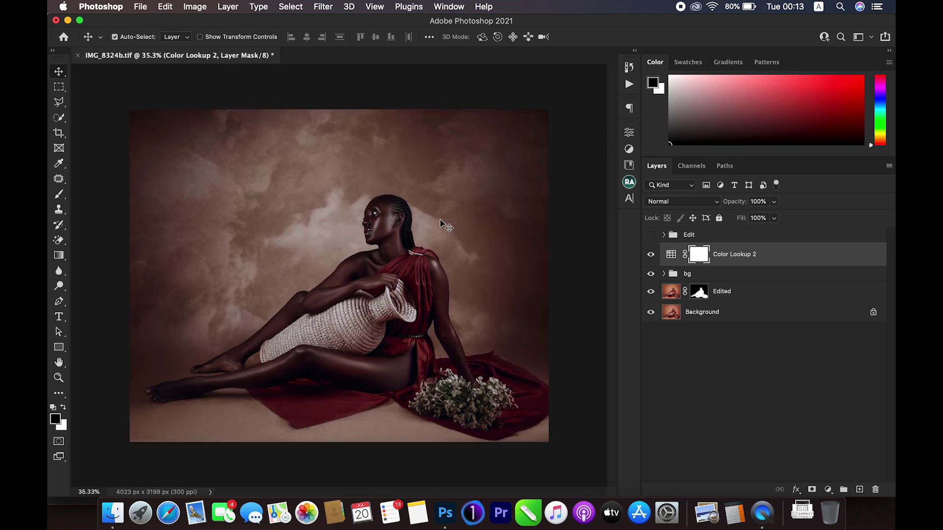
{"action": "scroll", "coordinate": [444, 223], "scroll_direction": "down", "scroll_amount": 1}
{"action": "scroll", "coordinate": [445, 223], "scroll_direction": "up", "scroll_amount": 2}
{"action": "scroll", "coordinate": [444, 224], "scroll_direction": "down", "scroll_amount": 2}
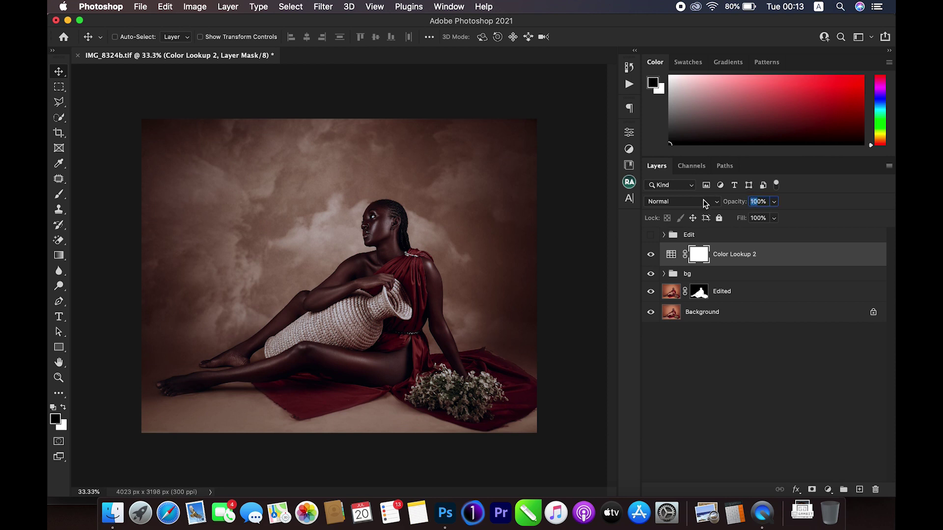
{"action": "key", "text": "4"}
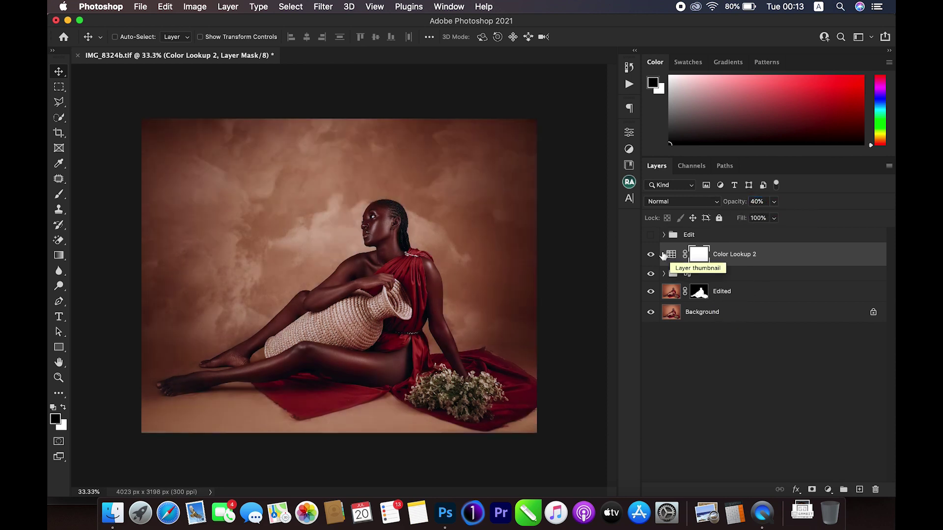
{"action": "left_click", "coordinate": [651, 255]}
{"action": "left_click", "coordinate": [651, 255]}
{"action": "left_click", "coordinate": [650, 255]}
{"action": "left_click", "coordinate": [651, 254]}
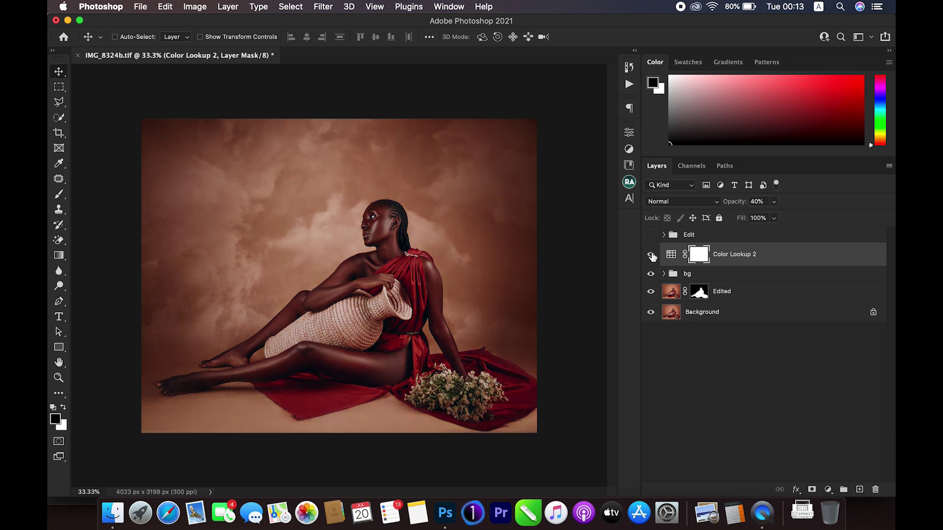
Add a Levels adjustment layer above the Color Lookup layer with black input at 5 and white input at 231
{"action": "left_click", "coordinate": [828, 489]}
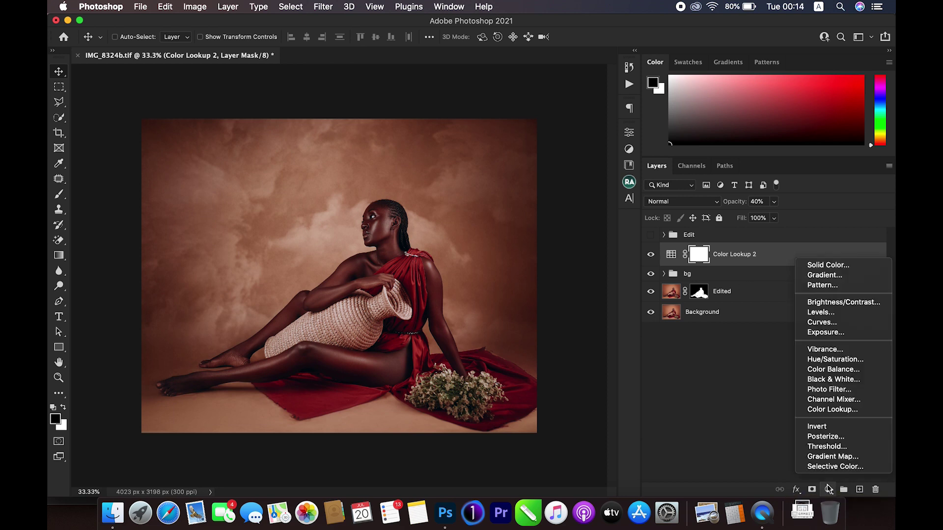
{"action": "left_click", "coordinate": [819, 313]}
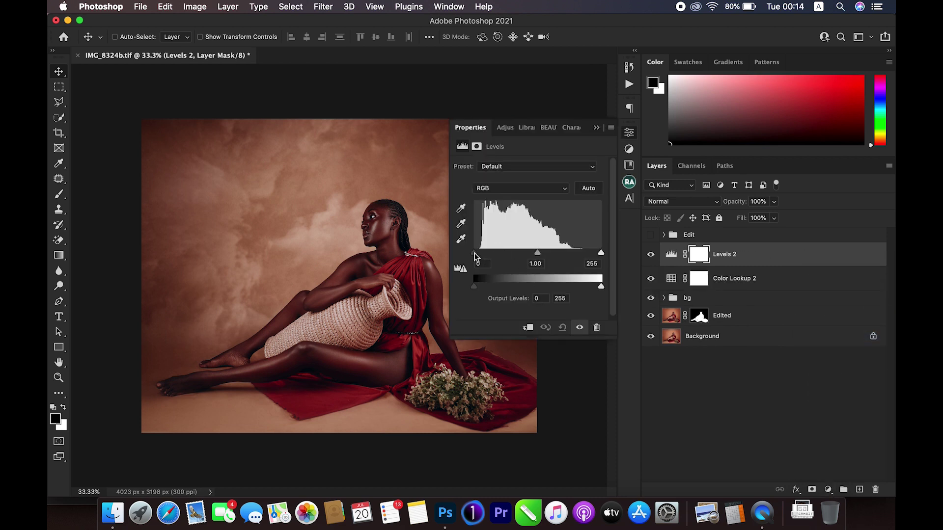
{"action": "left_click_drag", "start_coordinate": [474, 253], "coordinate": [476, 254]}
{"action": "left_click_drag", "start_coordinate": [601, 252], "coordinate": [589, 256]}
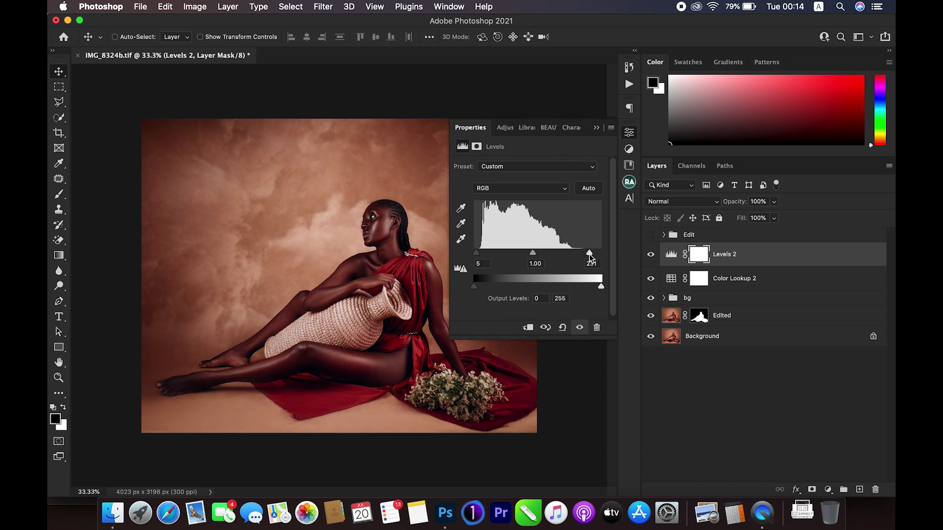
{"action": "left_click", "coordinate": [629, 132]}
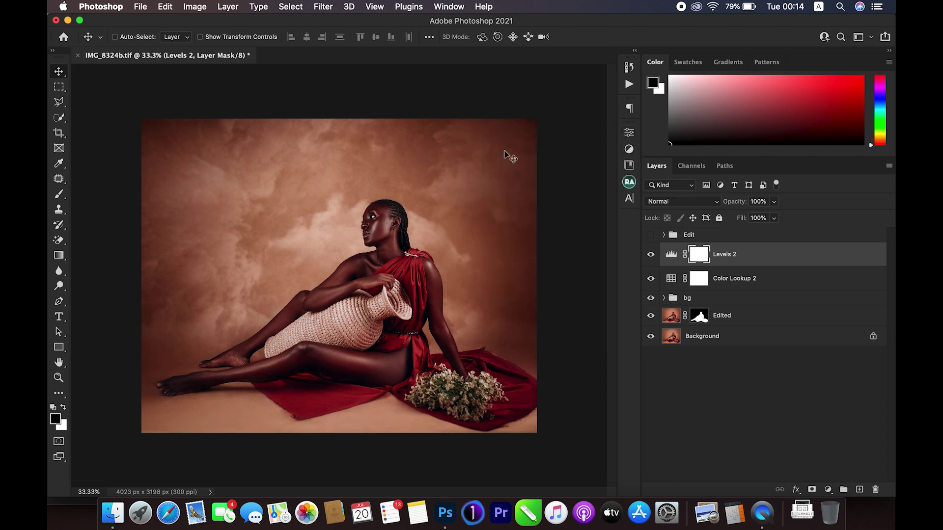
Examine the portrait's contrast and backdrop blending at several zoom levels
{"action": "key", "text": "super+minus"}
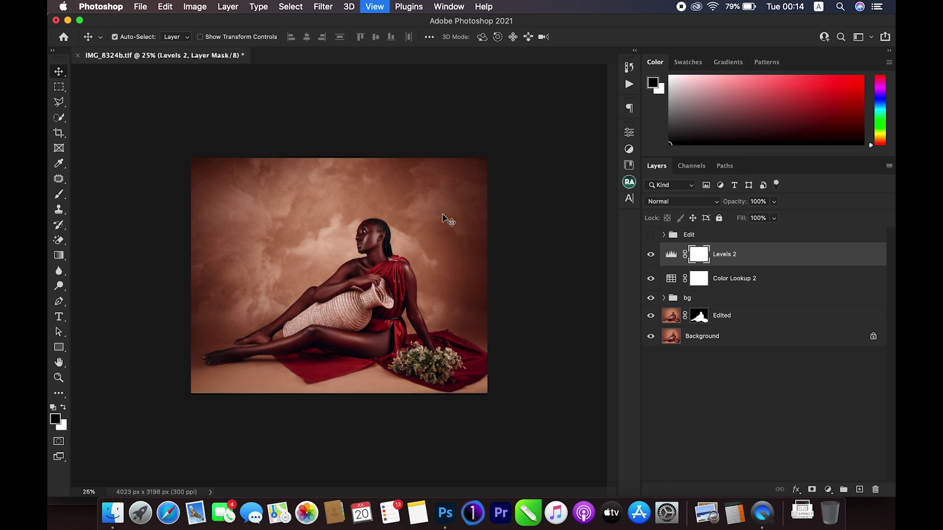
{"action": "key", "text": "super+plus"}
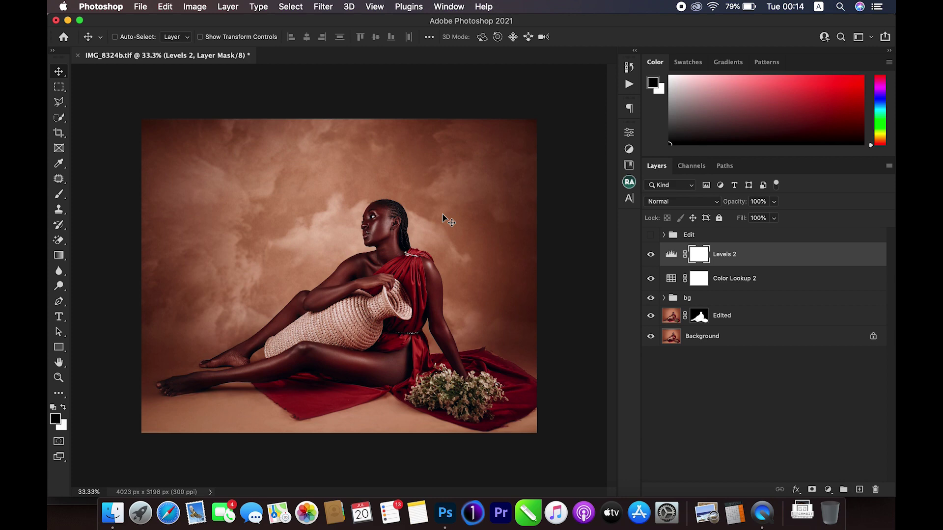
{"action": "key", "text": "super+minus"}
{"action": "key", "text": "super+minus"}
{"action": "key", "text": "super+plus"}
{"action": "key", "text": "super+plus"}
{"action": "key", "text": "super+plus"}
{"action": "key", "text": "super+minus"}
{"action": "key", "text": "super+minus"}
{"action": "key", "text": "super+plus"}
{"action": "key", "text": "super+plus"}
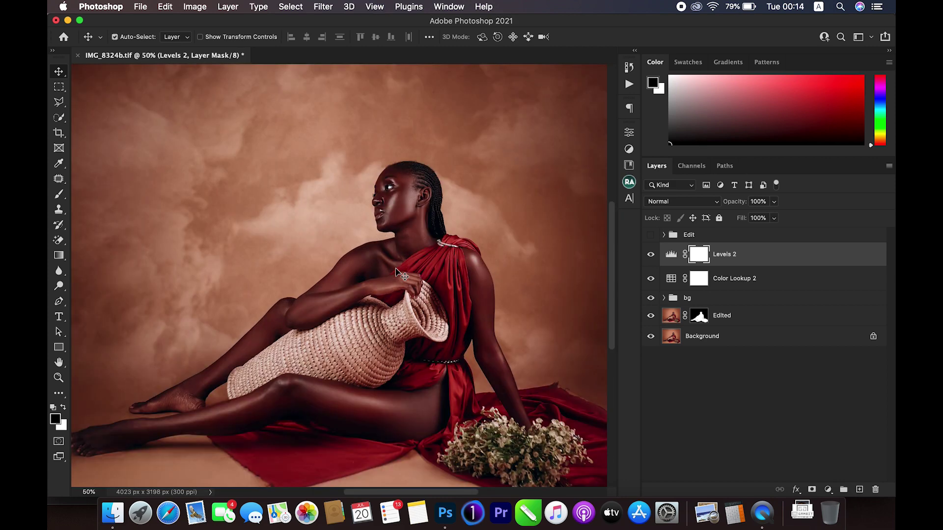
{"action": "key", "text": "super+minus"}
{"action": "key", "text": "super+minus"}
{"action": "key", "text": "super+minus"}
{"action": "key", "text": "super+plus"}
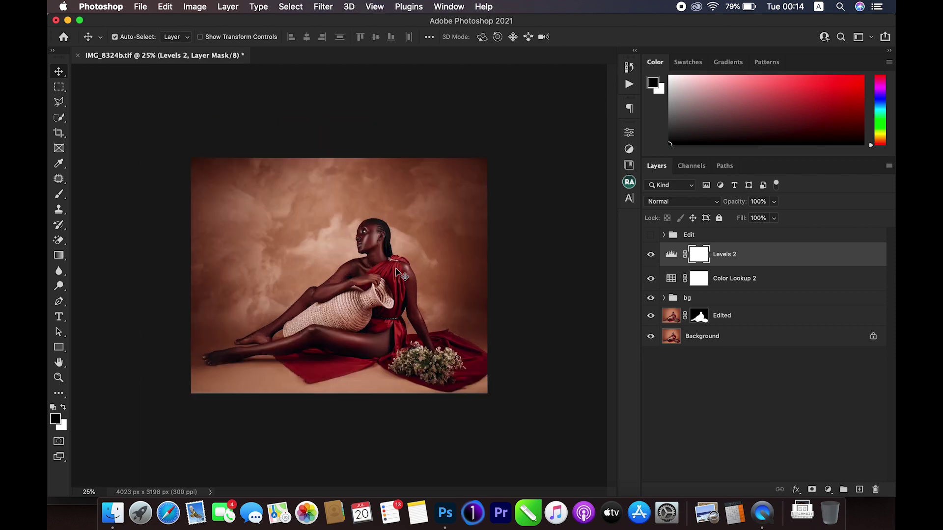
Add a Vibrance adjustment layer above the Levels layer and moderately increase its vibrance
{"action": "left_click", "coordinate": [827, 490]}
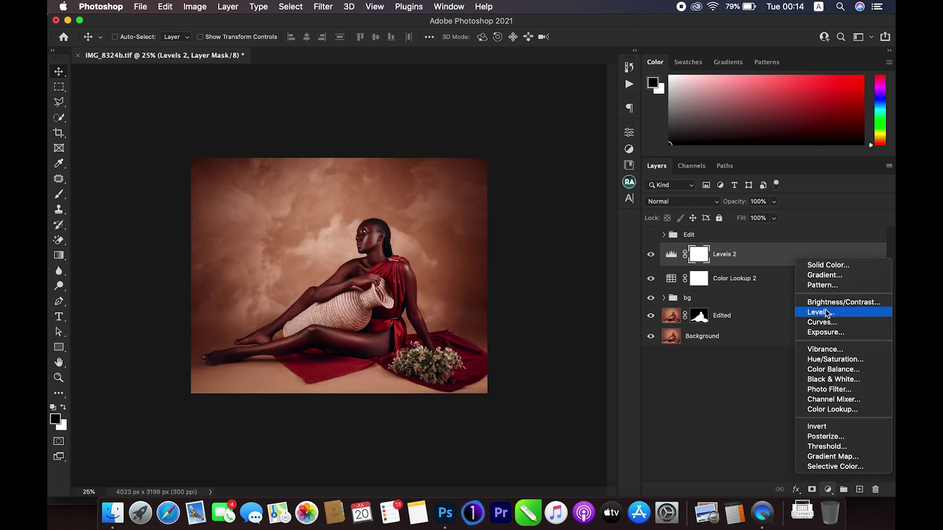
{"action": "left_click", "coordinate": [825, 349]}
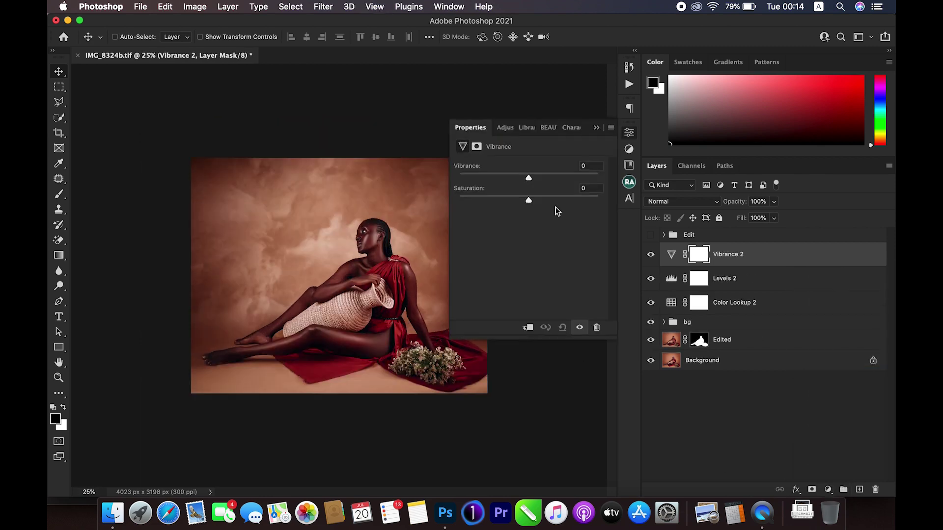
{"action": "left_click_drag", "start_coordinate": [528, 172], "coordinate": [546, 182]}
{"action": "left_click", "coordinate": [629, 132]}
Examine the color-graded portrait at different zoom levels and in full screen mode on black
{"action": "key", "text": "super+equal"}
{"action": "key", "text": "super+equal"}
{"action": "key", "text": "super+minus"}
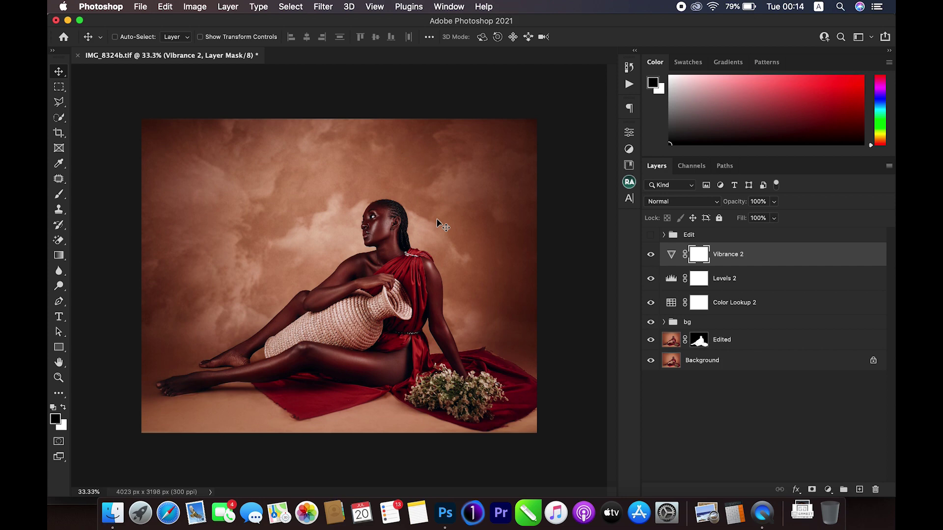
{"action": "key", "text": "super+minus"}
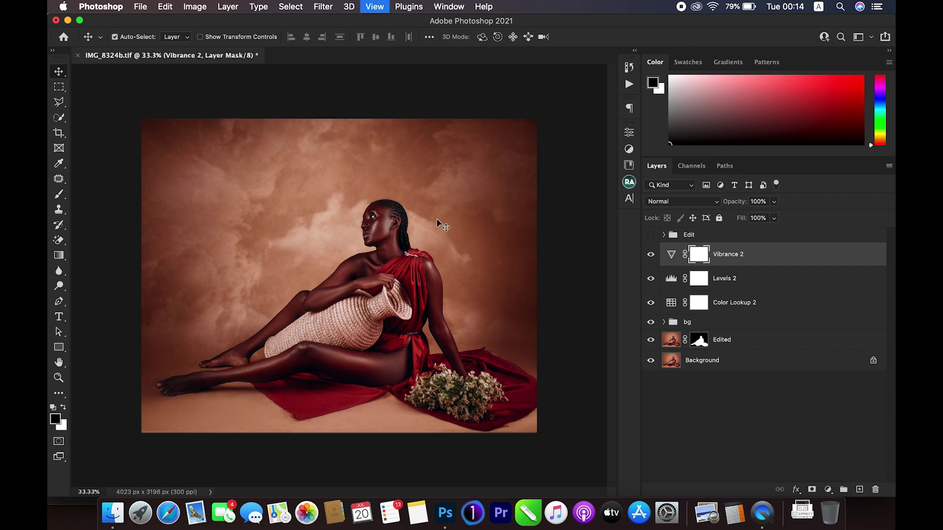
{"action": "key", "text": "f"}
{"action": "key", "text": "f"}
{"action": "key", "text": "f"}
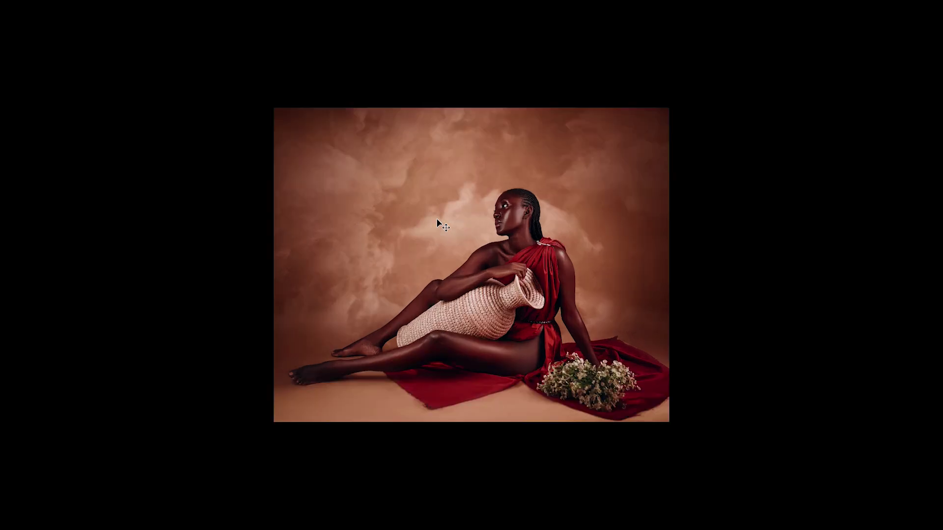
Stamp all visible layers into a new merged layer above the Vibrance layer
{"action": "key", "text": "super+plus"}
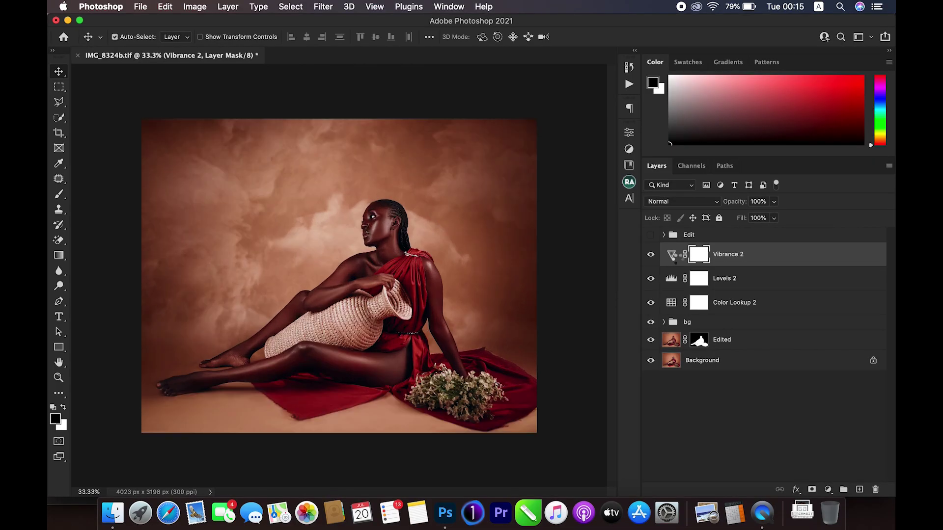
{"action": "key", "text": "super+alt+shift+e"}
{"action": "key", "text": "super+minus"}
{"action": "key", "text": "super+minus"}
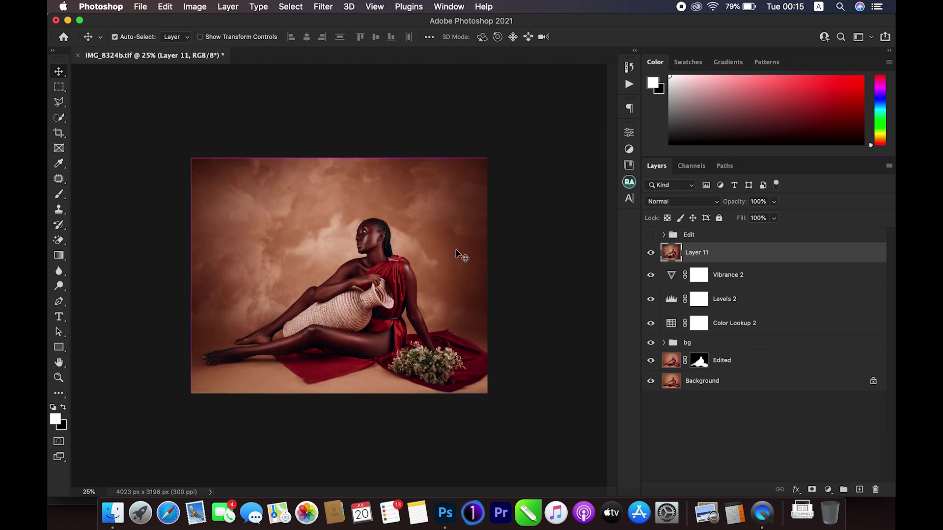
{"action": "key", "text": "super+plus"}
{"action": "key", "text": "super+plus"}
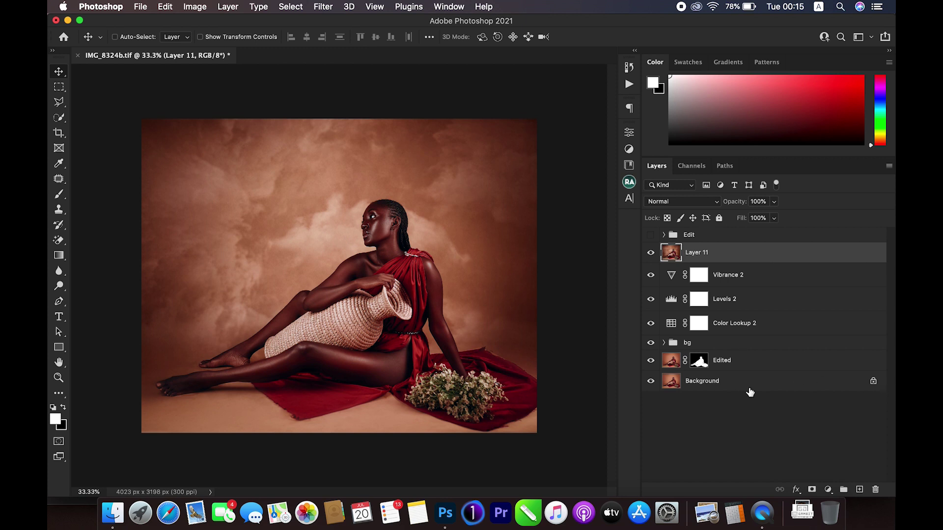
Add a Color Balance adjustment layer above the merged layer with shadows at Cyan-Red -9, Magenta-Green -3 and Yellow-Blue -4
{"action": "left_click", "coordinate": [828, 489]}
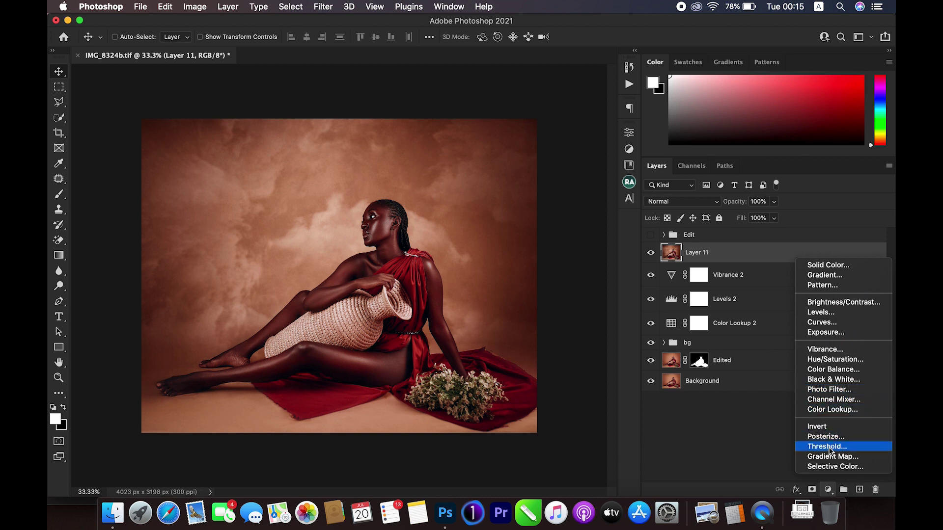
{"action": "left_click", "coordinate": [827, 371]}
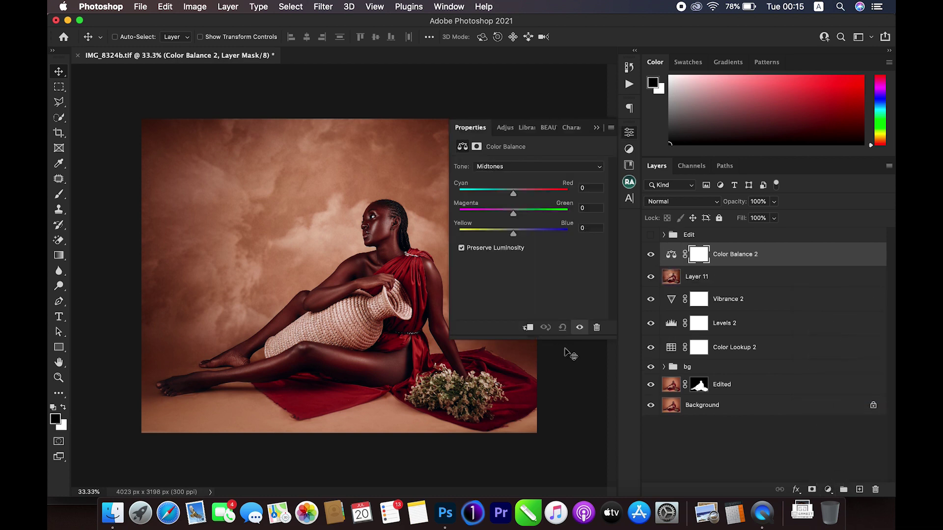
{"action": "left_click", "coordinate": [512, 166]}
{"action": "left_click", "coordinate": [512, 158]}
{"action": "left_click", "coordinate": [512, 190]}
{"action": "left_click_drag", "start_coordinate": [509, 193], "coordinate": [509, 195]}
{"action": "left_click_drag", "start_coordinate": [515, 215], "coordinate": [515, 216]}
{"action": "left_click_drag", "start_coordinate": [513, 235], "coordinate": [512, 232]}
{"action": "left_click", "coordinate": [627, 134]}
{"action": "left_click", "coordinate": [624, 133]}
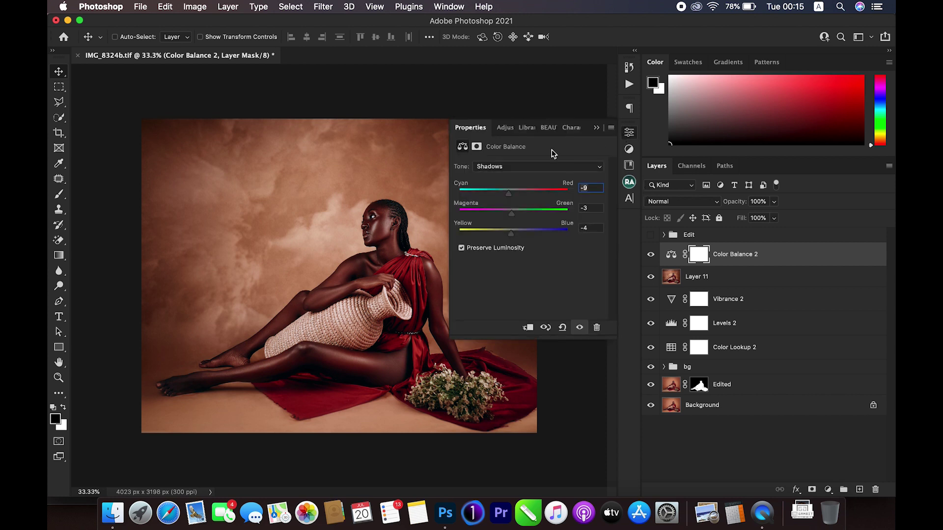
Set the Color Balance highlights to Cyan-Red -5 and Yellow-Blue -5, and check the result on the whole portrait
{"action": "left_click", "coordinate": [532, 166]}
{"action": "left_click", "coordinate": [523, 182]}
{"action": "left_click_drag", "start_coordinate": [515, 191], "coordinate": [510, 191]}
{"action": "left_click_drag", "start_coordinate": [514, 234], "coordinate": [510, 239]}
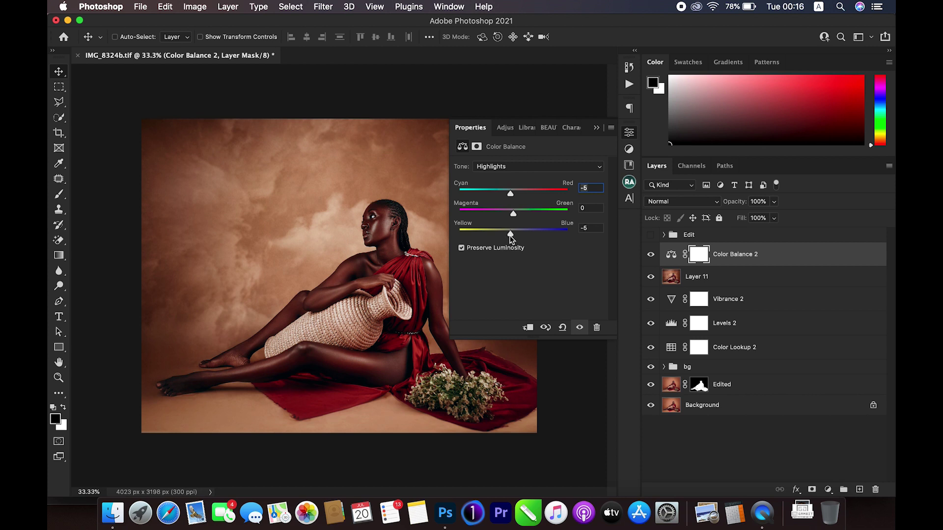
{"action": "left_click", "coordinate": [630, 132]}
{"action": "key", "text": "super"}
{"action": "key", "text": "super+z"}
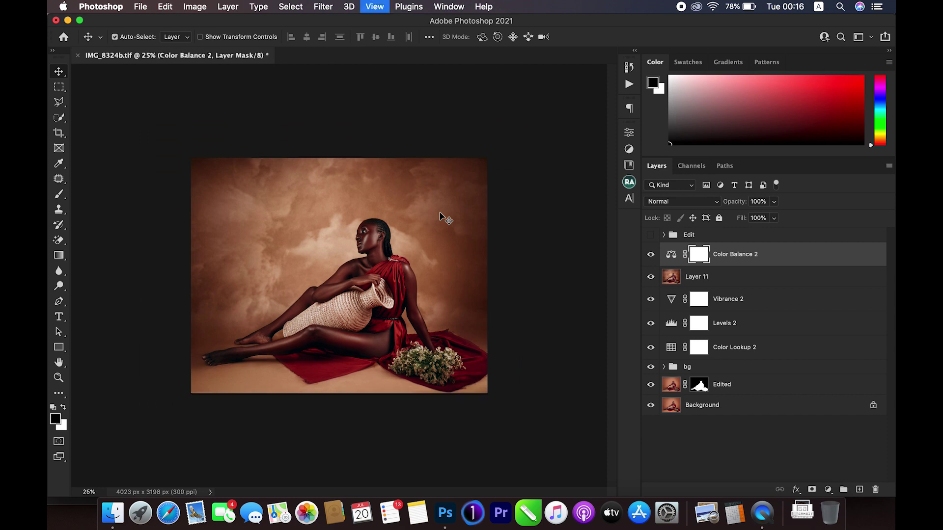
{"action": "key", "text": "super+shift+z"}
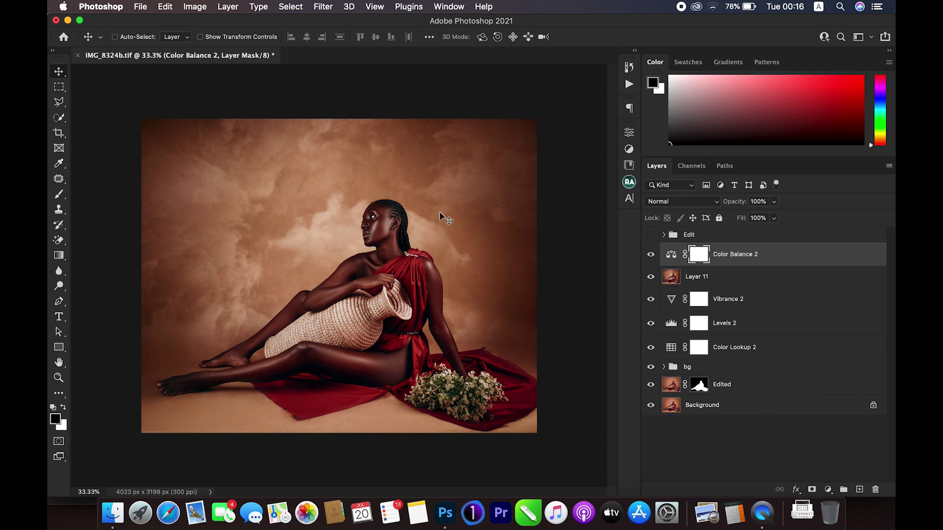
Stamp the visible layers into a new top layer and apply a Camera Raw vignette of -19 with midpoint 30, roundness +100 and feather 100
{"action": "key", "text": "super"}
{"action": "key", "text": "super+alt+shift+e"}
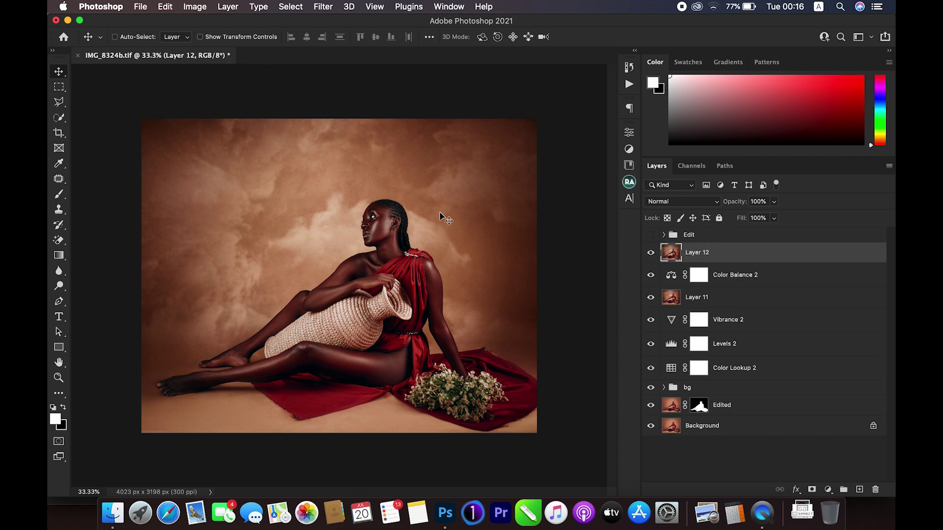
{"action": "left_click", "coordinate": [323, 7]}
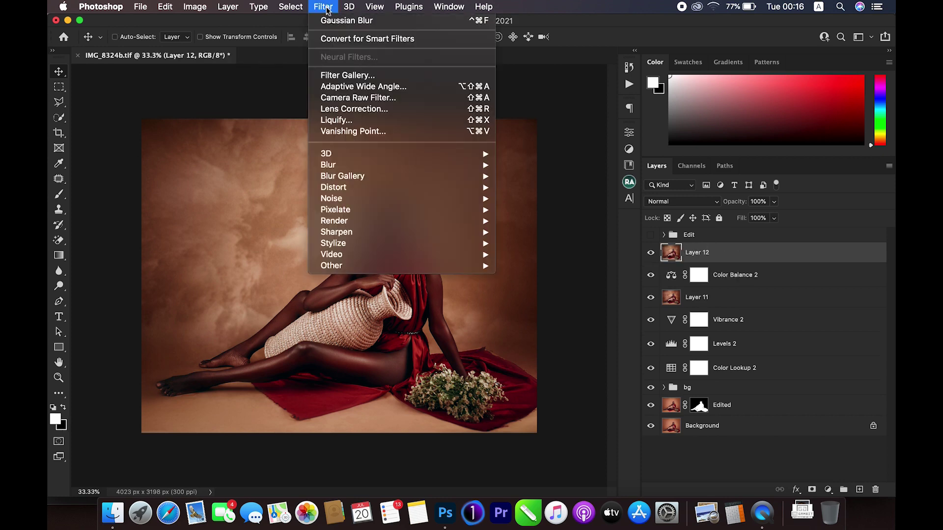
{"action": "left_click", "coordinate": [363, 101]}
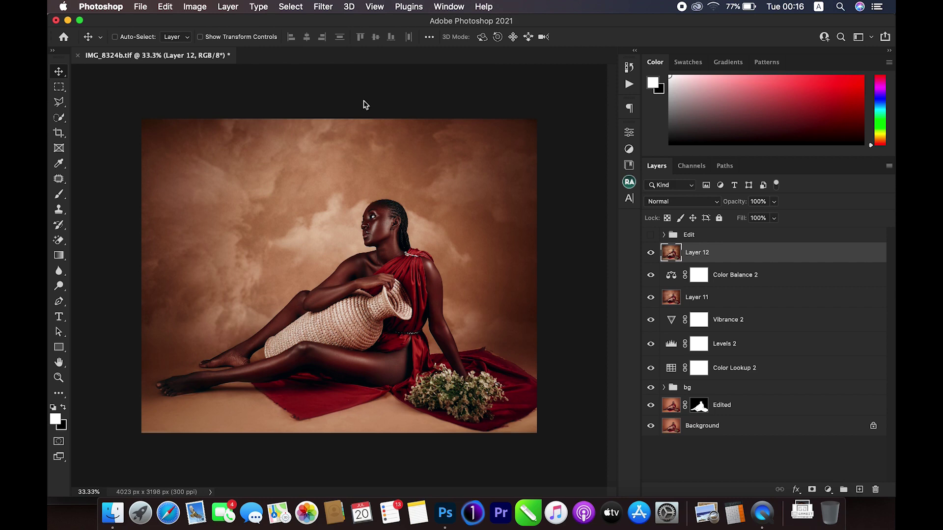
{"action": "scroll", "coordinate": [702, 434], "scroll_direction": "down", "scroll_amount": 5}
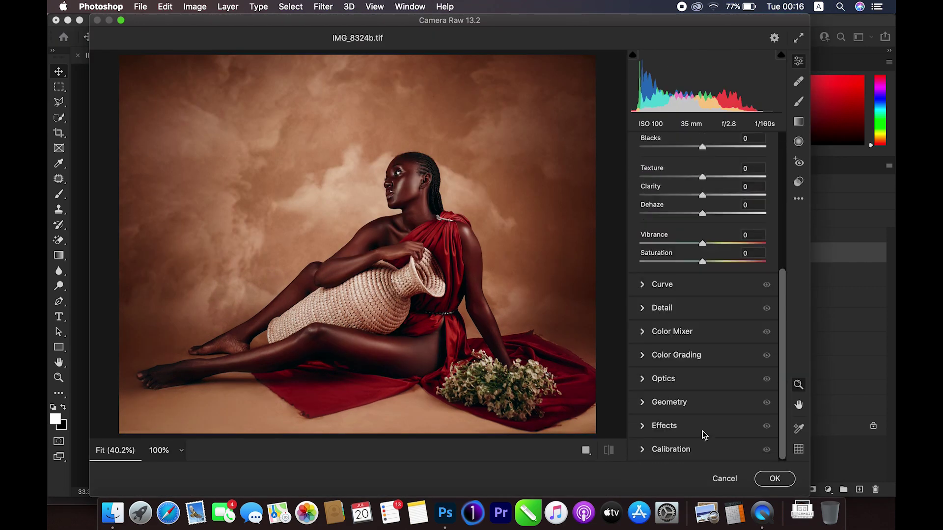
{"action": "left_click", "coordinate": [702, 432]}
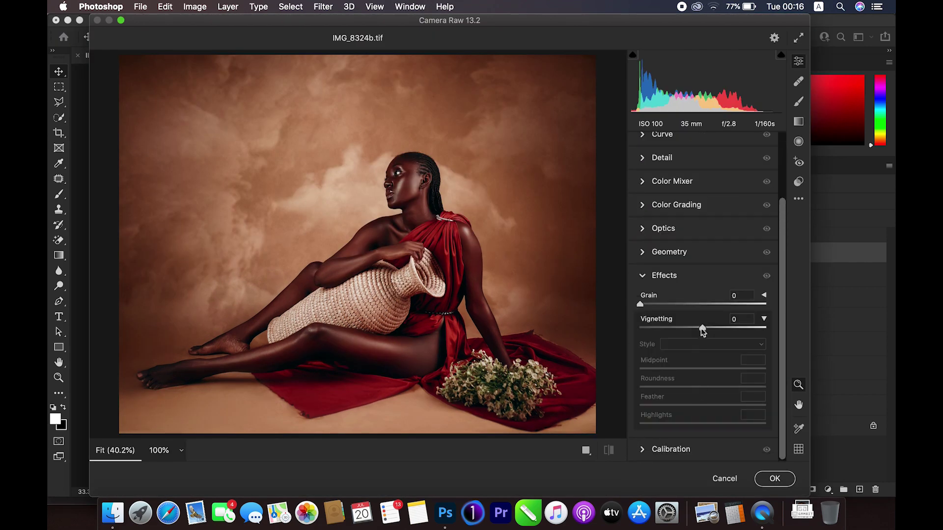
{"action": "left_click_drag", "start_coordinate": [702, 327], "coordinate": [690, 329]}
{"action": "left_click_drag", "start_coordinate": [702, 369], "coordinate": [779, 396]}
{"action": "left_click_drag", "start_coordinate": [703, 408], "coordinate": [824, 408]}
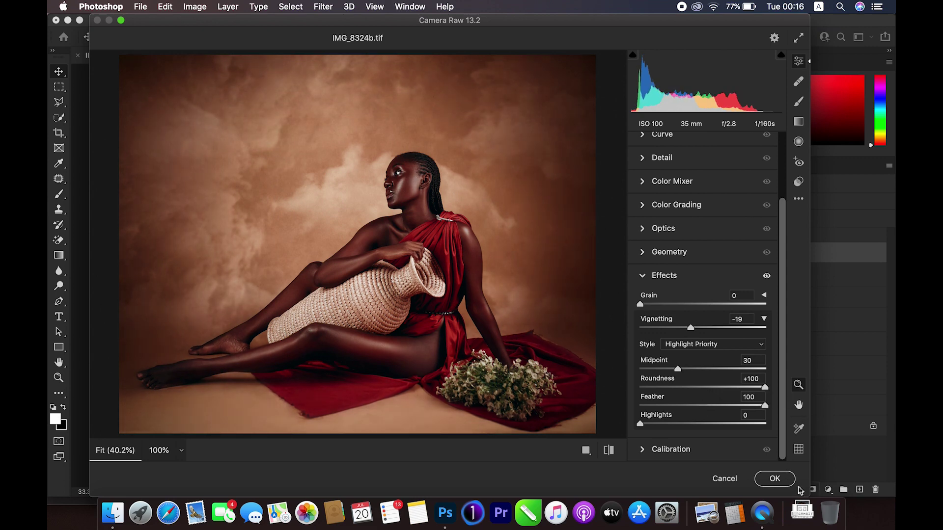
{"action": "left_click", "coordinate": [774, 479]}
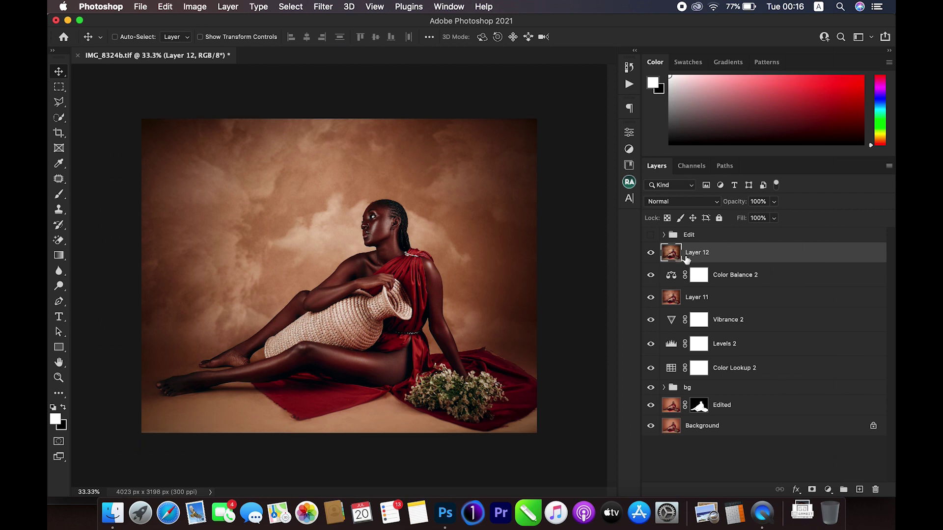
Set the vignetted layer's opacity to 70% and compare the portrait with and without it
{"action": "left_click", "coordinate": [649, 254]}
{"action": "left_click", "coordinate": [649, 253]}
{"action": "left_click", "coordinate": [754, 202]}
{"action": "type", "text": "70"}
{"action": "key", "text": "Return"}
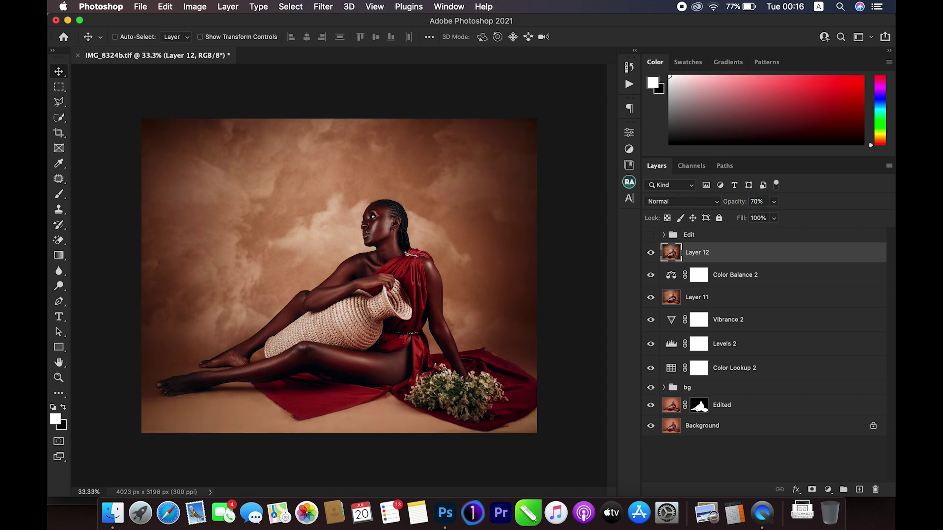
{"action": "left_click", "coordinate": [650, 253]}
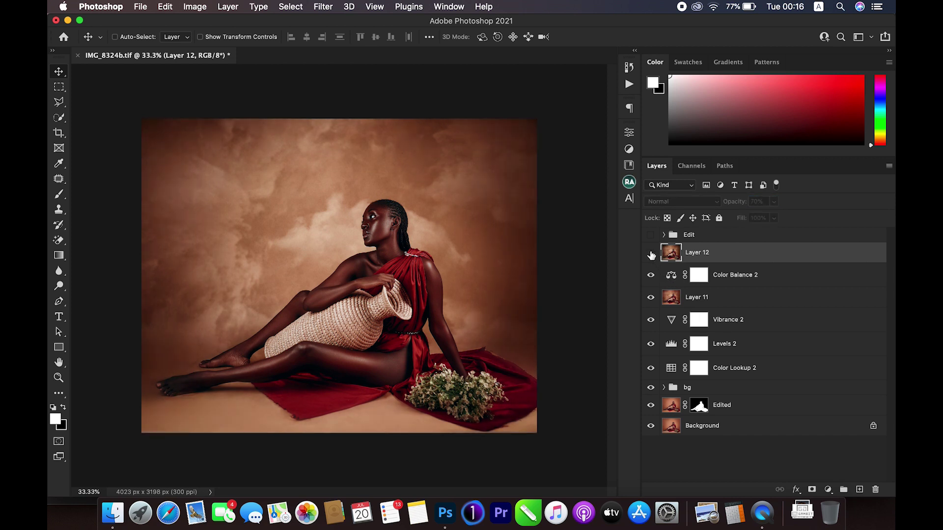
{"action": "left_click", "coordinate": [651, 253]}
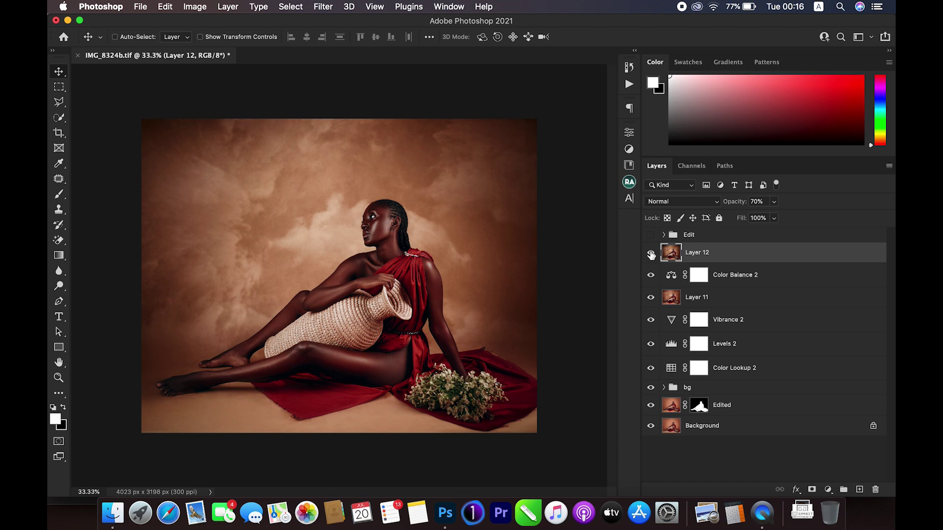
Add a Selective Color adjustment layer above the vignetted layer, moderately reduce cyan in the Reds and compare before and after
{"action": "left_click", "coordinate": [827, 492]}
{"action": "left_click", "coordinate": [841, 468]}
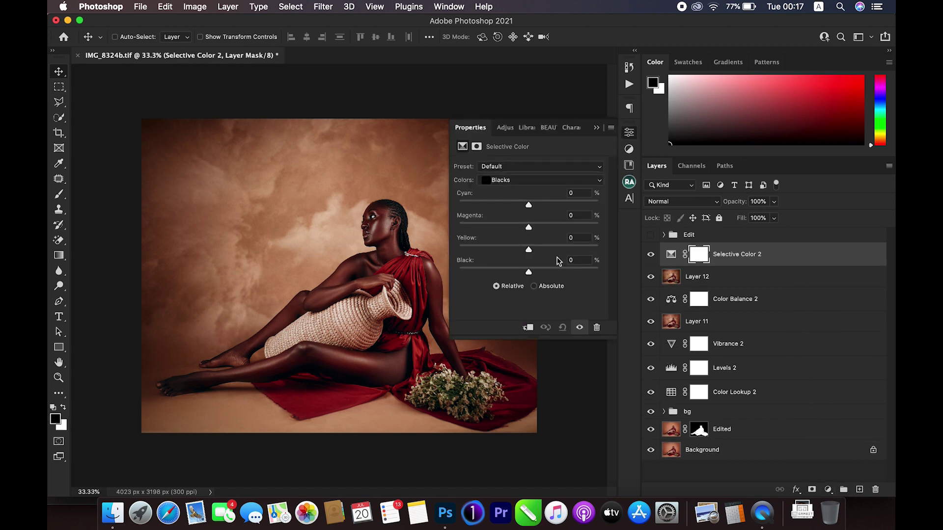
{"action": "left_click", "coordinate": [528, 179]}
{"action": "left_click", "coordinate": [505, 111]}
{"action": "left_click_drag", "start_coordinate": [528, 204], "coordinate": [513, 207]}
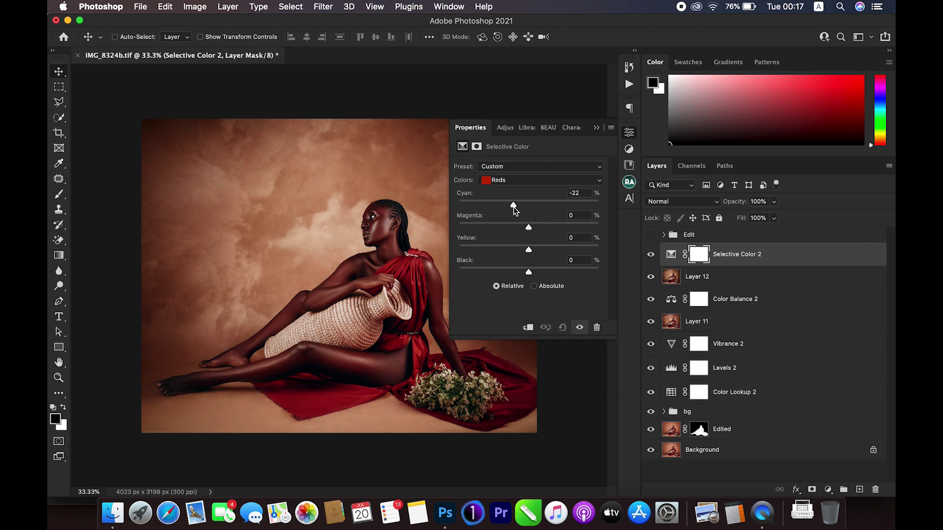
{"action": "left_click_drag", "start_coordinate": [514, 207], "coordinate": [517, 208]}
{"action": "left_click", "coordinate": [651, 254]}
{"action": "left_click", "coordinate": [651, 254]}
Slightly reduce yellow and black in the Selective Color layer's Blacks and compare the portrait with and without the adjustment
{"action": "left_click", "coordinate": [520, 180]}
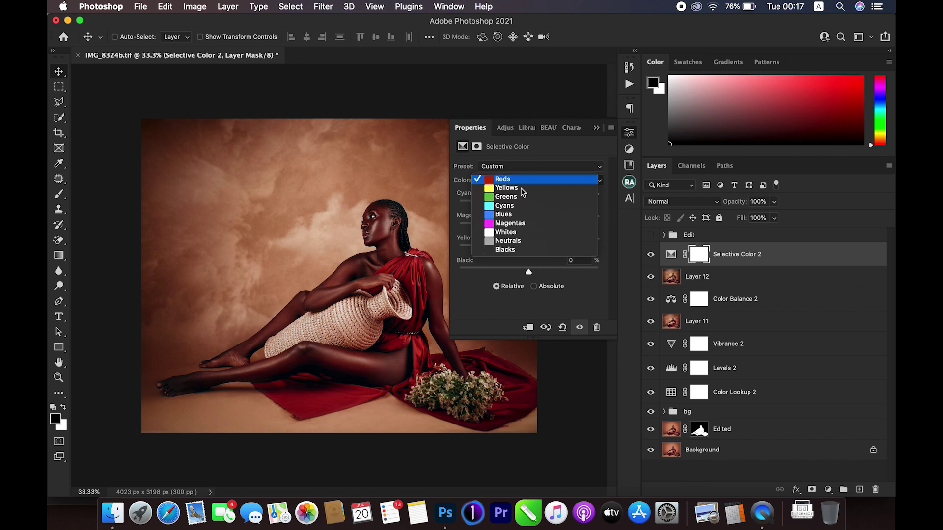
{"action": "left_click", "coordinate": [521, 250]}
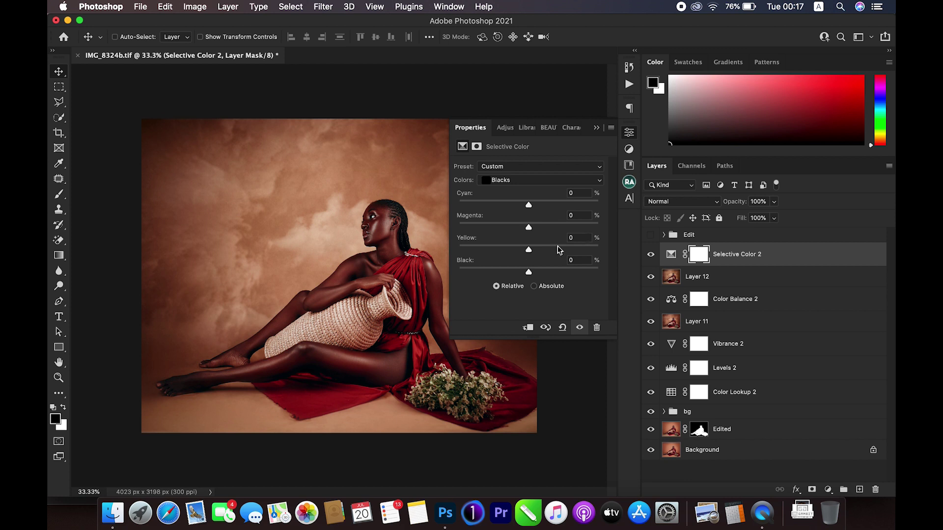
{"action": "left_click_drag", "start_coordinate": [528, 251], "coordinate": [520, 253]}
{"action": "left_click_drag", "start_coordinate": [523, 250], "coordinate": [523, 252]}
{"action": "left_click_drag", "start_coordinate": [530, 270], "coordinate": [525, 271]}
{"action": "left_click", "coordinate": [629, 132]}
{"action": "left_click", "coordinate": [651, 254]}
{"action": "left_click", "coordinate": [651, 254]}
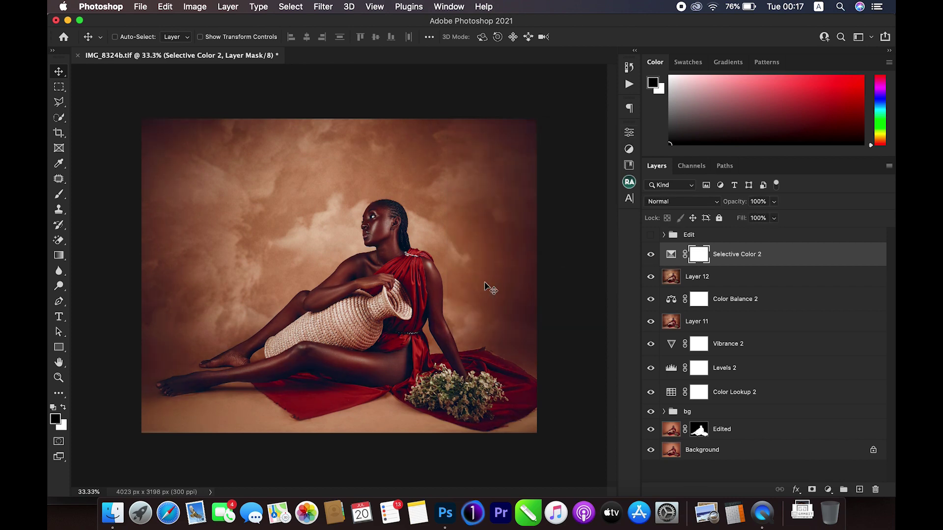
Set the Selective Color layer's opacity to 80% and compare the portrait with and without it
{"action": "key", "text": "super+minus"}
{"action": "key", "text": "super+plus"}
{"action": "left_click", "coordinate": [758, 201]}
{"action": "type", "text": "80"}
{"action": "left_click", "coordinate": [649, 255]}
{"action": "left_click", "coordinate": [650, 254]}
{"action": "left_click", "coordinate": [650, 254]}
{"action": "left_click", "coordinate": [650, 254]}
Group all layers from Selective Color down to Edited, name the group "edit" and compare the portrait before and after
{"action": "left_click", "coordinate": [724, 430], "text": "shift"}
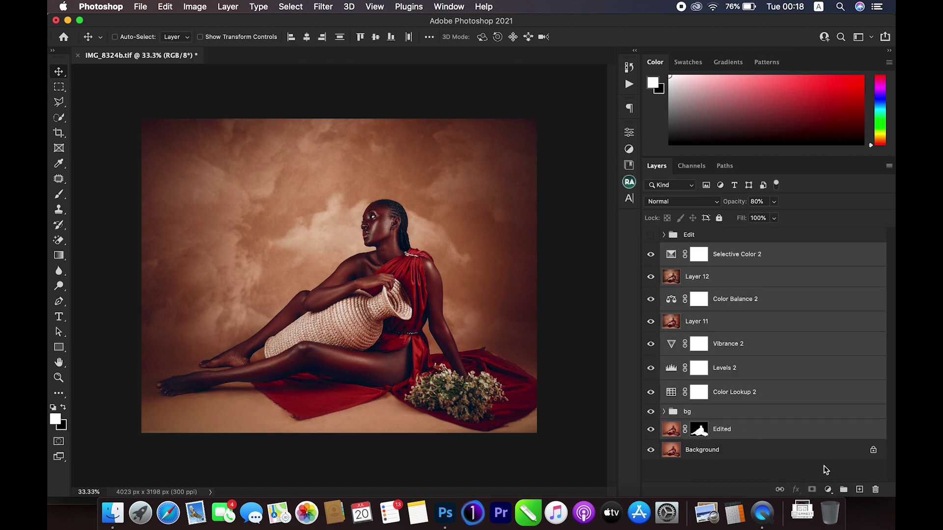
{"action": "left_click", "coordinate": [843, 491]}
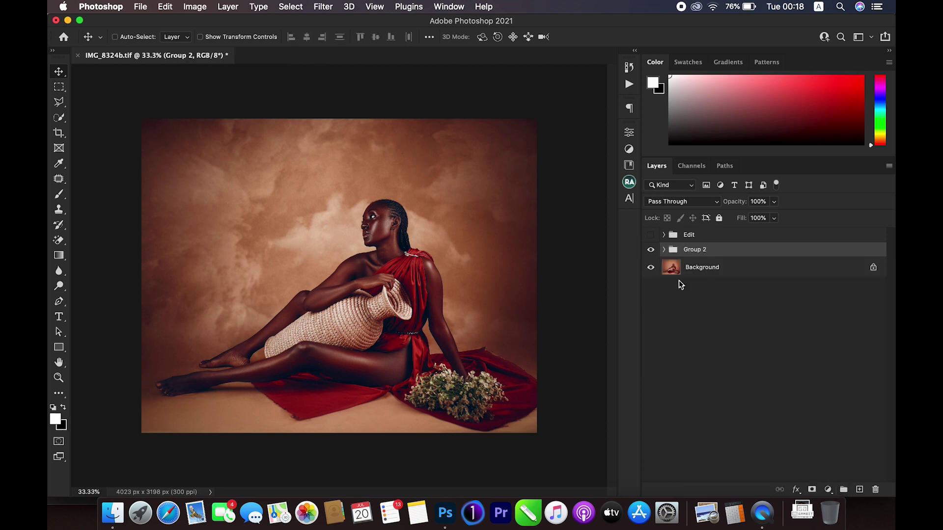
{"action": "double_click", "coordinate": [694, 249]}
{"action": "type", "text": "edit"}
{"action": "key", "text": "Return"}
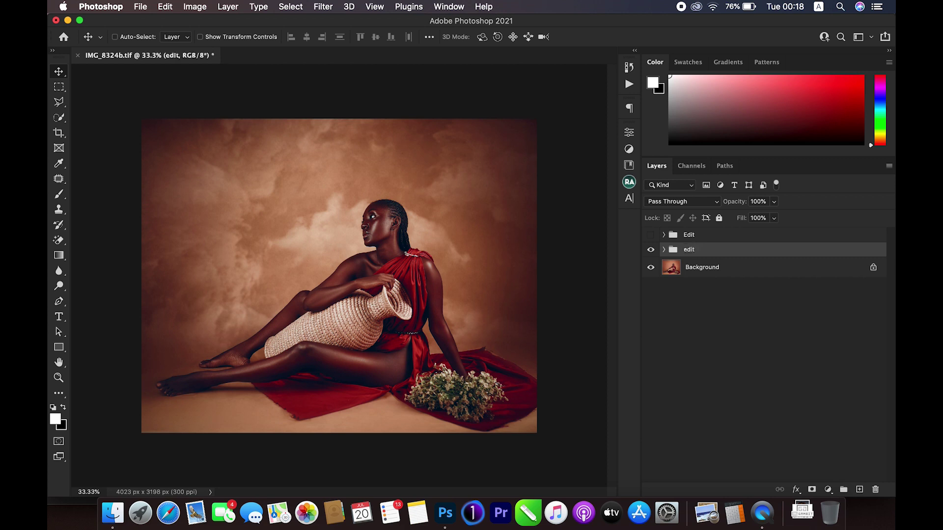
{"action": "left_click", "coordinate": [650, 250]}
{"action": "left_click", "coordinate": [649, 250]}
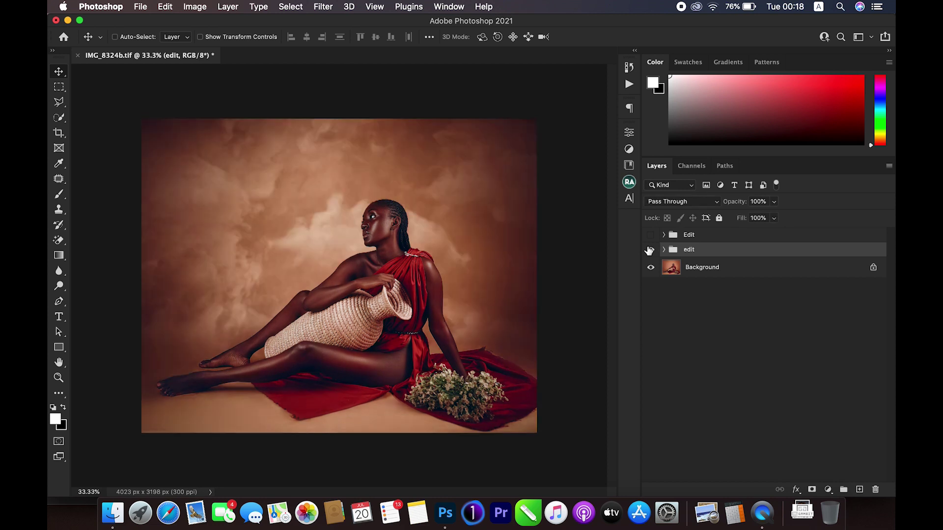